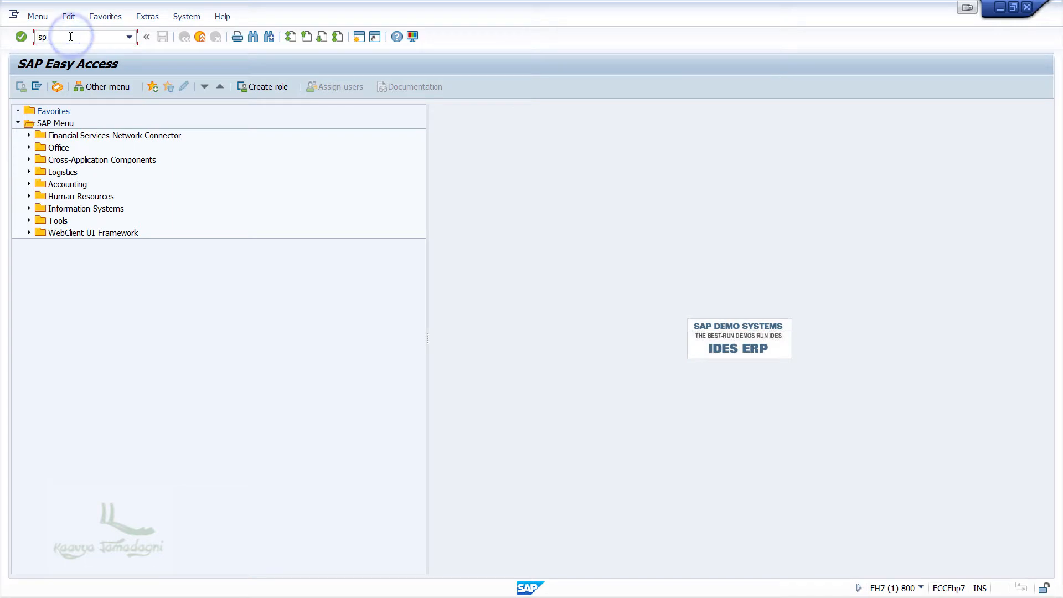
Step: In SPRO, open Define Account Groups with Screen Layout (Vendors) under AR/AP Vendor Accounts > Master Data
{"action": "key", "text": "Return"}
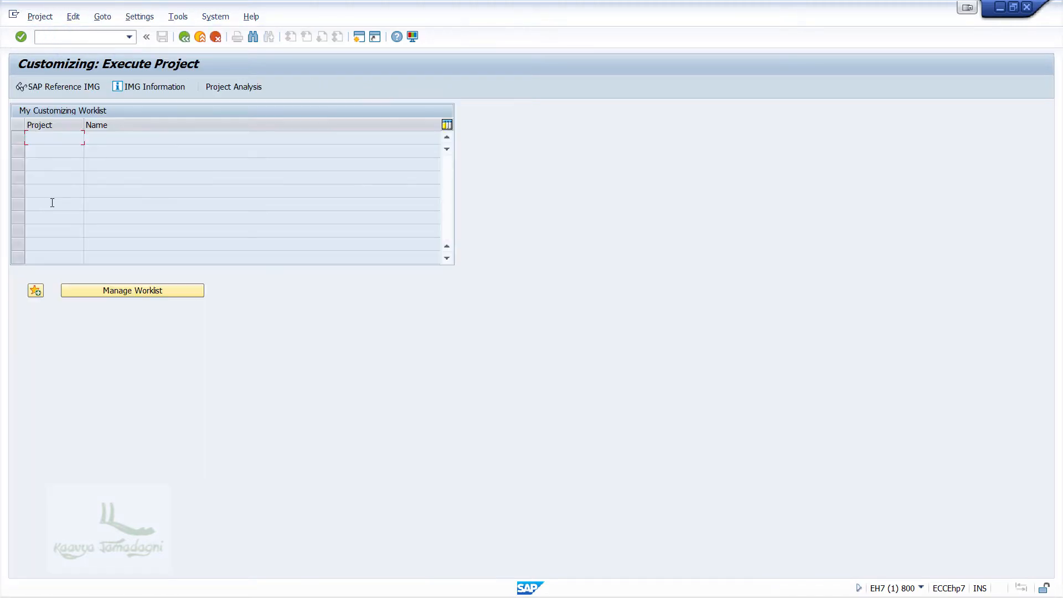
{"action": "left_click", "coordinate": [64, 86]}
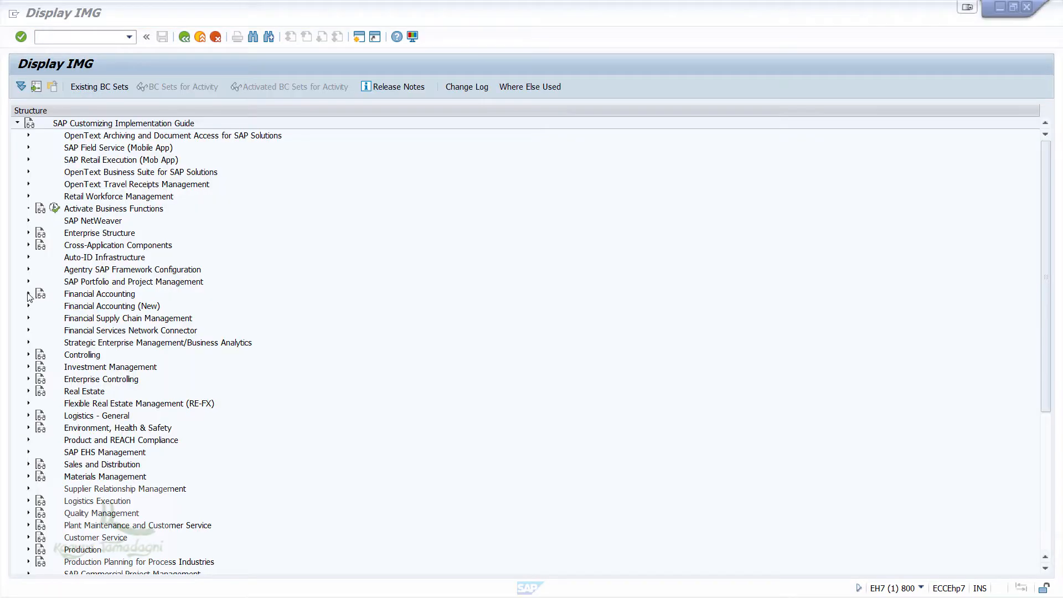
{"action": "left_click", "coordinate": [28, 293]}
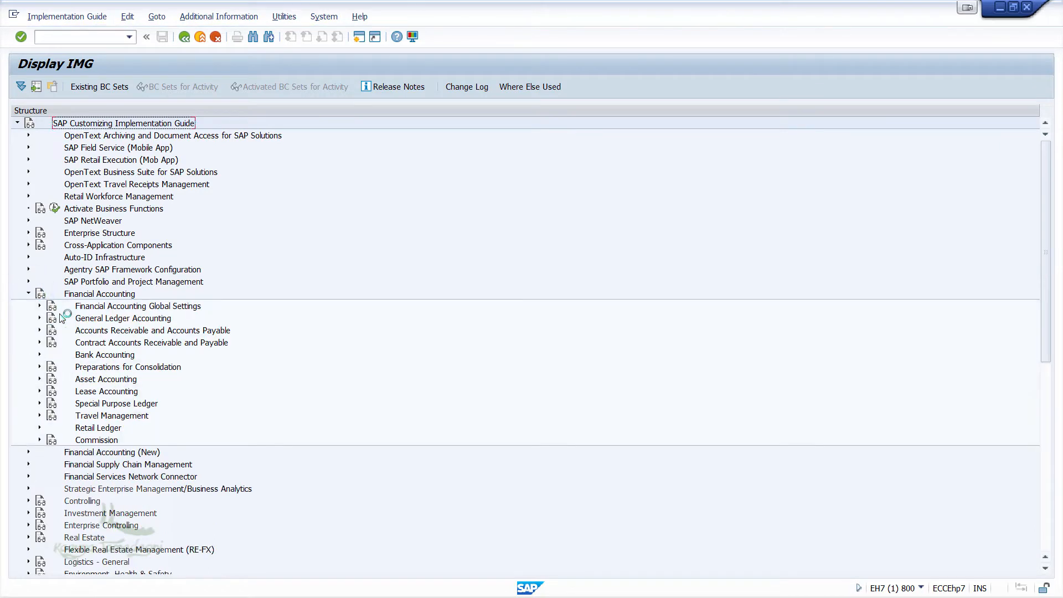
{"action": "left_click", "coordinate": [40, 331]}
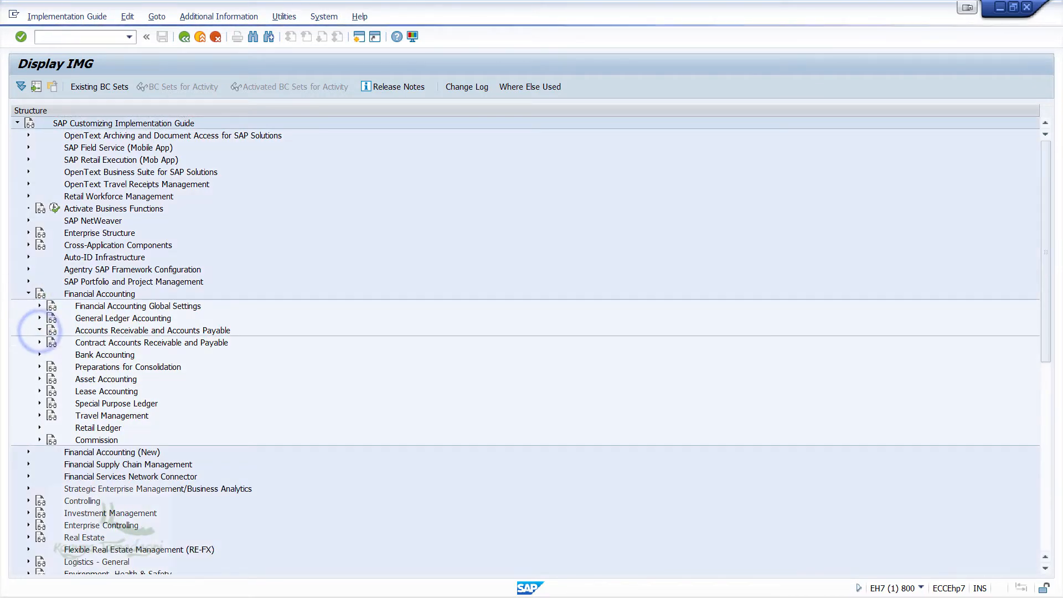
{"action": "left_click", "coordinate": [50, 354]}
{"action": "left_click", "coordinate": [62, 367]}
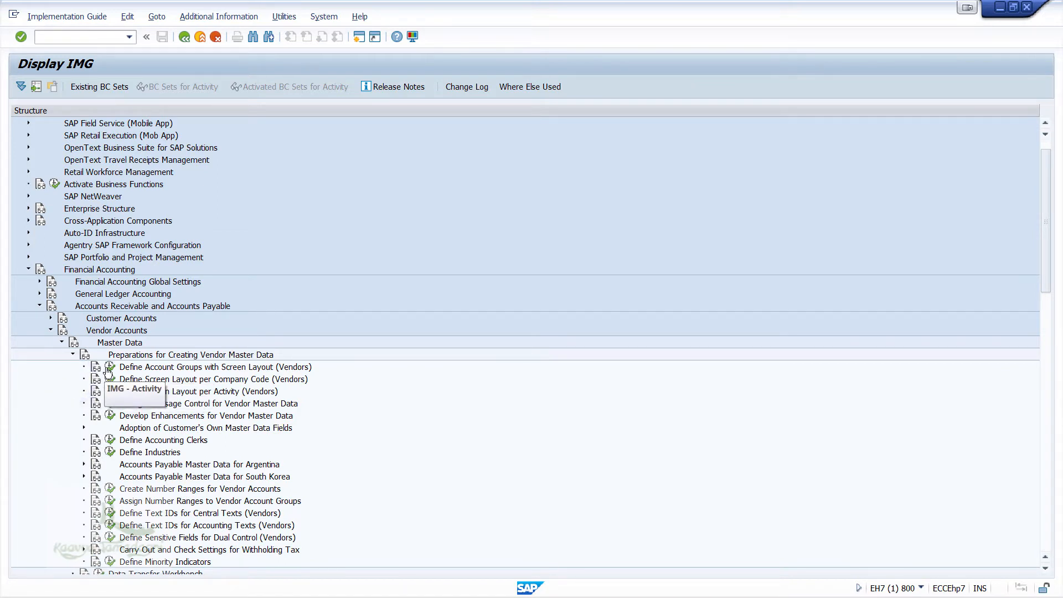
{"action": "left_click", "coordinate": [110, 367]}
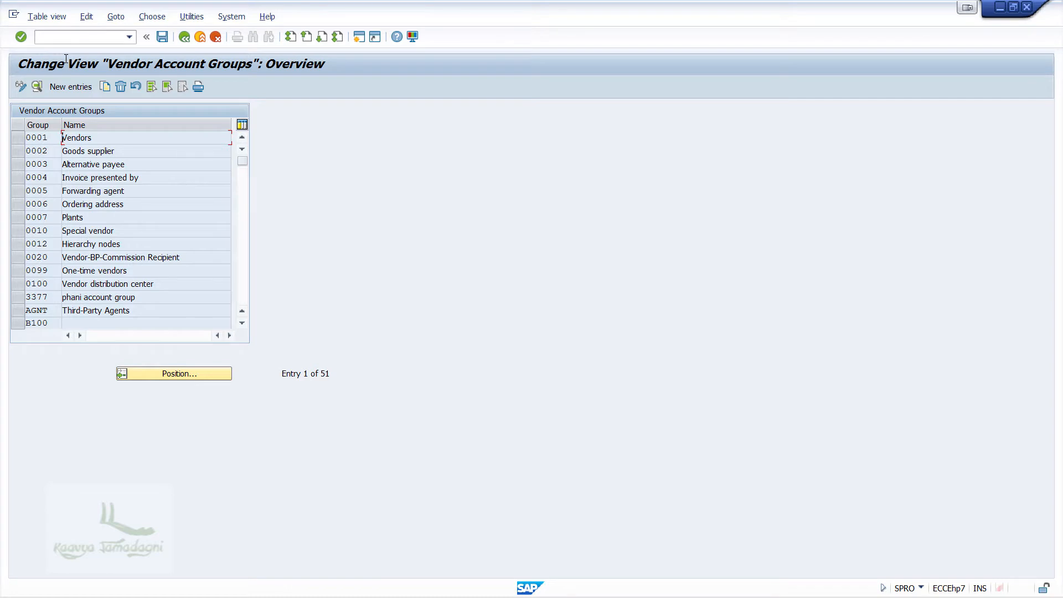
Step: Add new vendor account group ABCC with the meaning 'Vendor A/C group for ABCC'
{"action": "left_click", "coordinate": [70, 86]}
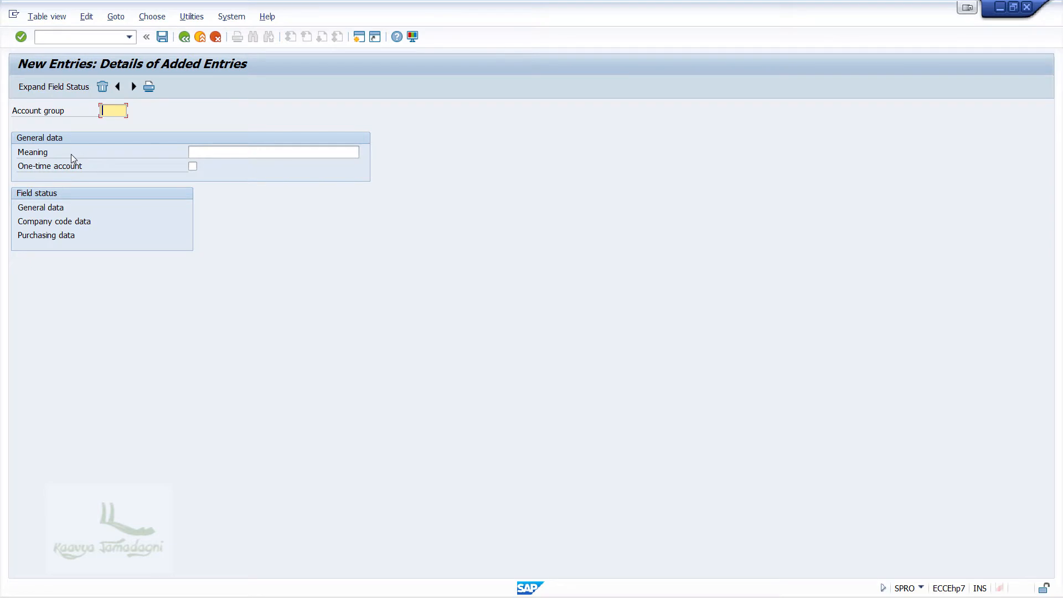
{"action": "type", "text": "ABCC"}
{"action": "key", "text": "Tab"}
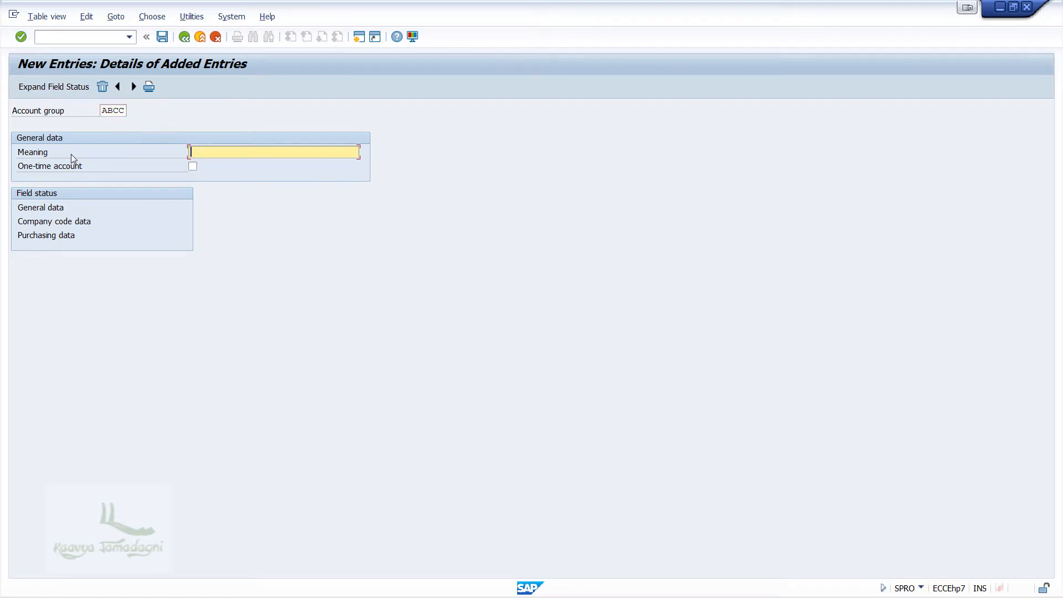
{"action": "type", "text": "Accounting"}
{"action": "key", "text": "ctrl+a"}
{"action": "key", "text": "BackSpace"}
{"action": "type", "text": "Vendor A/C group for ABCC"}
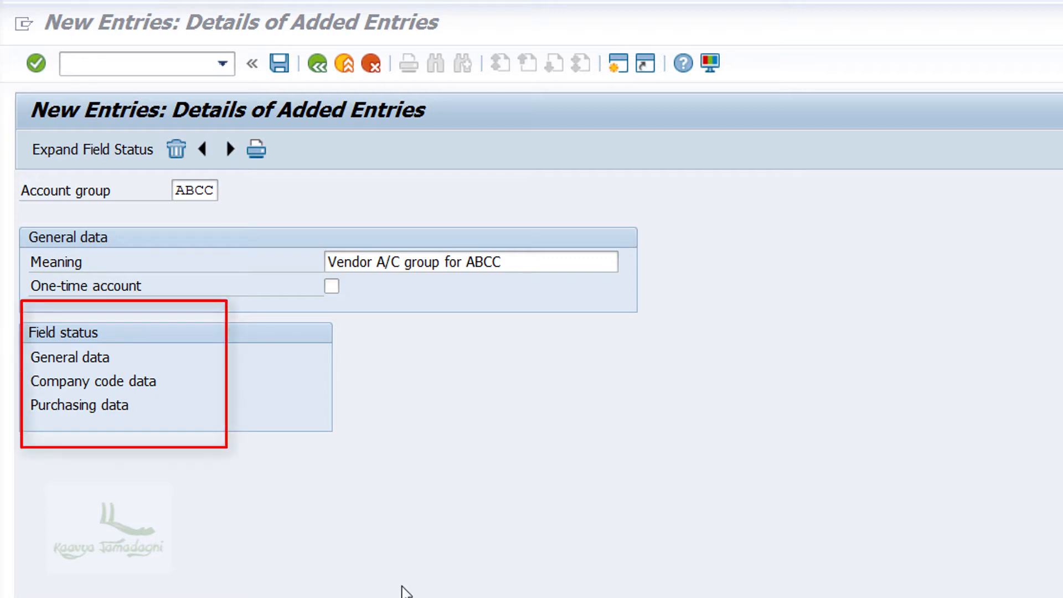
Step: Inspect ABCC's general-data Address field statuses, then its Communication field statuses
{"action": "left_click", "coordinate": [83, 358]}
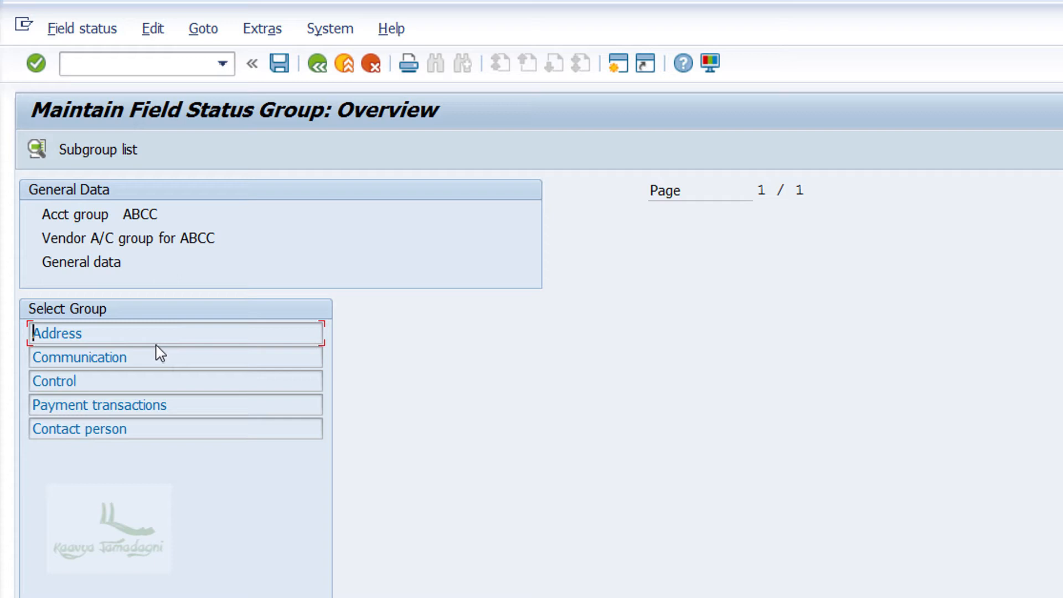
{"action": "left_click", "coordinate": [142, 330]}
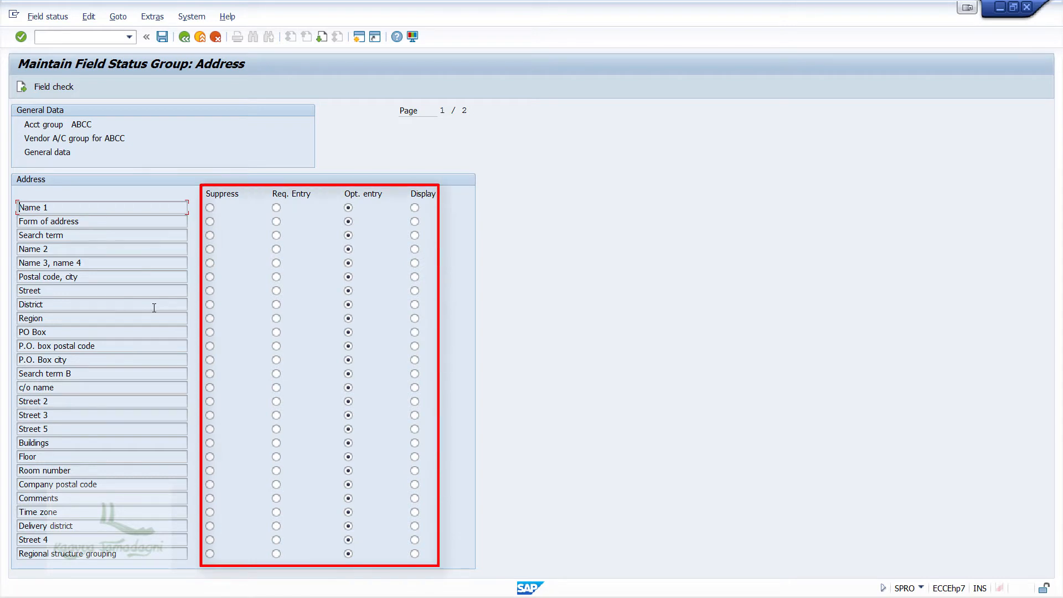
{"action": "left_click", "coordinate": [153, 307]}
{"action": "left_click", "coordinate": [184, 37]}
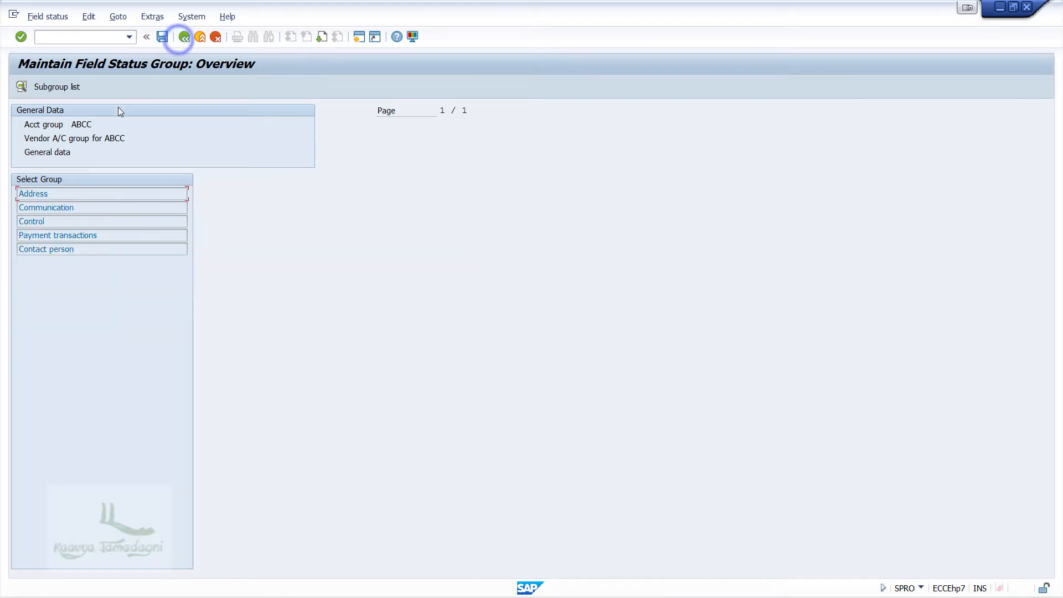
{"action": "double_click", "coordinate": [69, 208]}
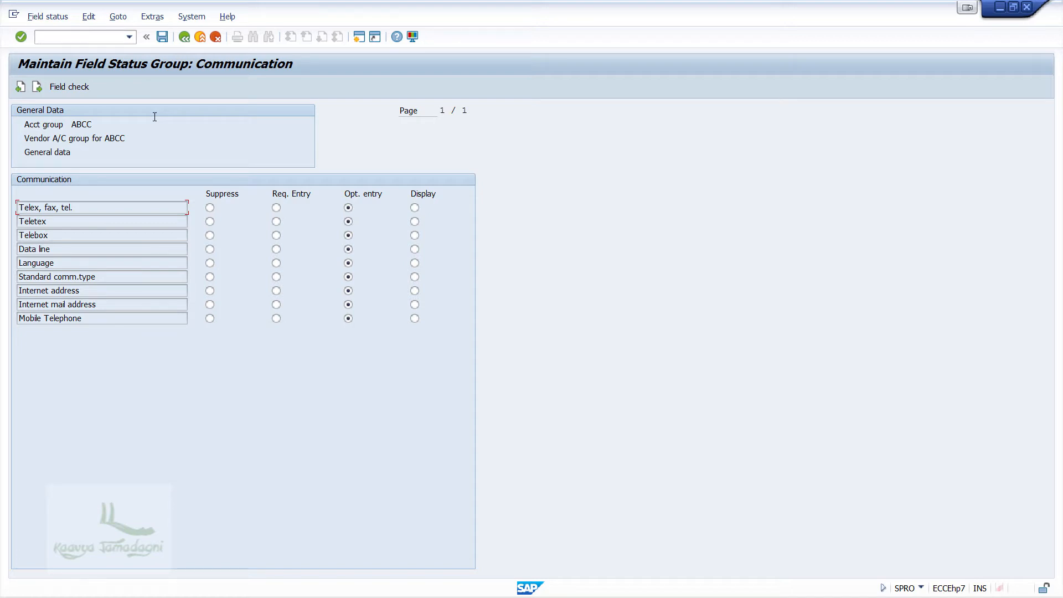
{"action": "left_click", "coordinate": [185, 37]}
Step: Save the ABCC vendor account group under the customizing request
{"action": "left_click", "coordinate": [184, 36]}
{"action": "left_click", "coordinate": [185, 35]}
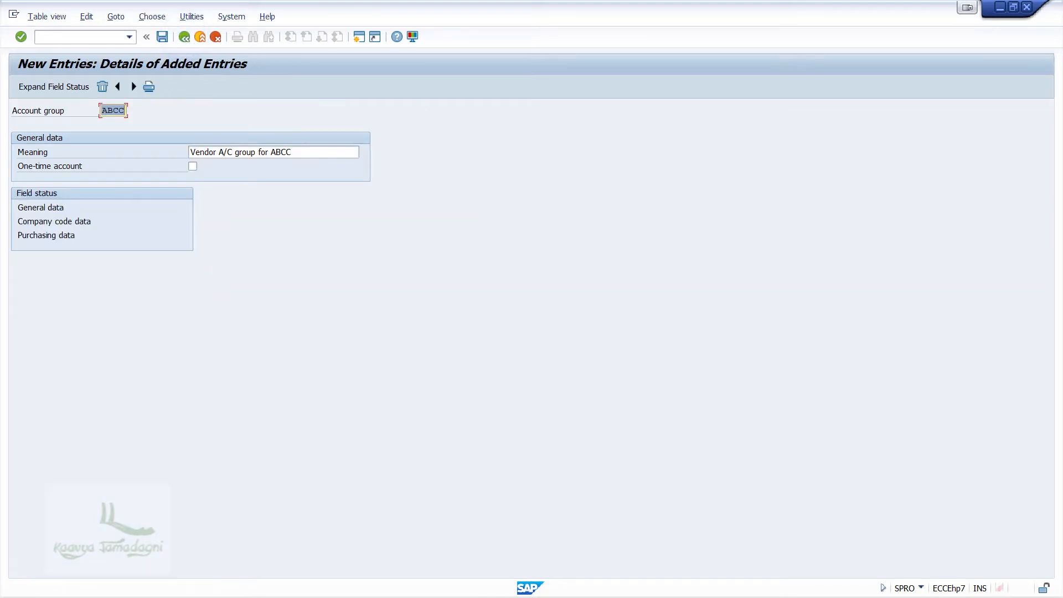
{"action": "left_click", "coordinate": [253, 226]}
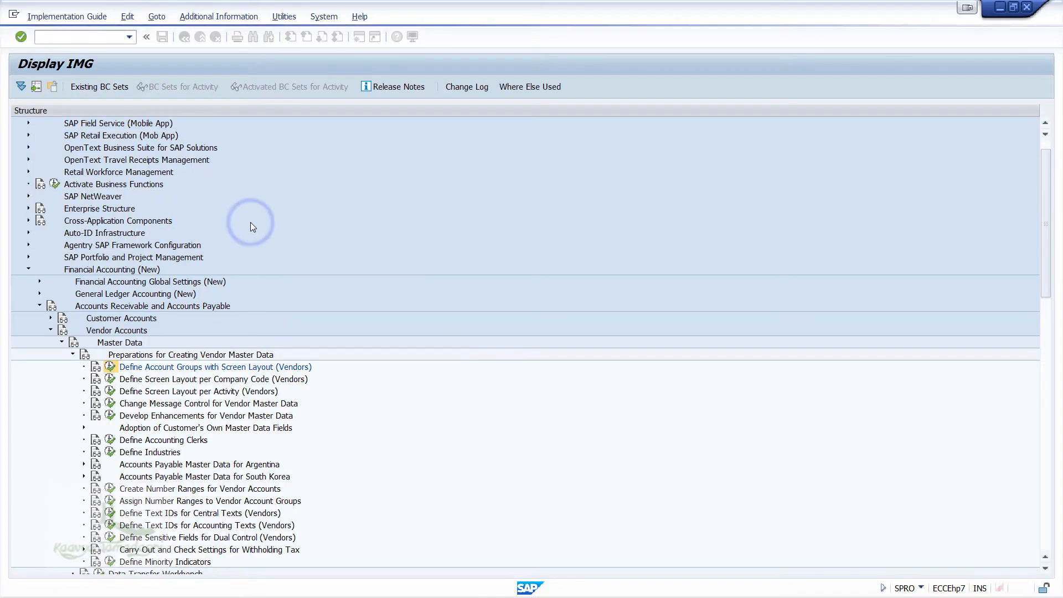
{"action": "key", "text": "alt+Tab"}
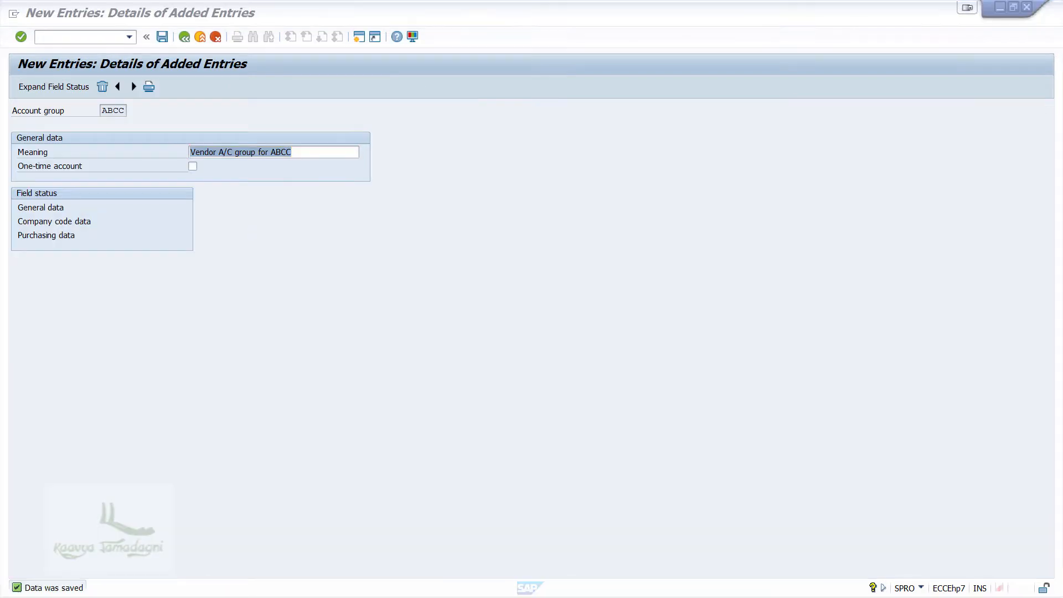
{"action": "key", "text": "alt+Tab"}
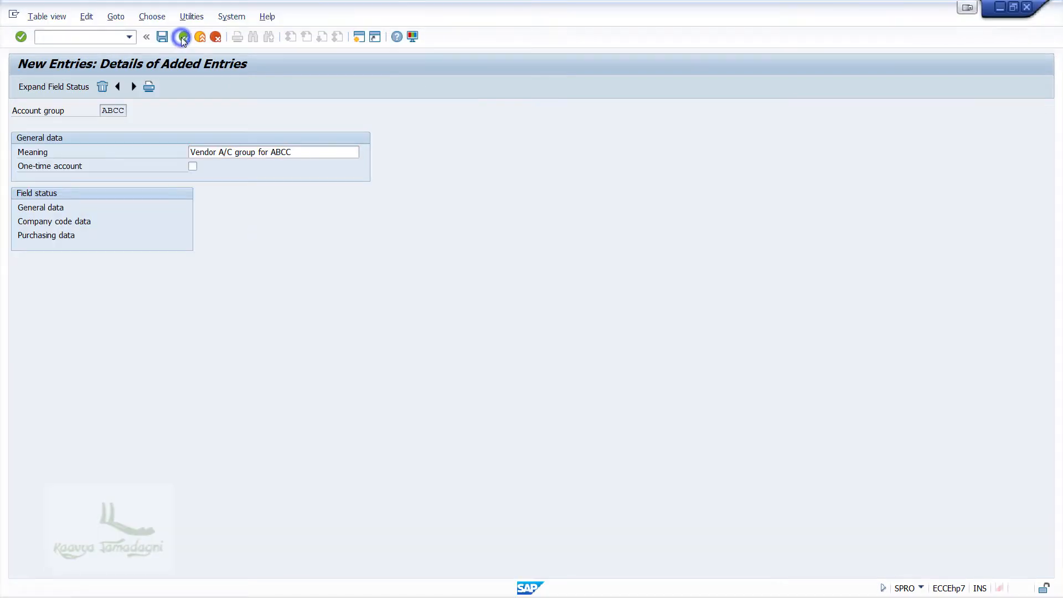
Step: Return to the IMG and open the vendor account number range intervals in change mode
{"action": "left_click", "coordinate": [185, 37]}
{"action": "left_click", "coordinate": [185, 36]}
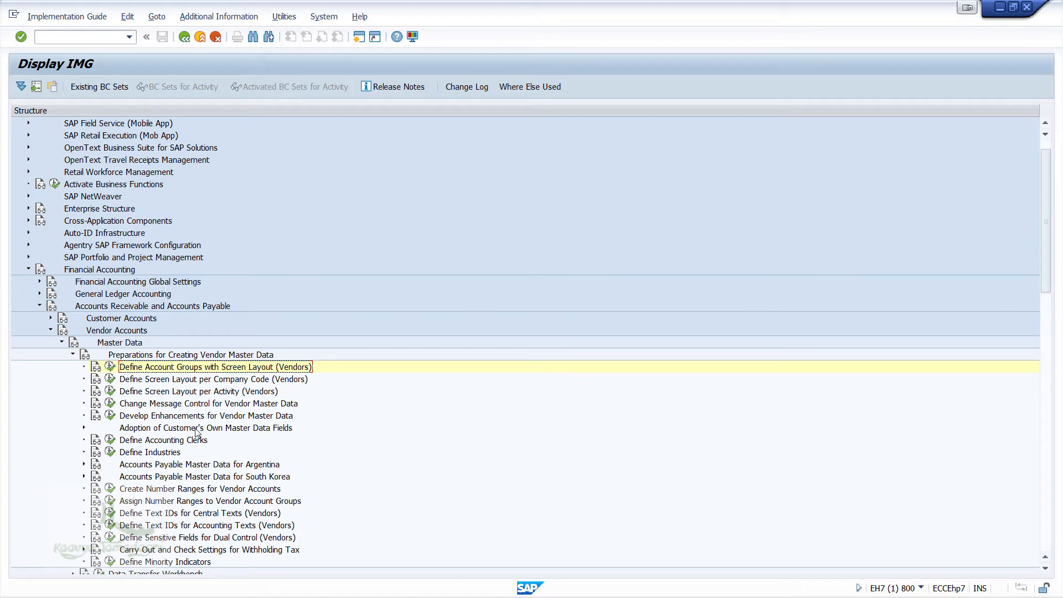
{"action": "left_click", "coordinate": [110, 489]}
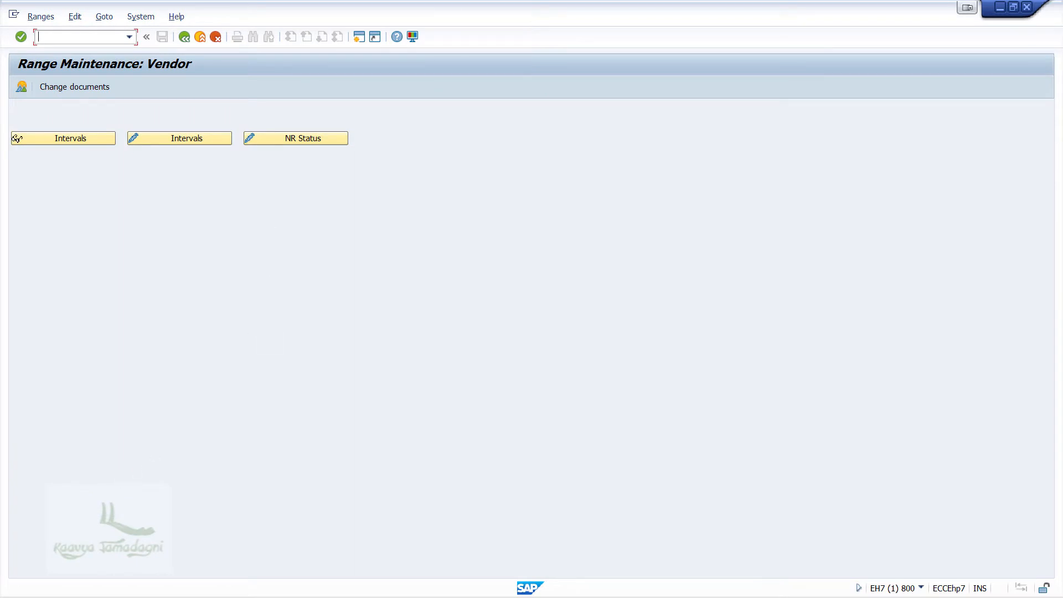
{"action": "left_click", "coordinate": [178, 140]}
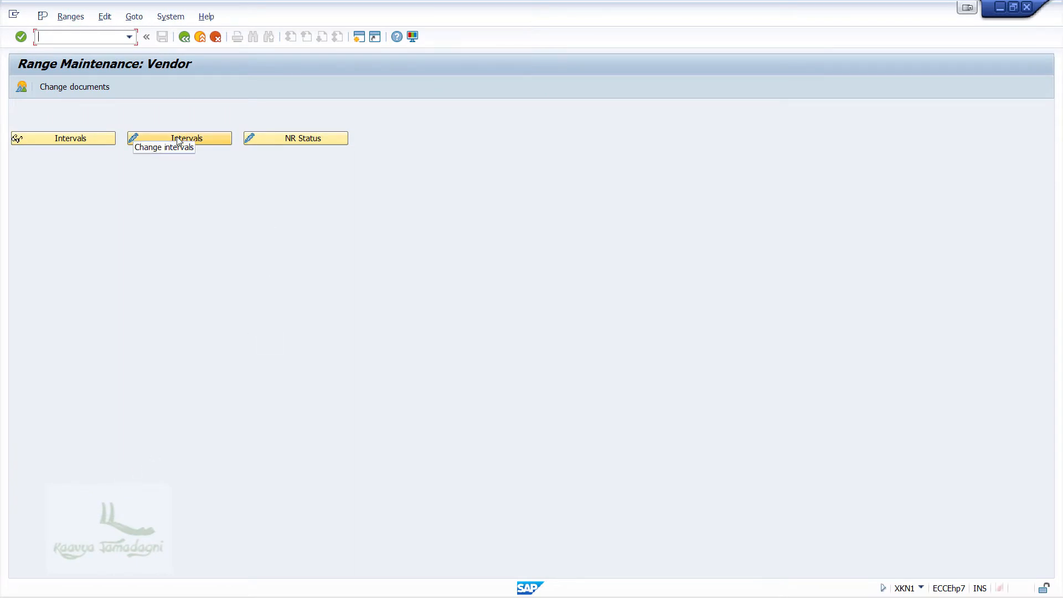
{"action": "left_click", "coordinate": [177, 138]}
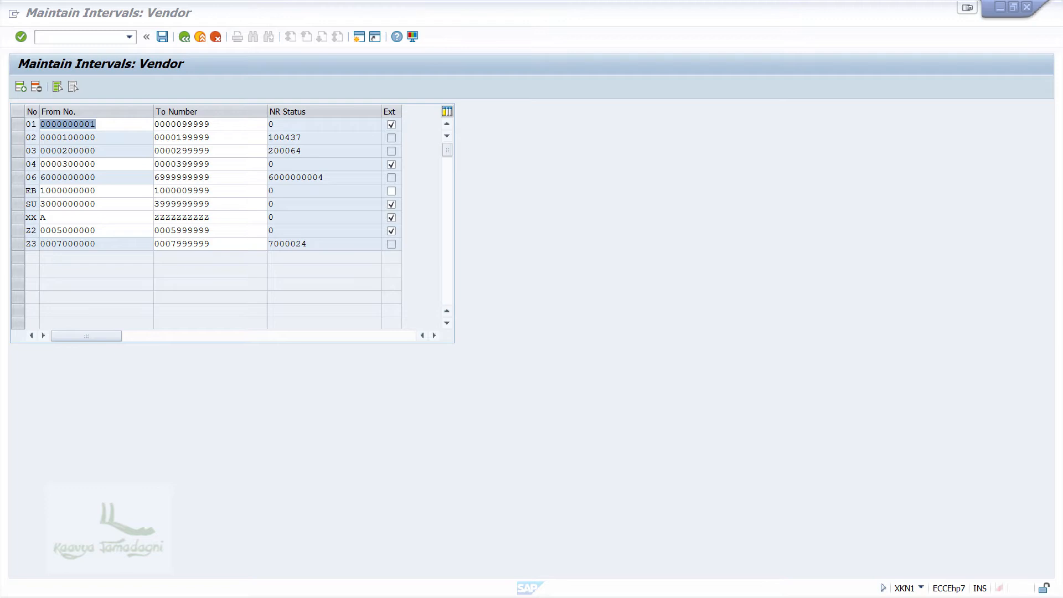
Step: Insert interval Z4 from 8000000 to 8999999, save it, and acknowledge the transport notice
{"action": "left_click", "coordinate": [20, 86]}
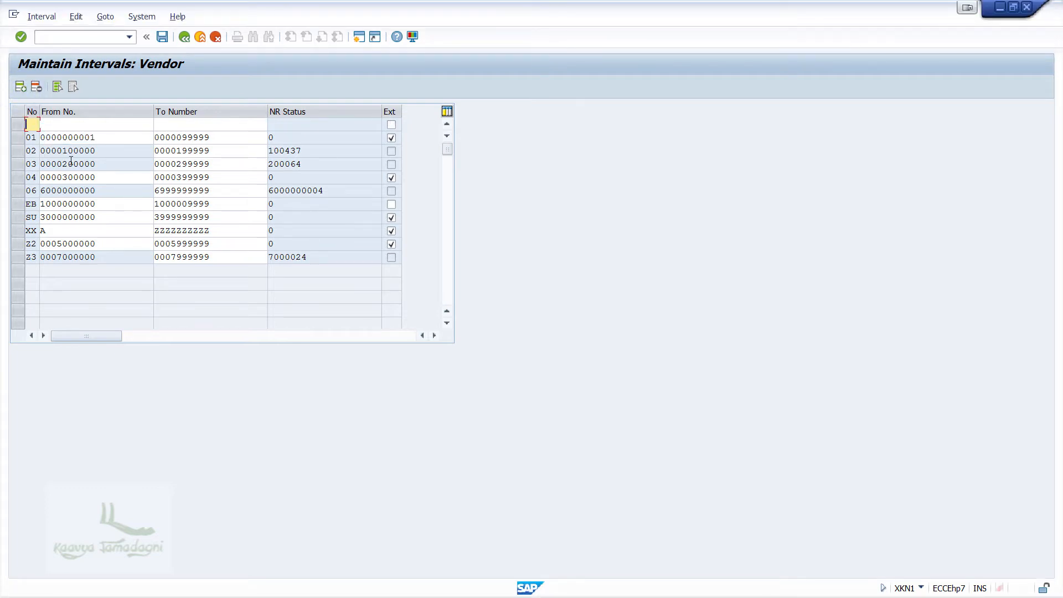
{"action": "type", "text": "Z4"}
{"action": "key", "text": "Tab"}
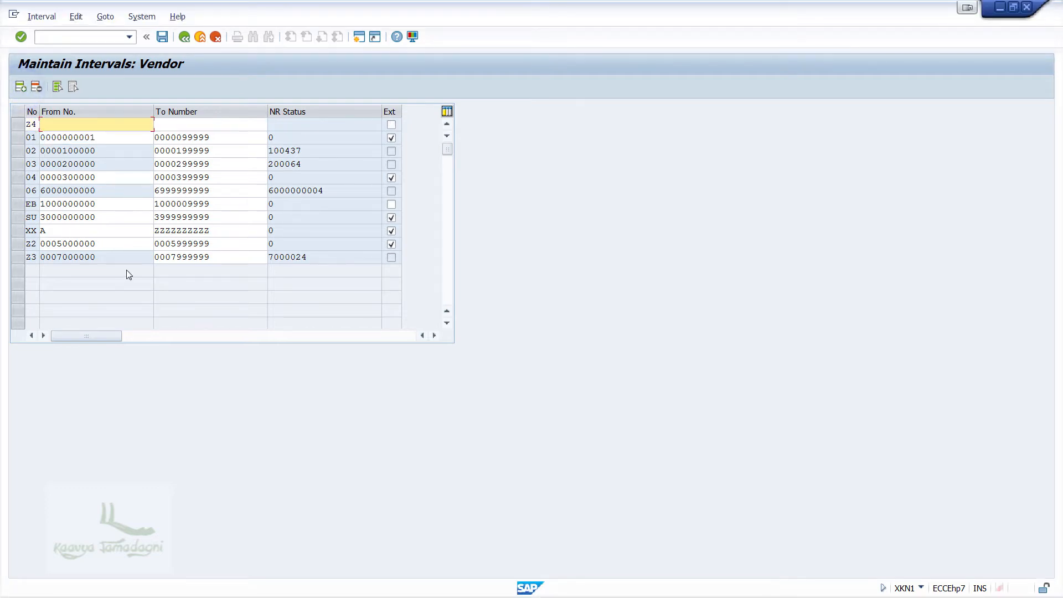
{"action": "type", "text": "8000000"}
{"action": "key", "text": "Tab"}
{"action": "type", "text": "8999999"}
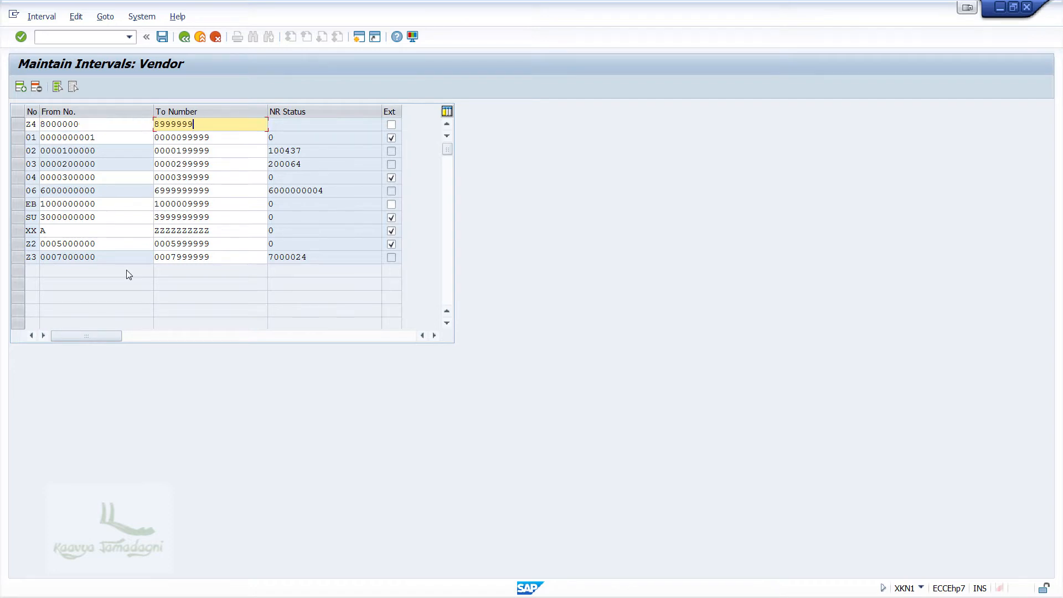
{"action": "key", "text": "Return"}
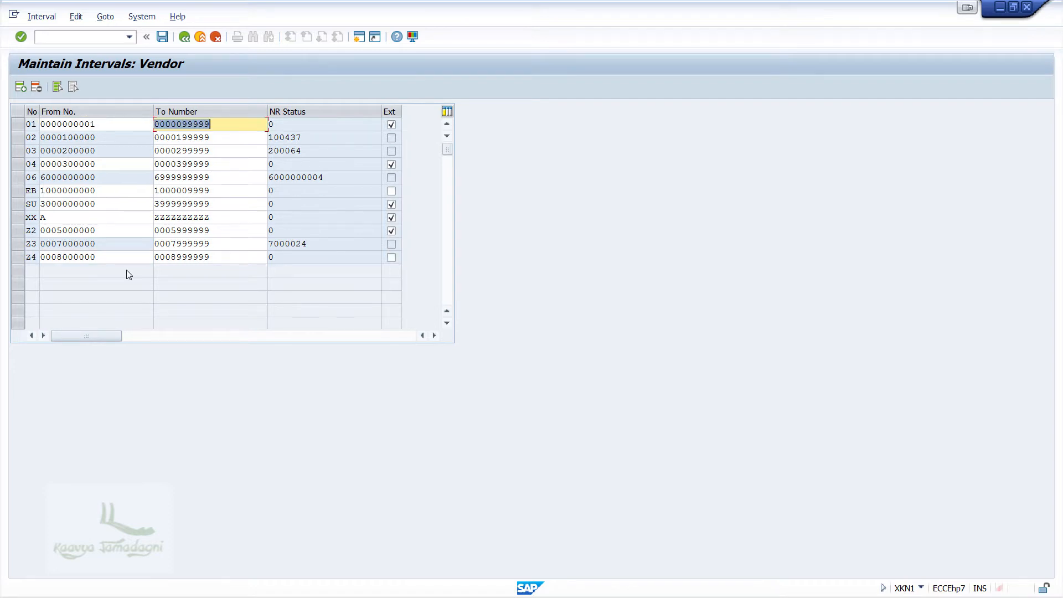
{"action": "left_click", "coordinate": [163, 36]}
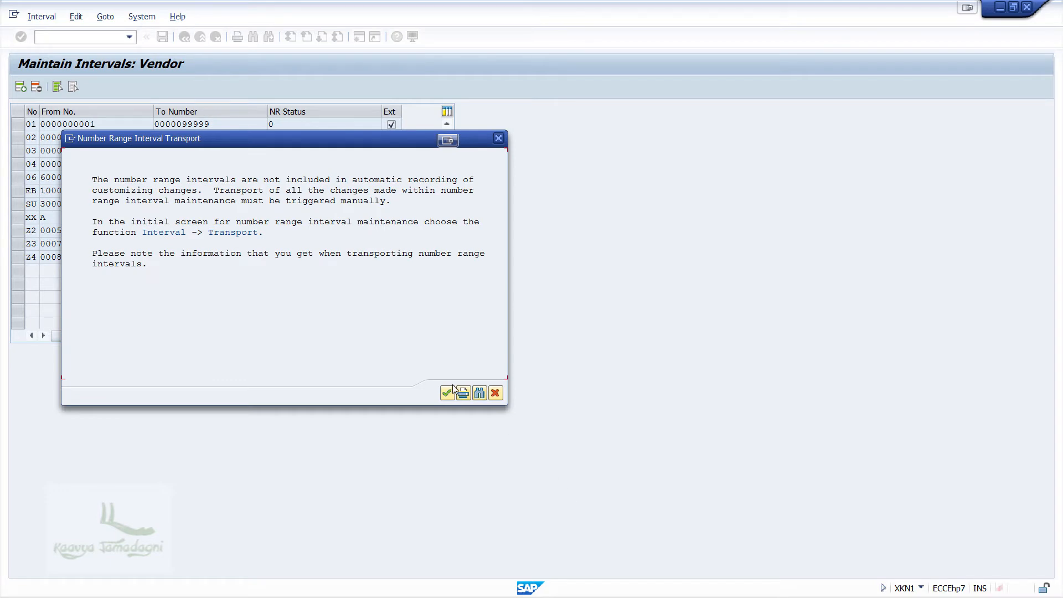
{"action": "left_click", "coordinate": [447, 393]}
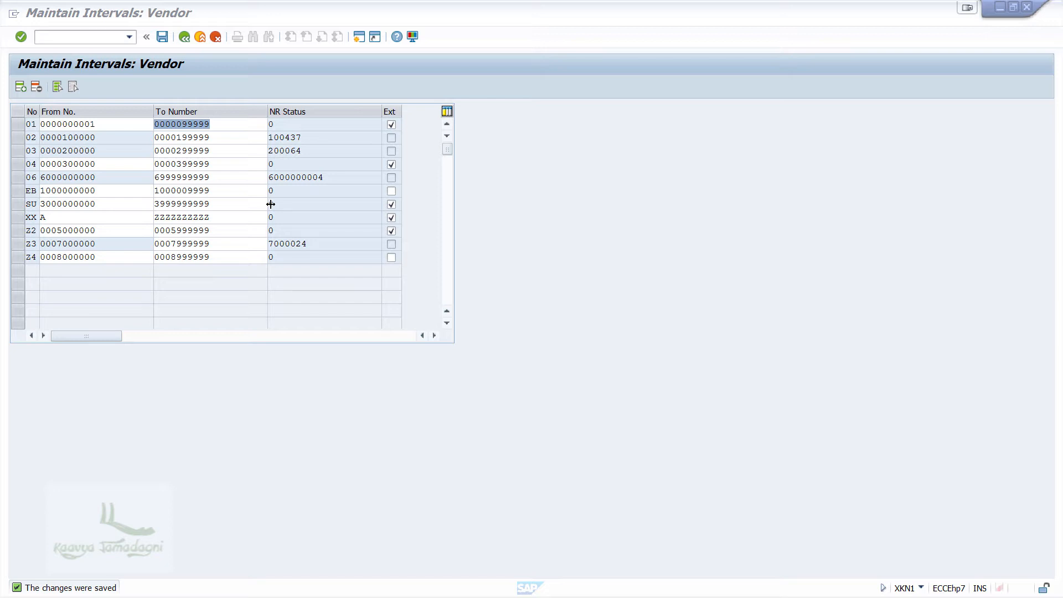
Step: Assign number range Z4 to account group ABCC, save under the customizing request, and return to the IMG
{"action": "left_click", "coordinate": [185, 37]}
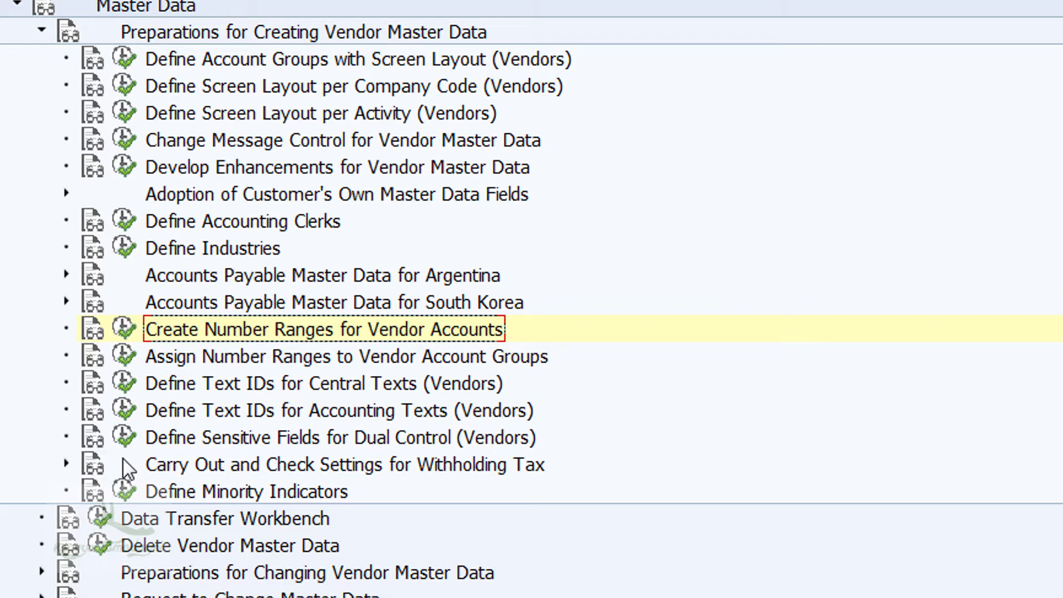
{"action": "left_click", "coordinate": [127, 360]}
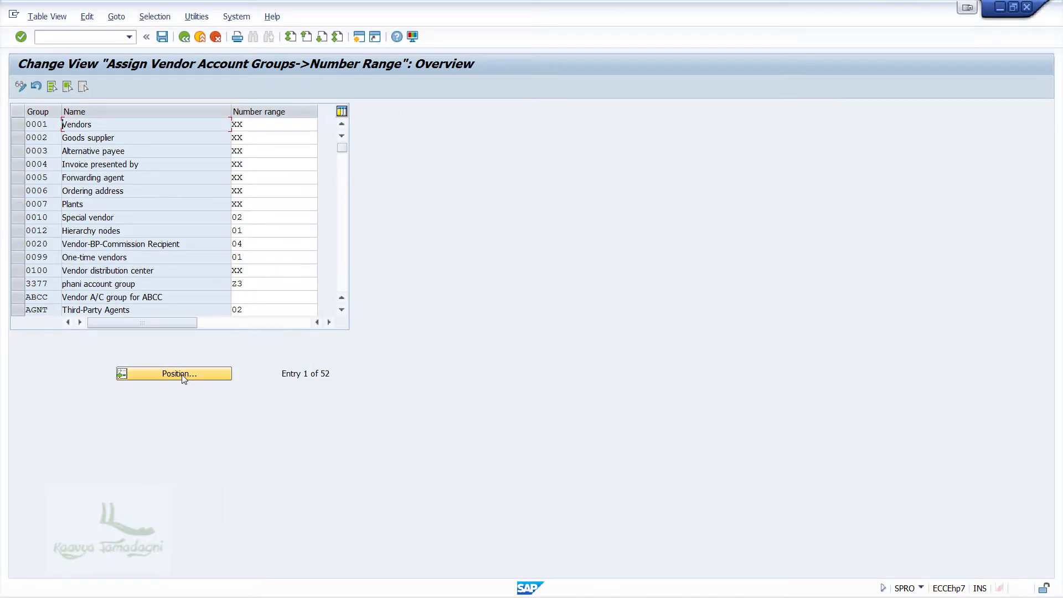
{"action": "left_click", "coordinate": [247, 293]}
{"action": "type", "text": "Z4"}
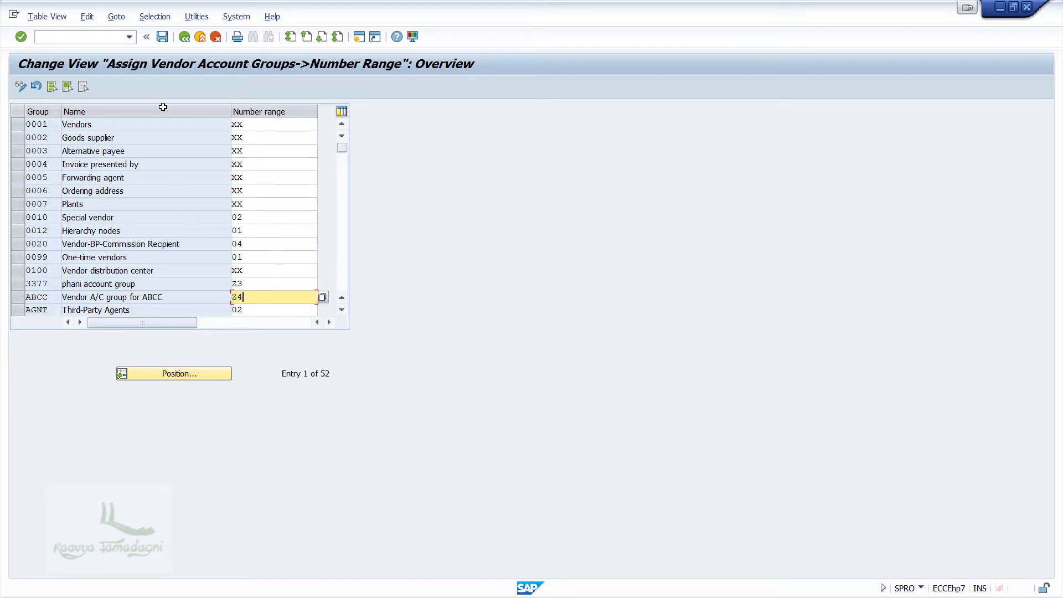
{"action": "left_click", "coordinate": [163, 37]}
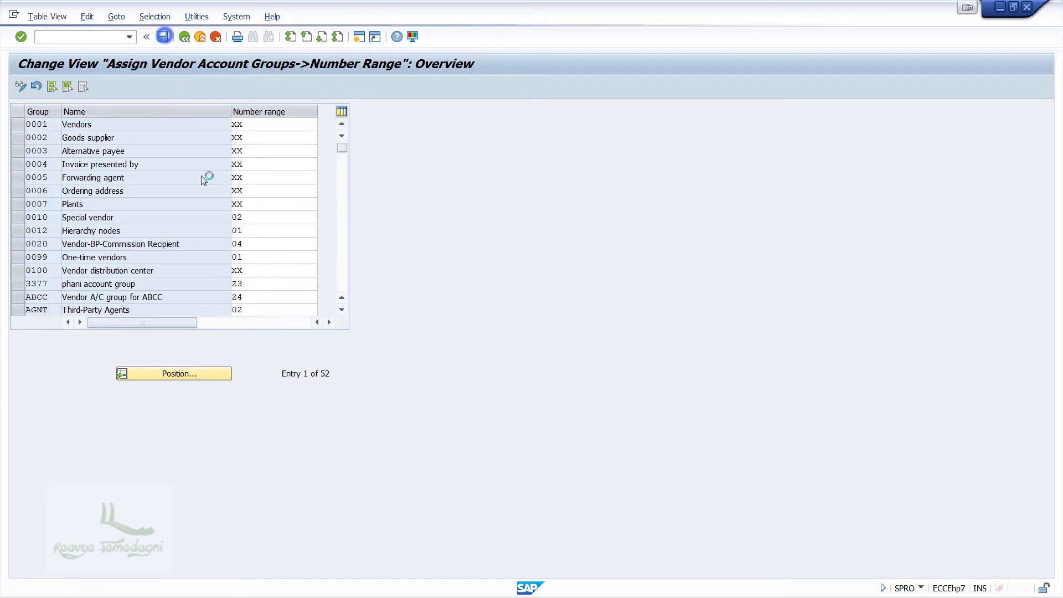
{"action": "left_click", "coordinate": [252, 226]}
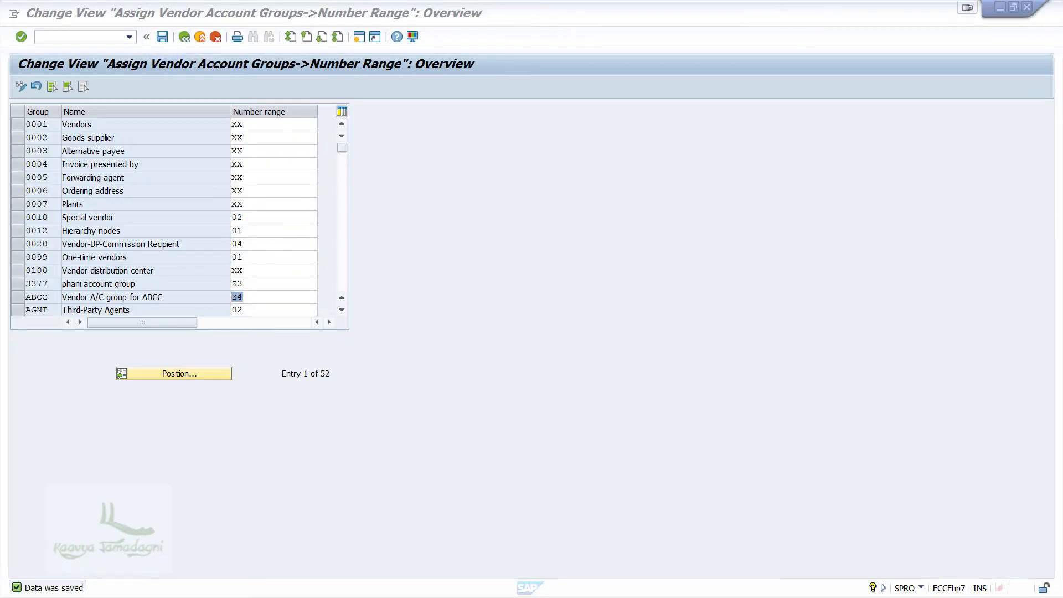
{"action": "left_click", "coordinate": [184, 37]}
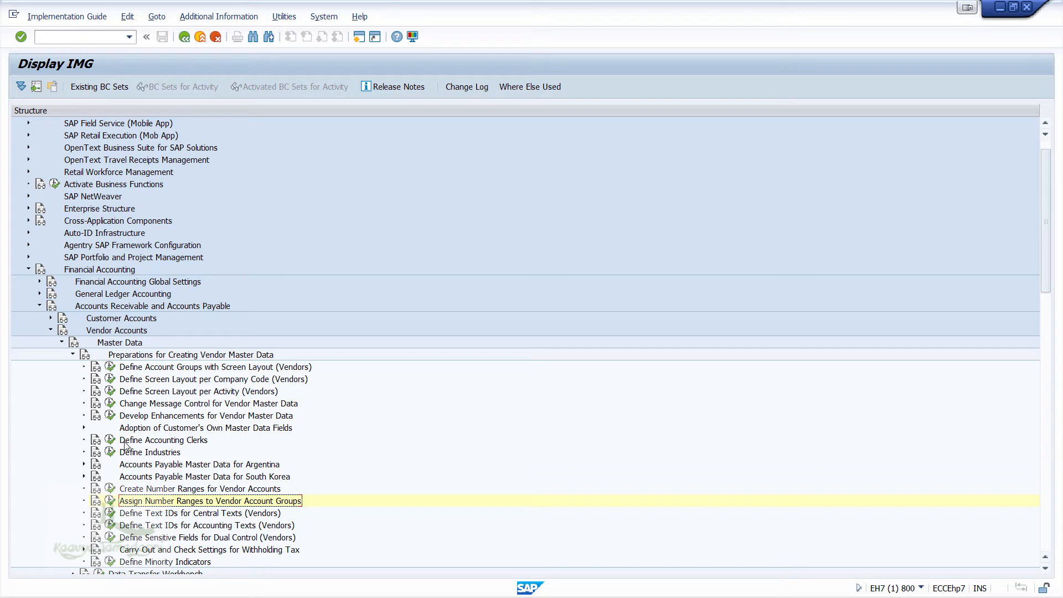
Step: Collapse the AR/AP branches and open Define Document Types under Global Settings > Document > Document Header
{"action": "left_click", "coordinate": [73, 355]}
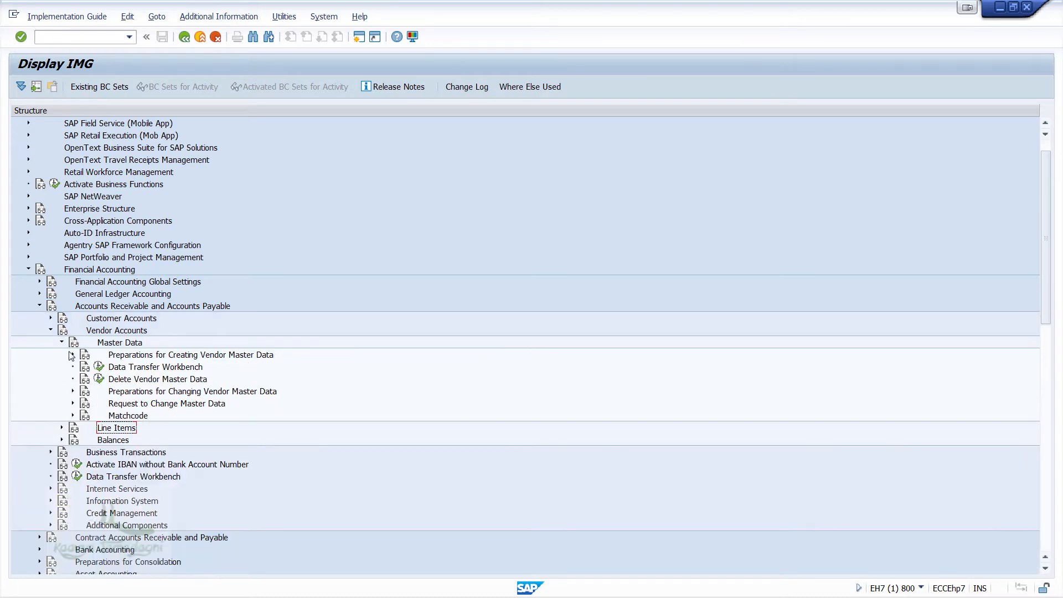
{"action": "left_click", "coordinate": [62, 342]}
{"action": "left_click", "coordinate": [50, 330]}
{"action": "left_click", "coordinate": [39, 306]}
{"action": "left_click", "coordinate": [40, 281]}
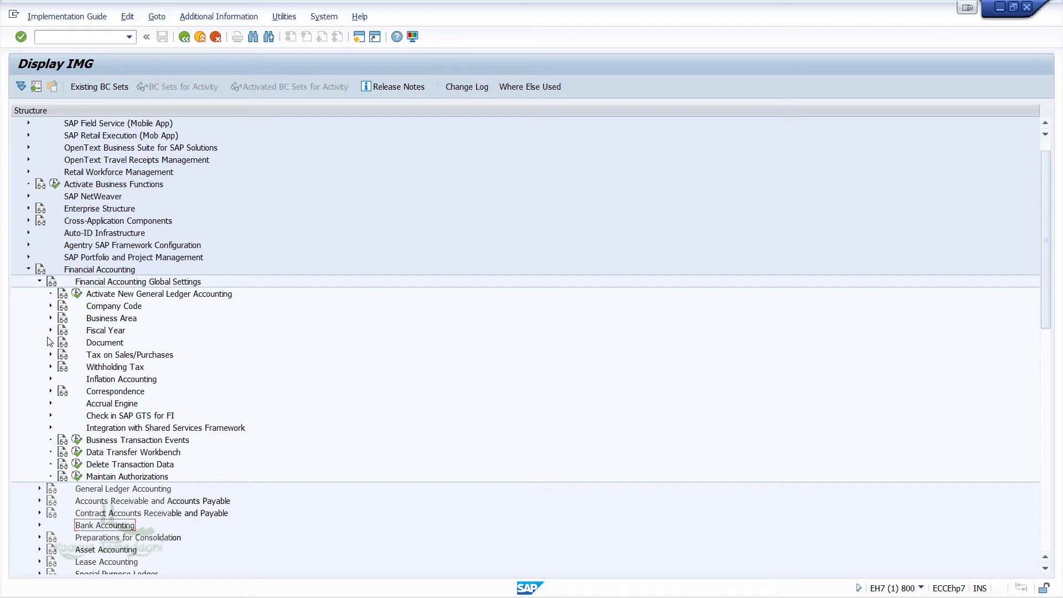
{"action": "left_click", "coordinate": [50, 342]}
{"action": "left_click", "coordinate": [61, 378]}
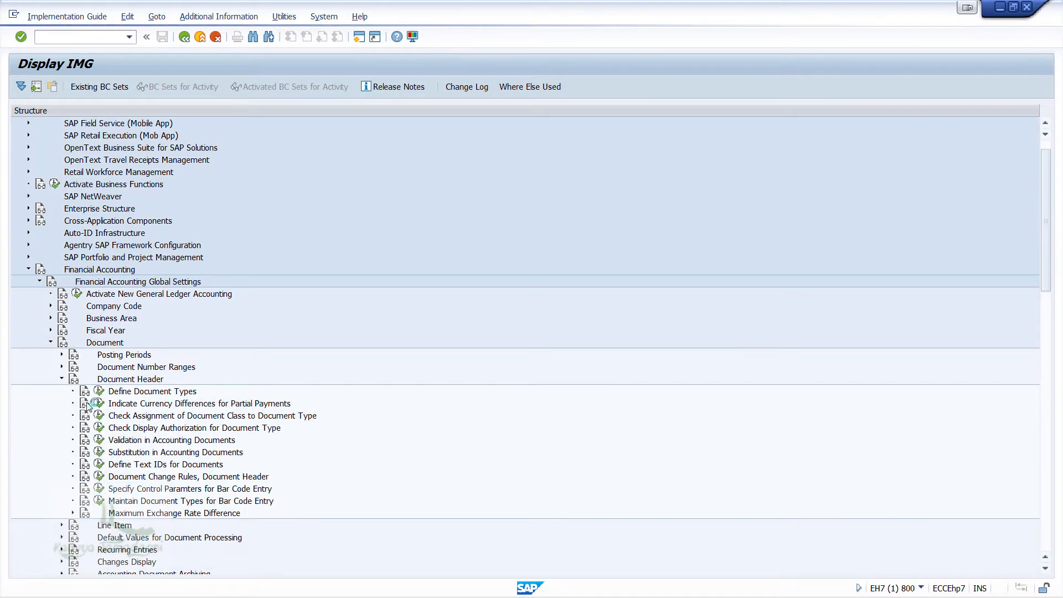
{"action": "left_click", "coordinate": [100, 391]}
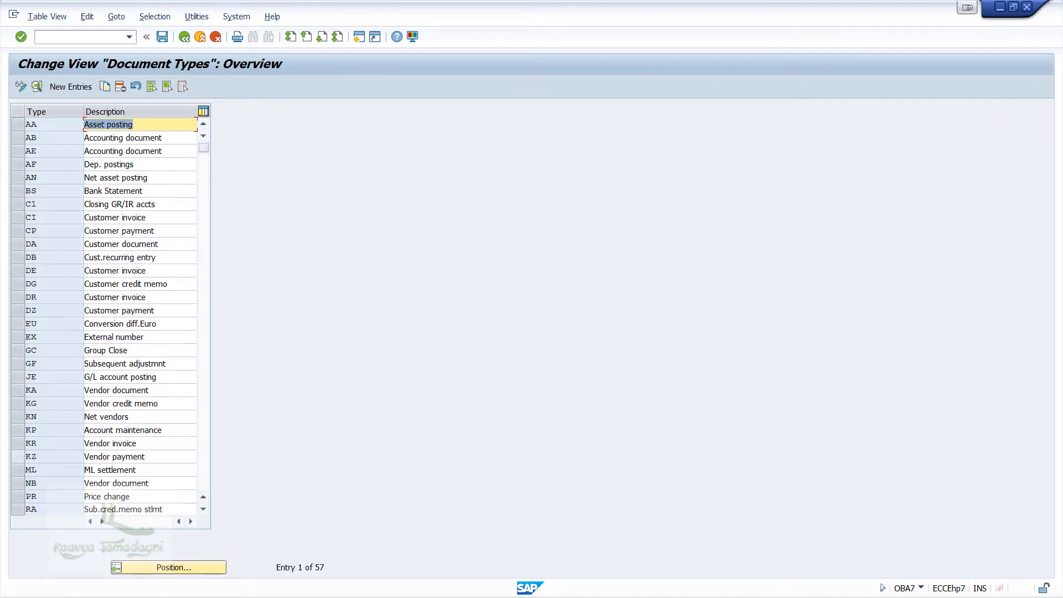
Step: Position the list to document type KA and open its details
{"action": "left_click", "coordinate": [178, 566]}
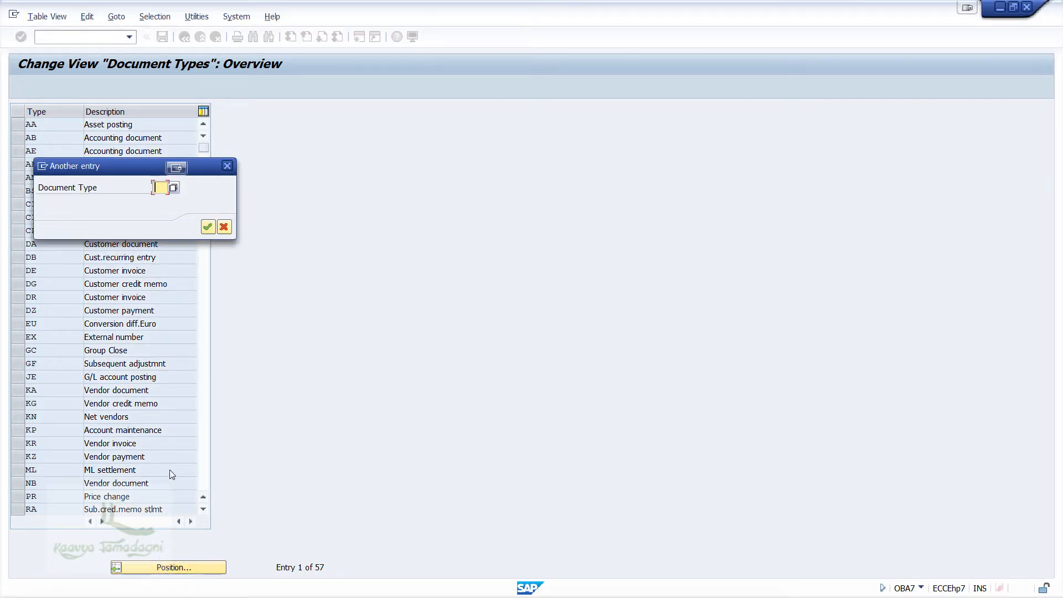
{"action": "type", "text": "KA"}
{"action": "key", "text": "Return"}
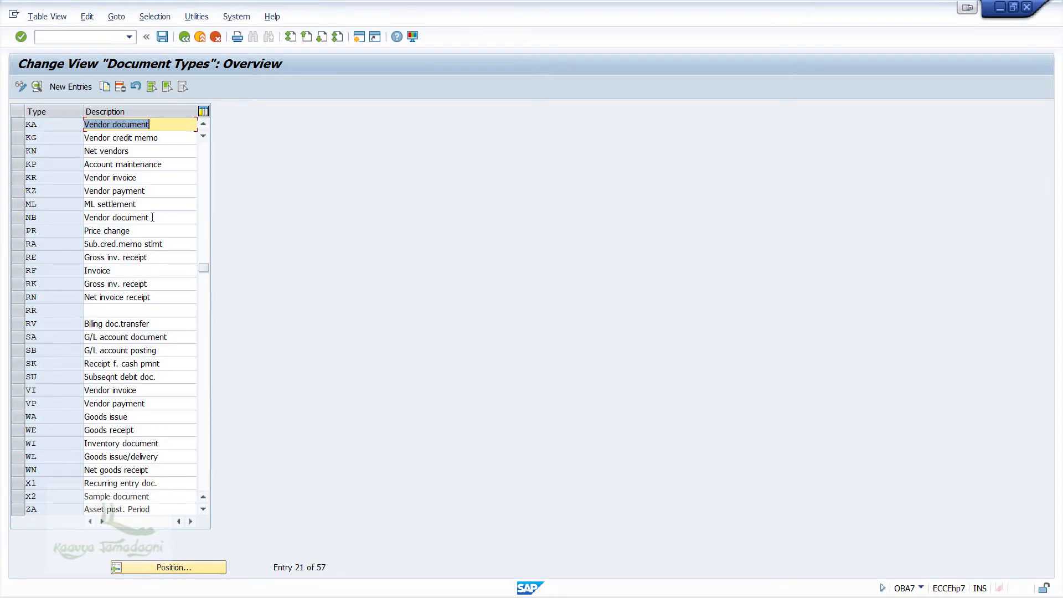
{"action": "double_click", "coordinate": [172, 124]}
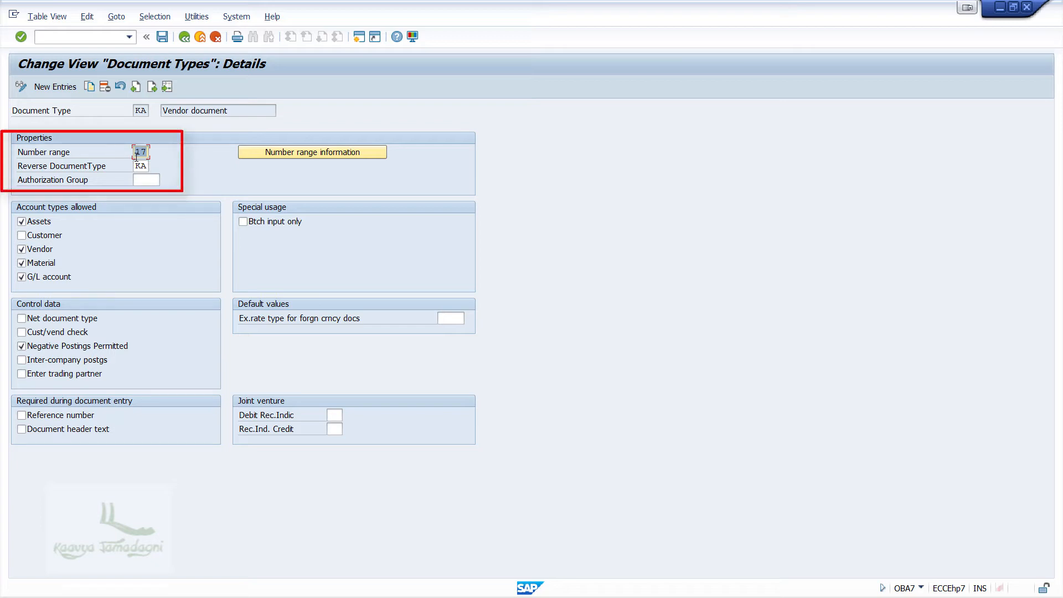
Step: Open KA's number range information for company code ABCC with intervals in change mode
{"action": "left_click", "coordinate": [299, 151]}
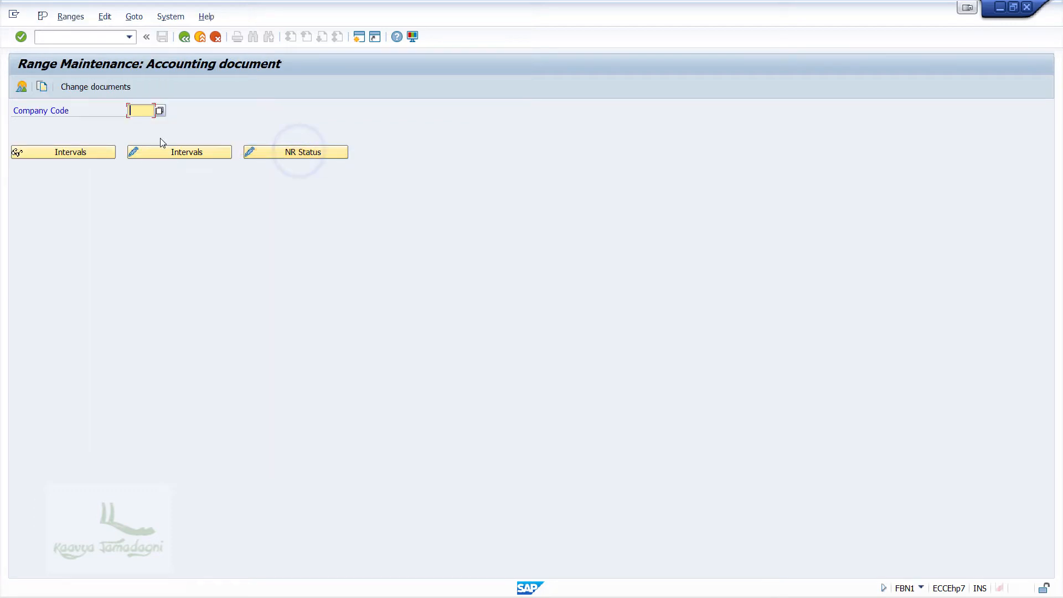
{"action": "type", "text": "ABCC"}
{"action": "left_click", "coordinate": [221, 154]}
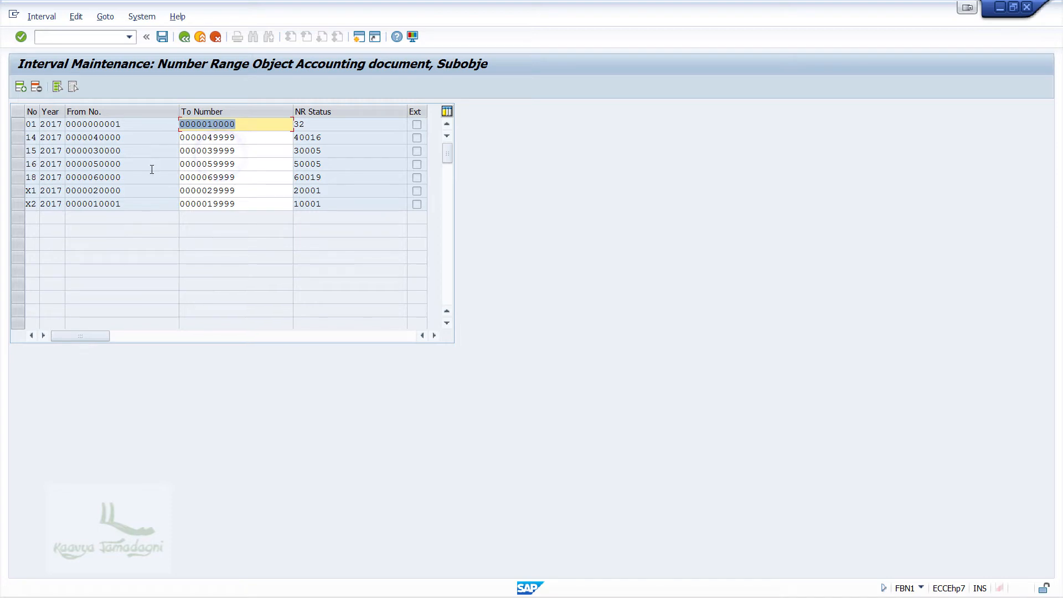
Step: Insert interval 17 for year 2017 from 700000 to 799999, then go back to document type KA
{"action": "left_click", "coordinate": [20, 88]}
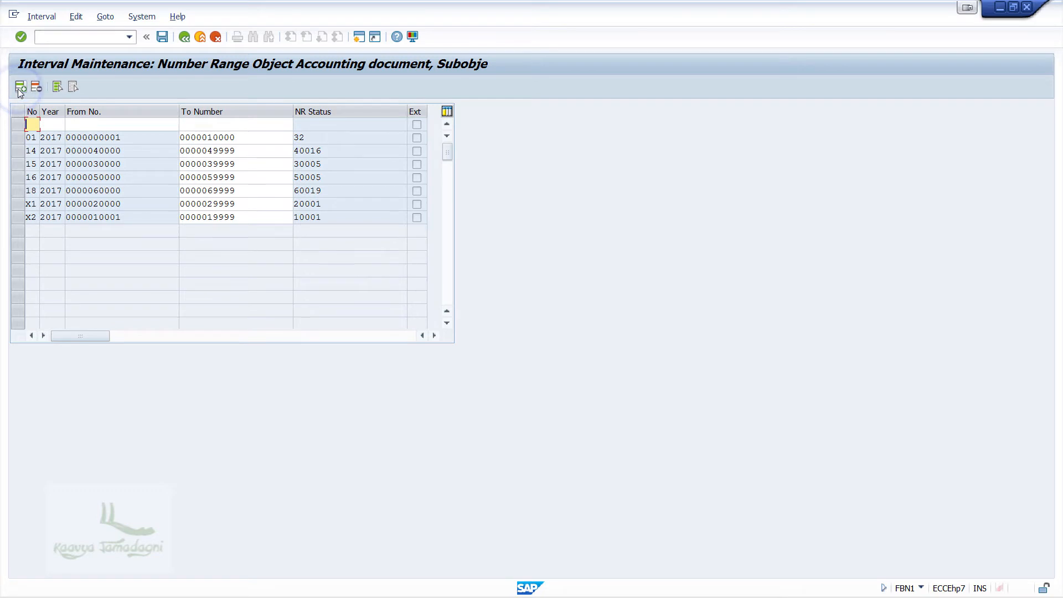
{"action": "type", "text": "17 "}
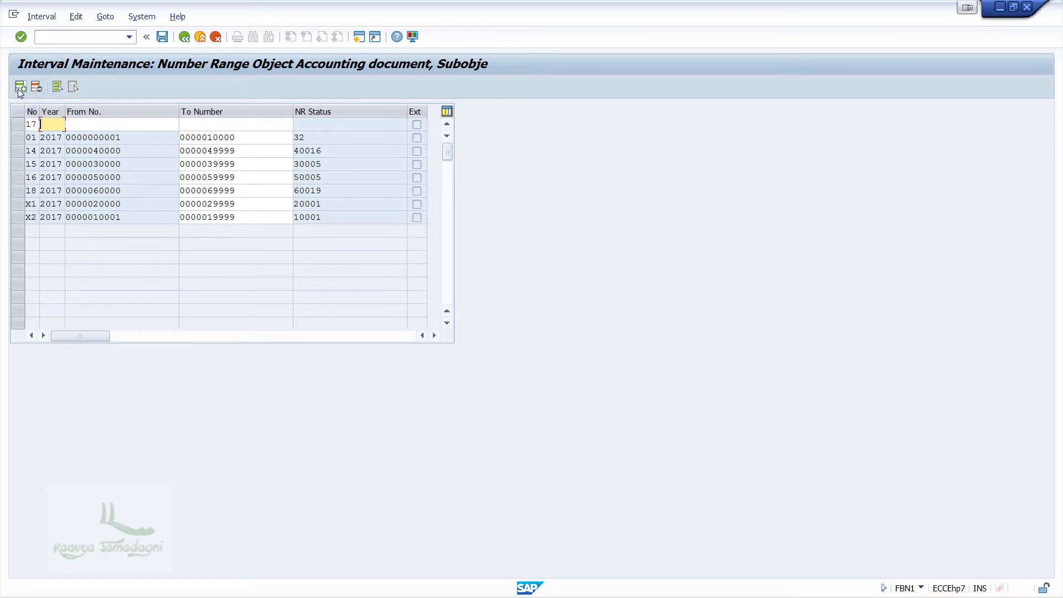
{"action": "type", "text": "2017 "}
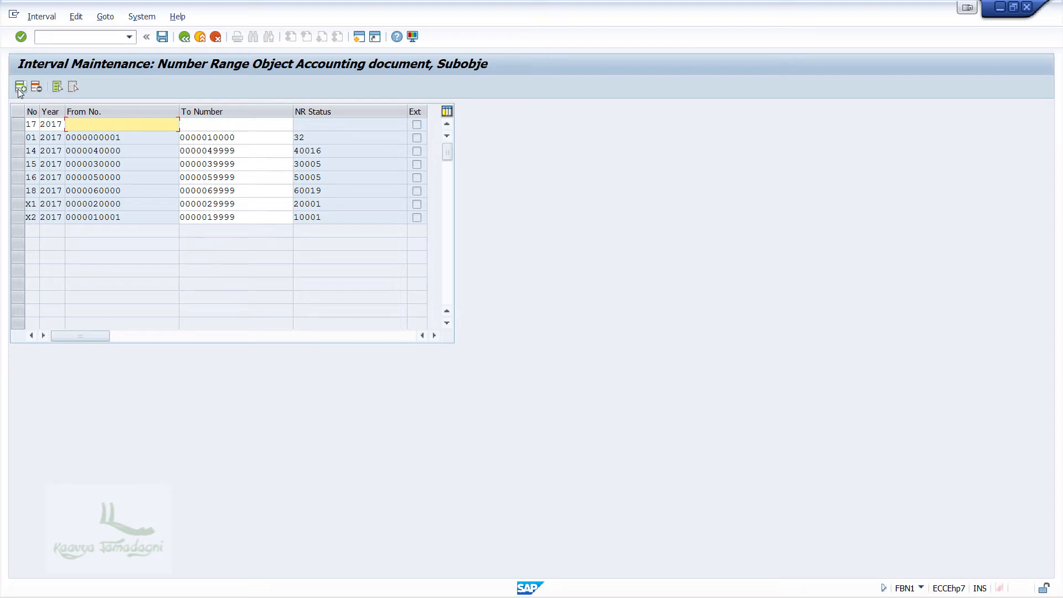
{"action": "type", "text": "700000"}
{"action": "key", "text": "Tab"}
{"action": "type", "text": "799999"}
{"action": "key", "text": "Return"}
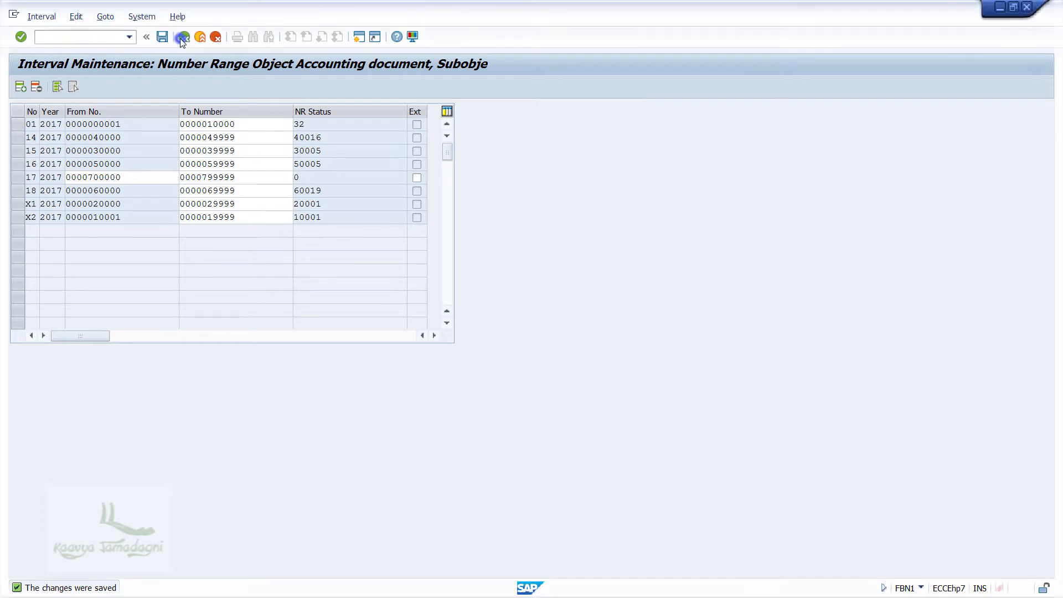
{"action": "left_click", "coordinate": [184, 37]}
{"action": "left_click", "coordinate": [184, 37]}
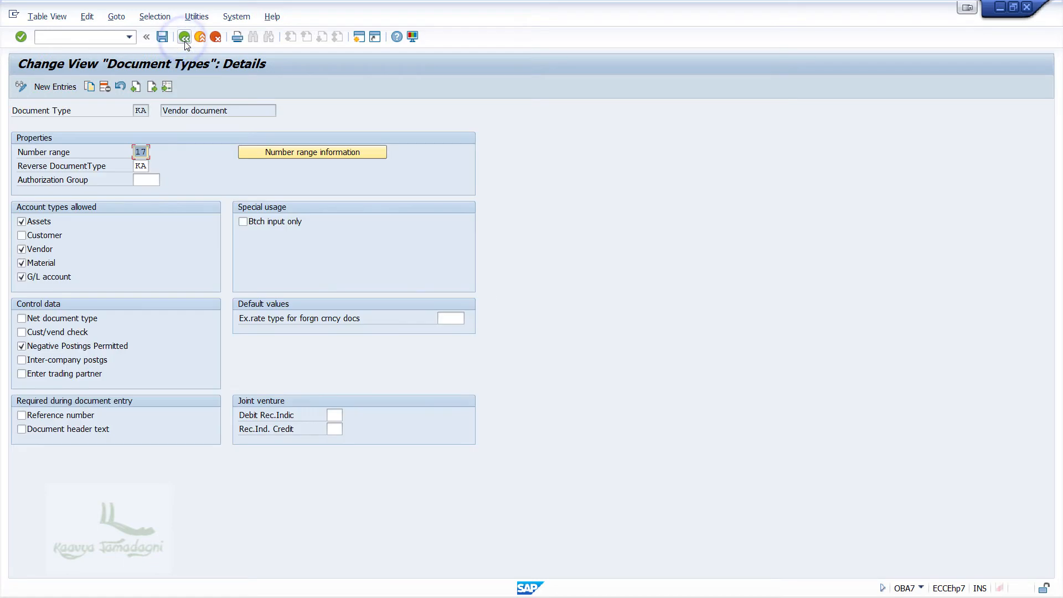
Step: Return to the document types list, position to KR, and open its details
{"action": "left_click", "coordinate": [185, 42]}
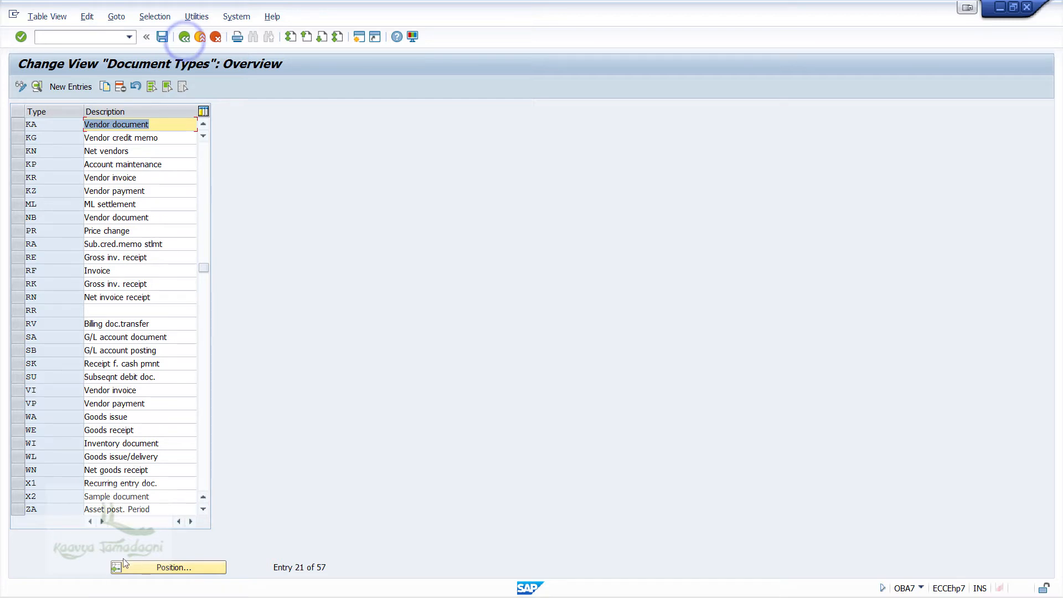
{"action": "left_click", "coordinate": [145, 568]}
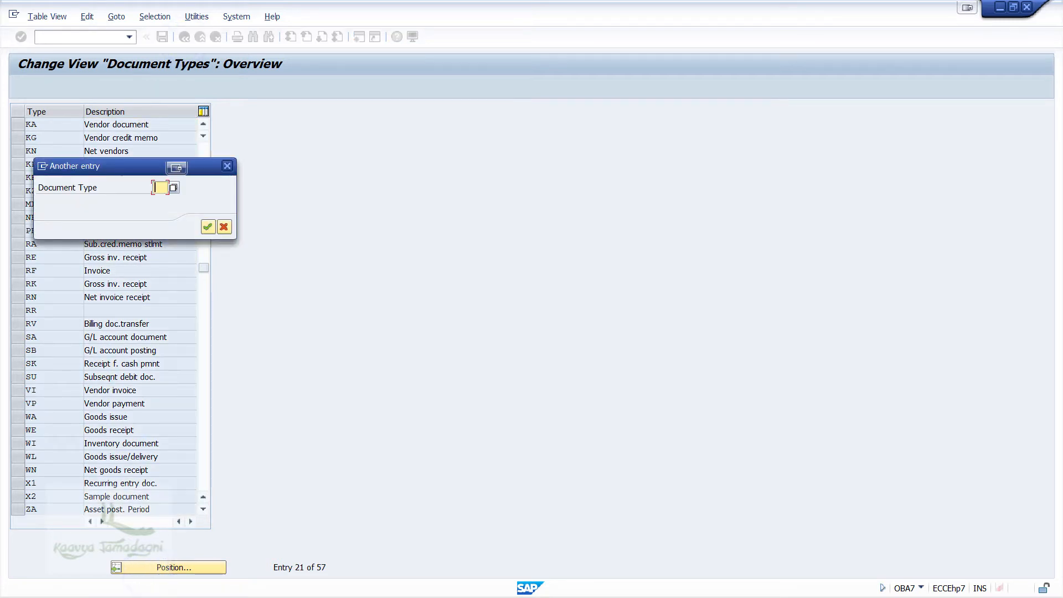
{"action": "type", "text": "KR"}
{"action": "key", "text": "Return"}
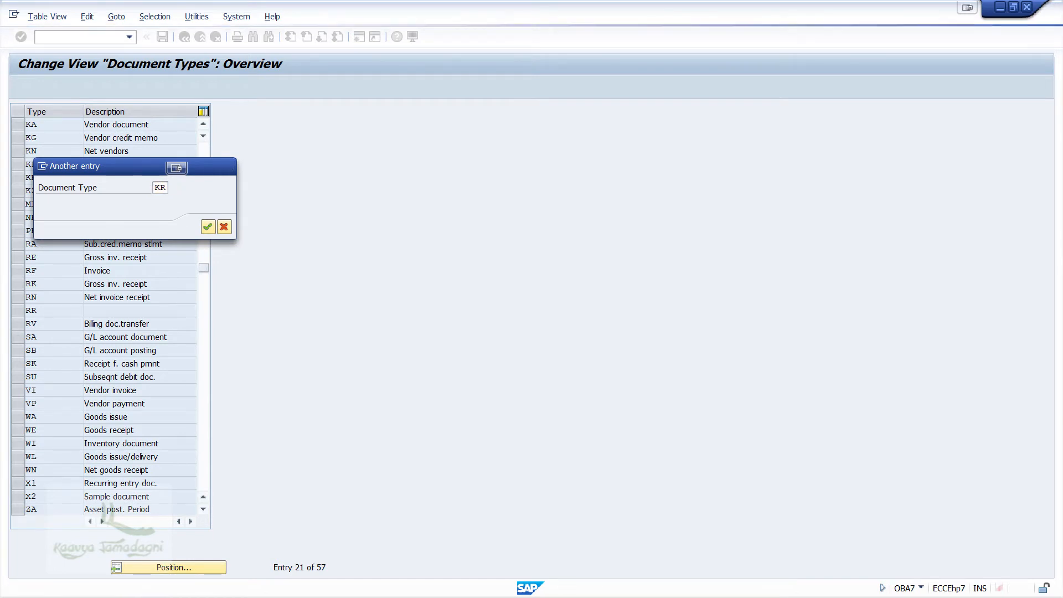
{"action": "double_click", "coordinate": [167, 126]}
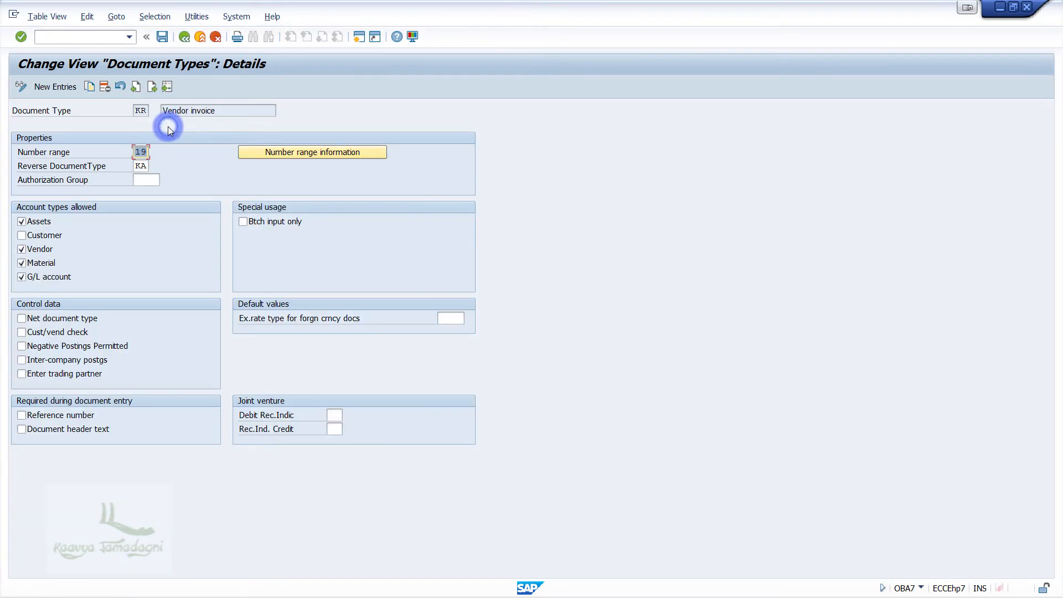
Step: Open KR's number range information for the company code with intervals in change mode
{"action": "left_click", "coordinate": [334, 154]}
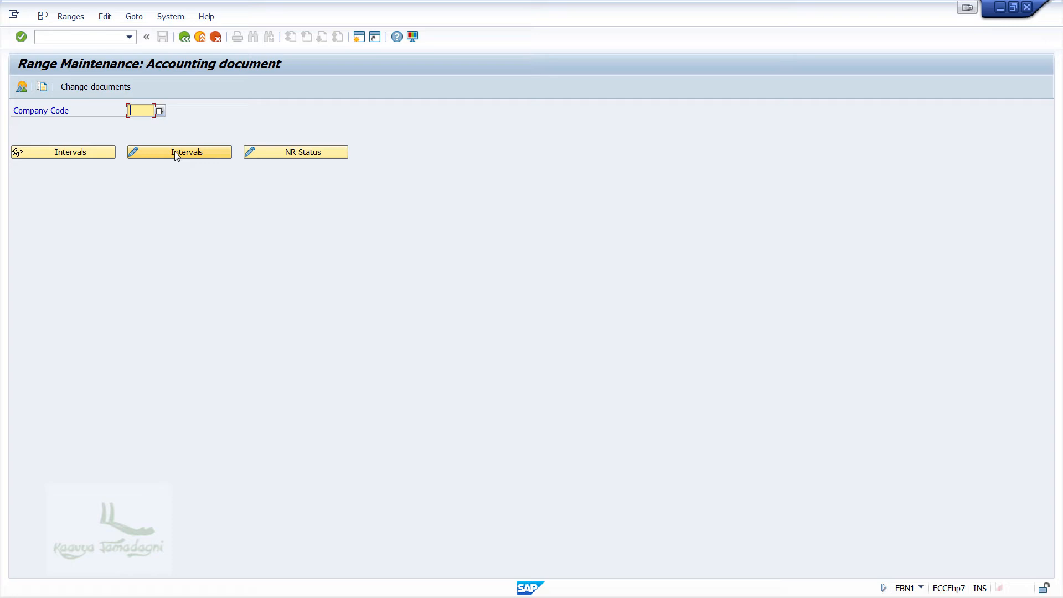
{"action": "type", "text": "ANJ"}
{"action": "key", "text": "BackSpace"}
{"action": "key", "text": "BackSpace"}
{"action": "type", "text": "JN1"}
{"action": "left_click", "coordinate": [176, 153]}
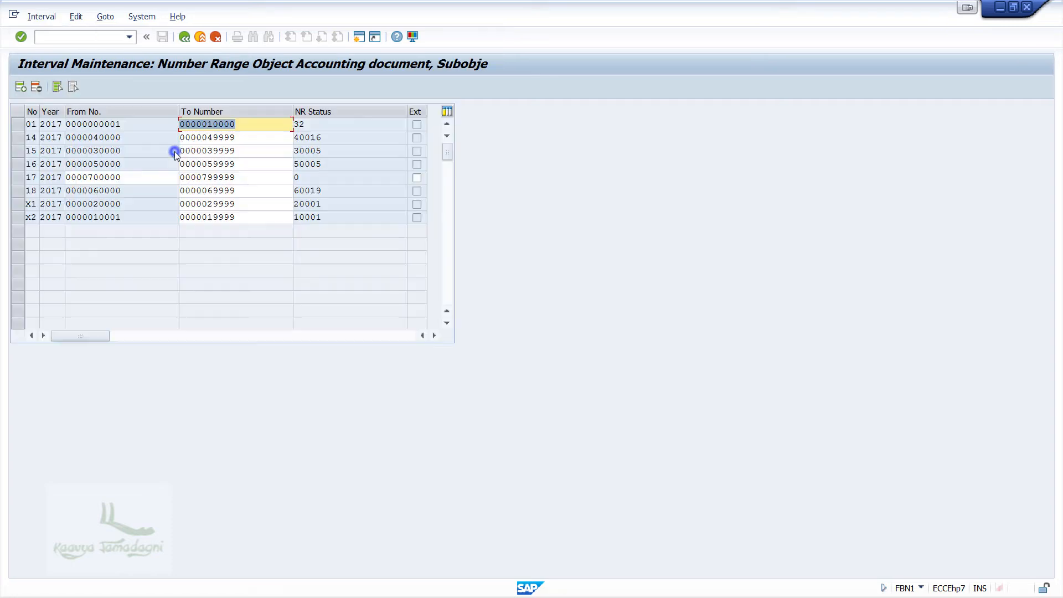
Step: Insert interval 19 for 2017 from 800000 to 899999, save it, and dismiss the transport prompt
{"action": "left_click", "coordinate": [20, 87]}
{"action": "type", "text": "19"}
{"action": "key", "text": "Tab"}
{"action": "type", "text": "2017"}
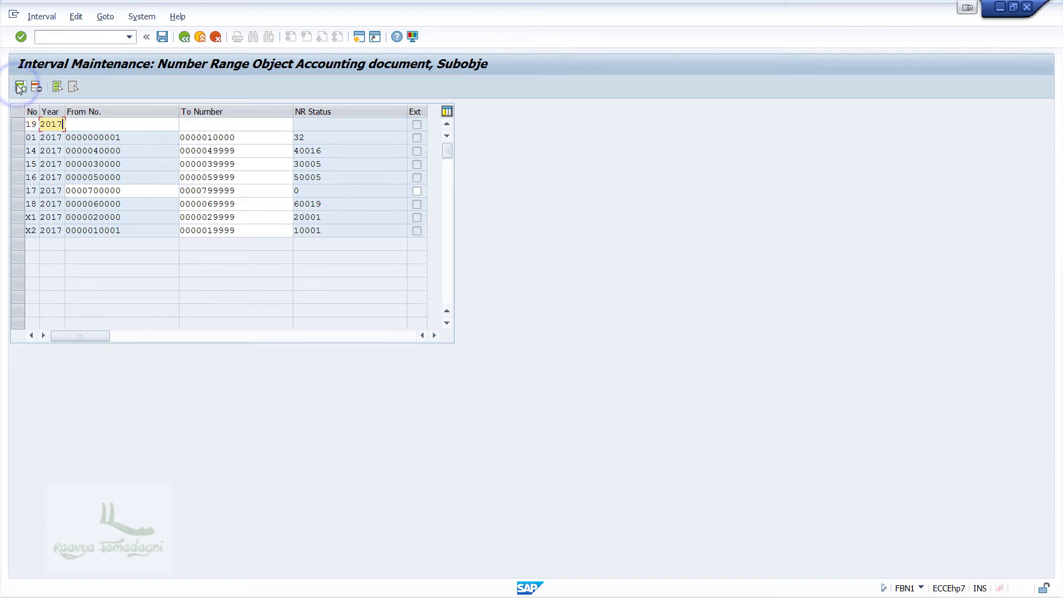
{"action": "key", "text": "Tab"}
{"action": "type", "text": "800000"}
{"action": "key", "text": "Tab"}
{"action": "type", "text": "899999"}
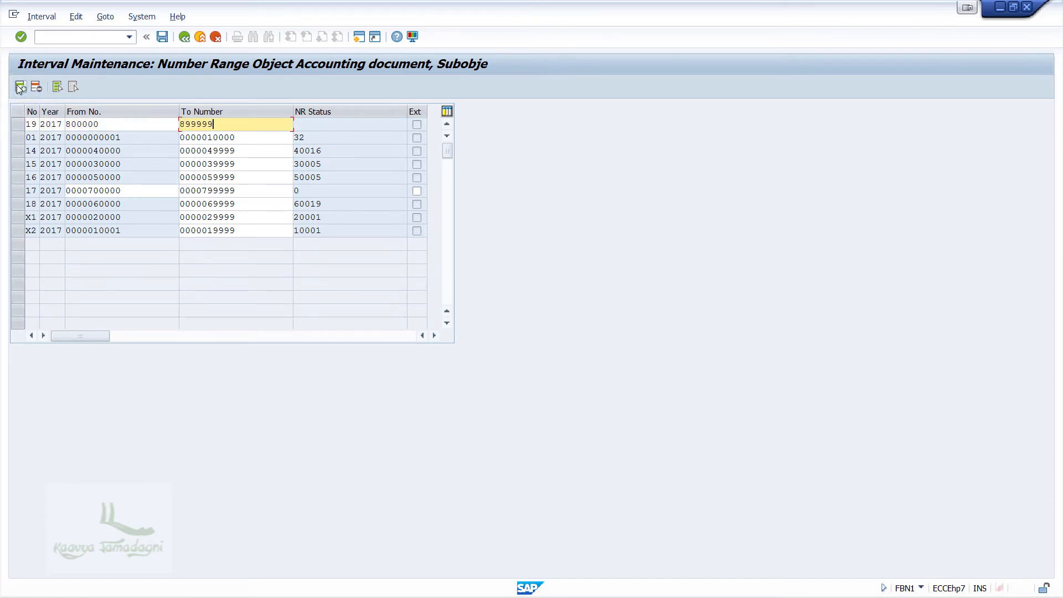
{"action": "left_click", "coordinate": [162, 37]}
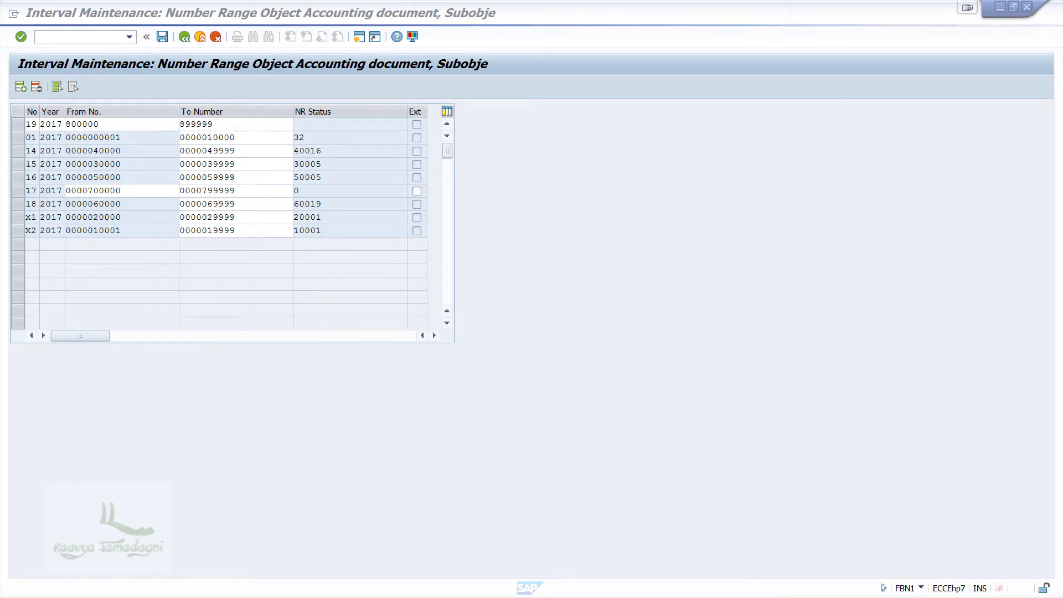
{"action": "left_click", "coordinate": [444, 389]}
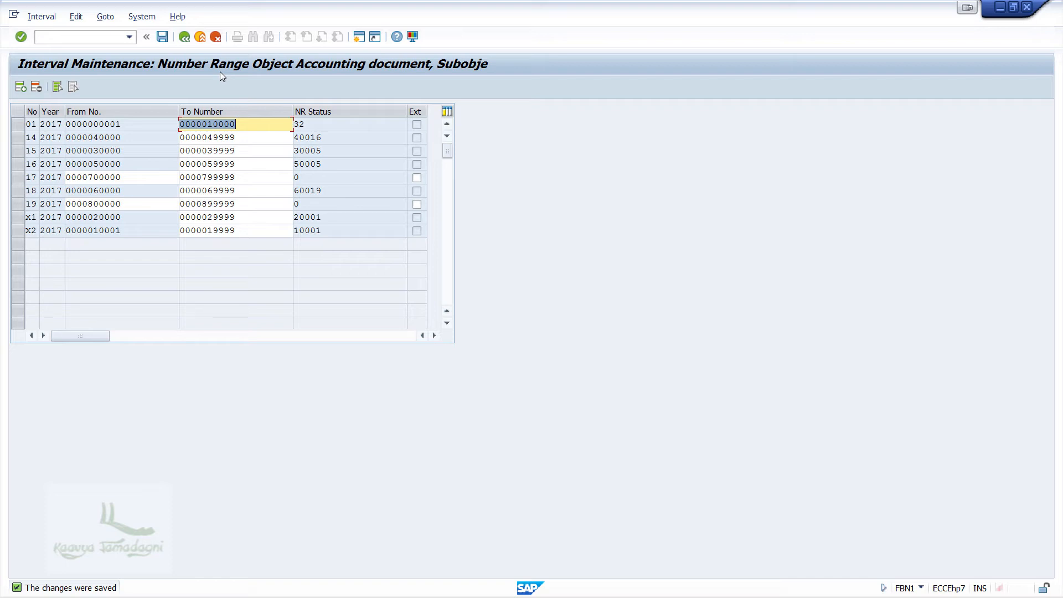
{"action": "left_click", "coordinate": [183, 37]}
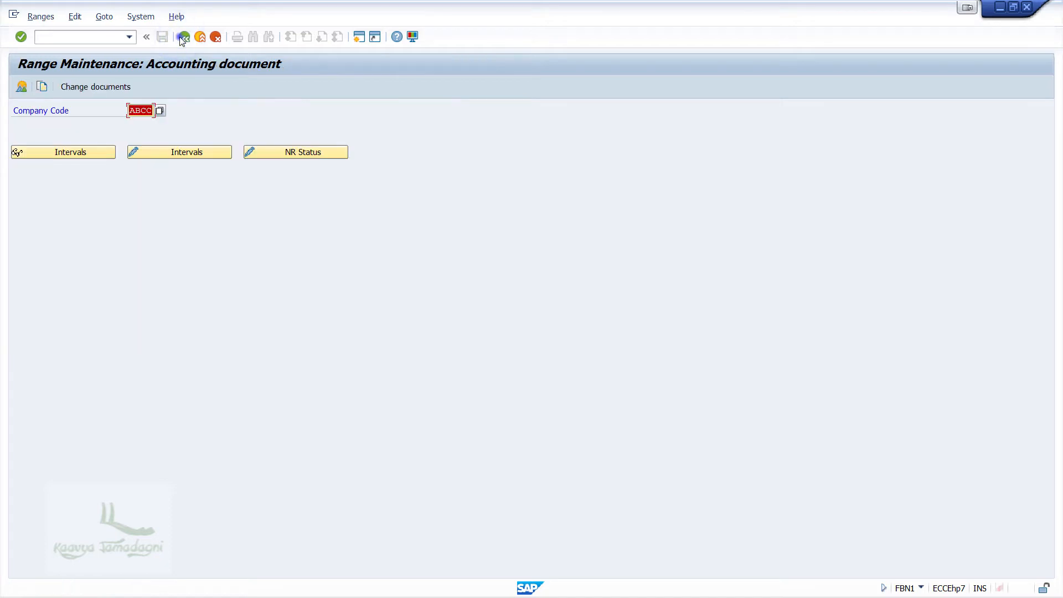
Step: Go back to the document types list and open document type KZ (Vendor payment)
{"action": "left_click", "coordinate": [183, 38]}
{"action": "left_click", "coordinate": [183, 37]}
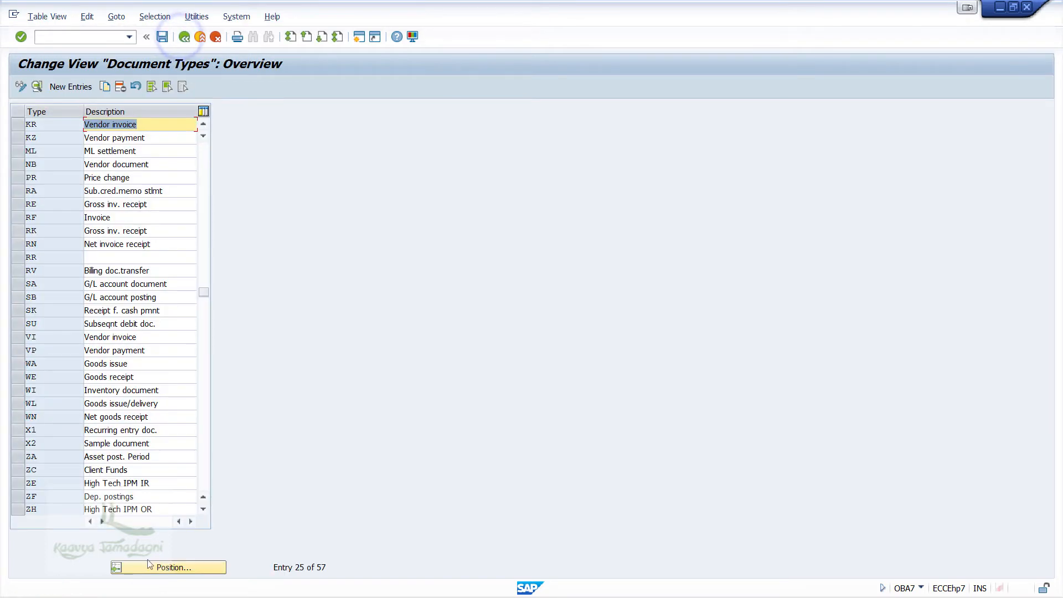
{"action": "left_click", "coordinate": [147, 567]}
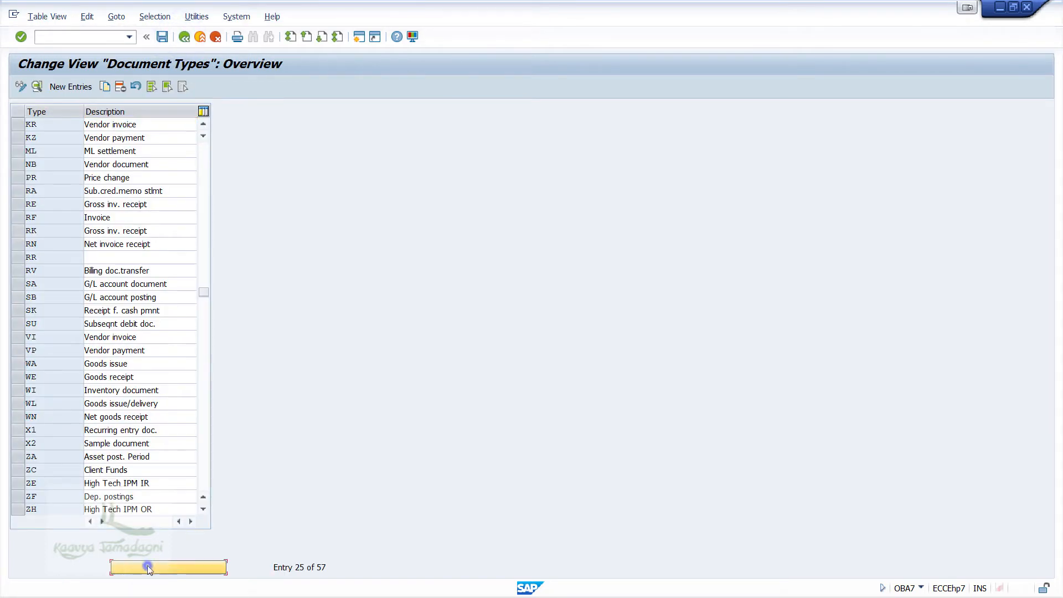
{"action": "double_click", "coordinate": [148, 138]}
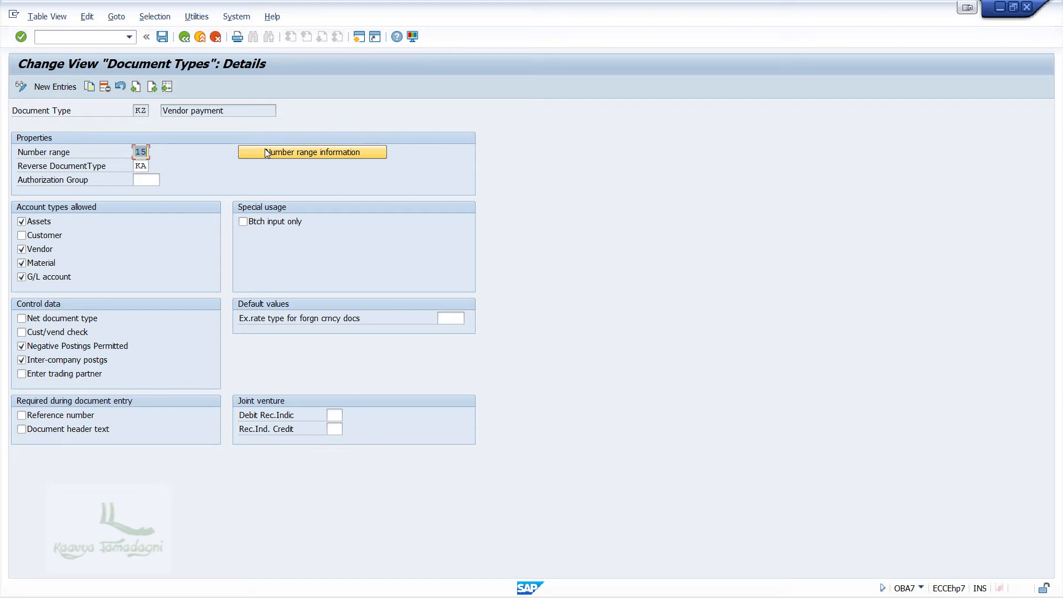
{"action": "left_click", "coordinate": [267, 153]}
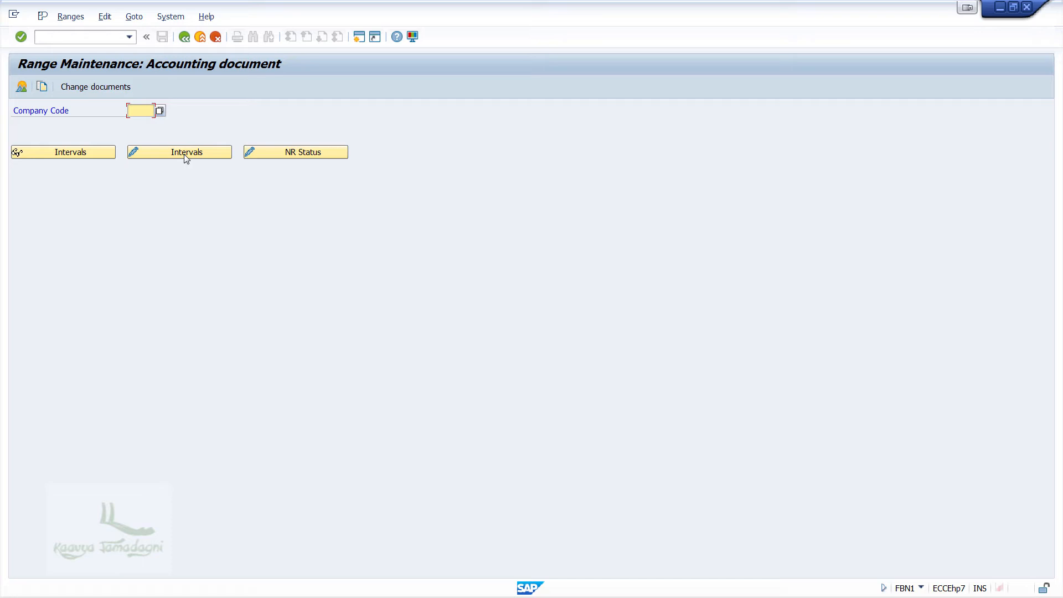
{"action": "type", "text": "ABC"}
{"action": "left_click", "coordinate": [183, 152]}
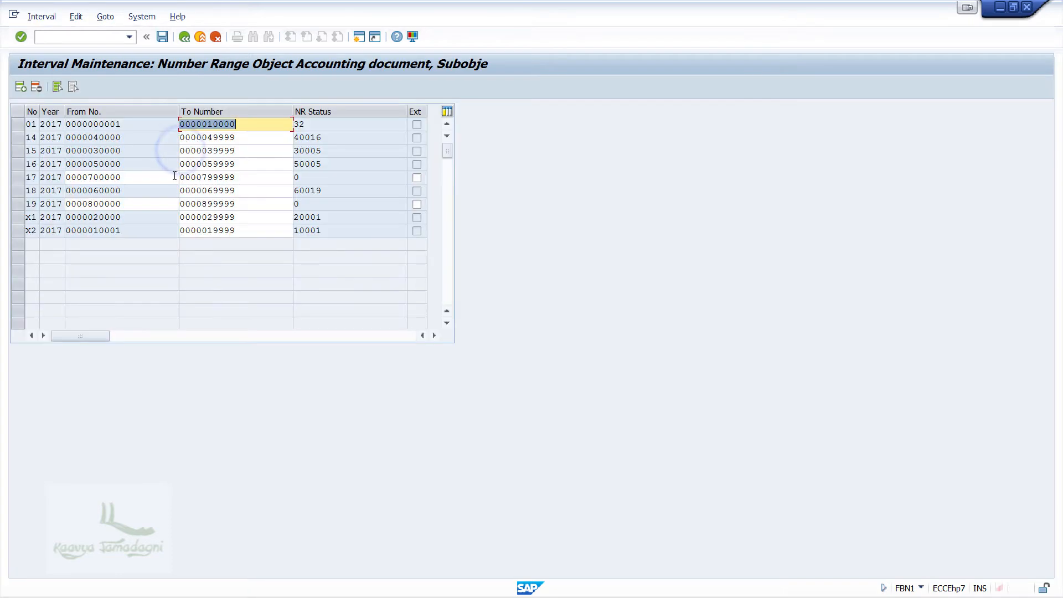
{"action": "left_click", "coordinate": [19, 152]}
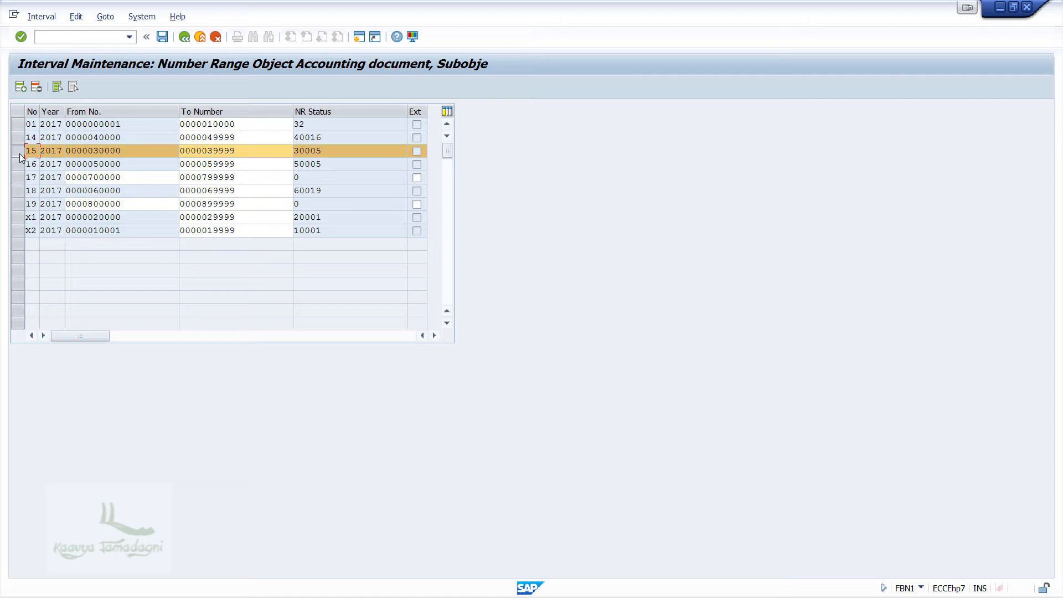
{"action": "left_click", "coordinate": [184, 36]}
{"action": "left_click", "coordinate": [184, 37]}
{"action": "left_click", "coordinate": [184, 36]}
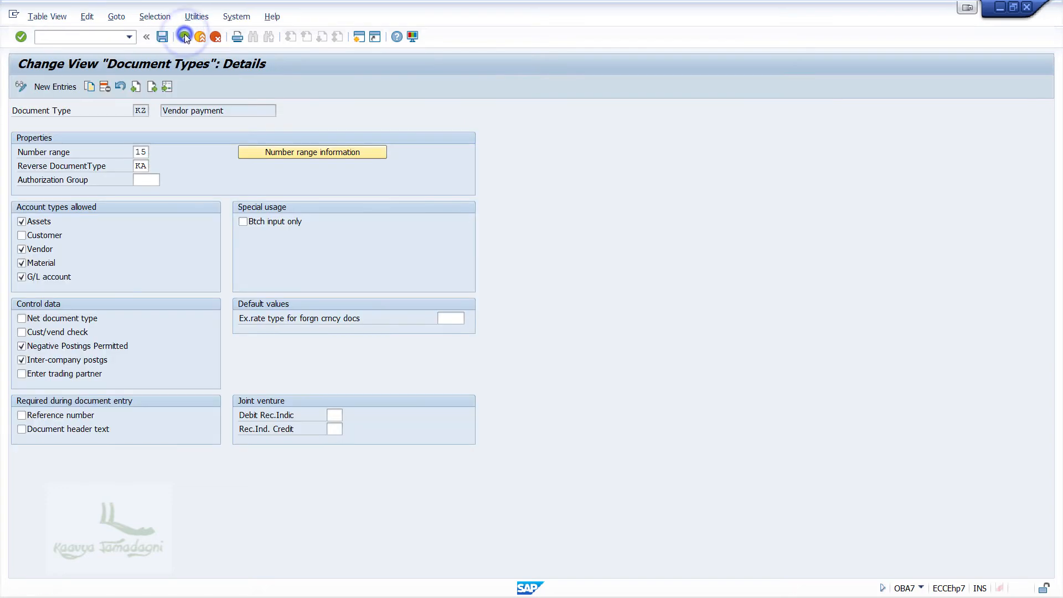
Step: Return to the IMG tree and run Manual Outgoing Payments > Define Tolerances (Vendors)
{"action": "left_click", "coordinate": [184, 36]}
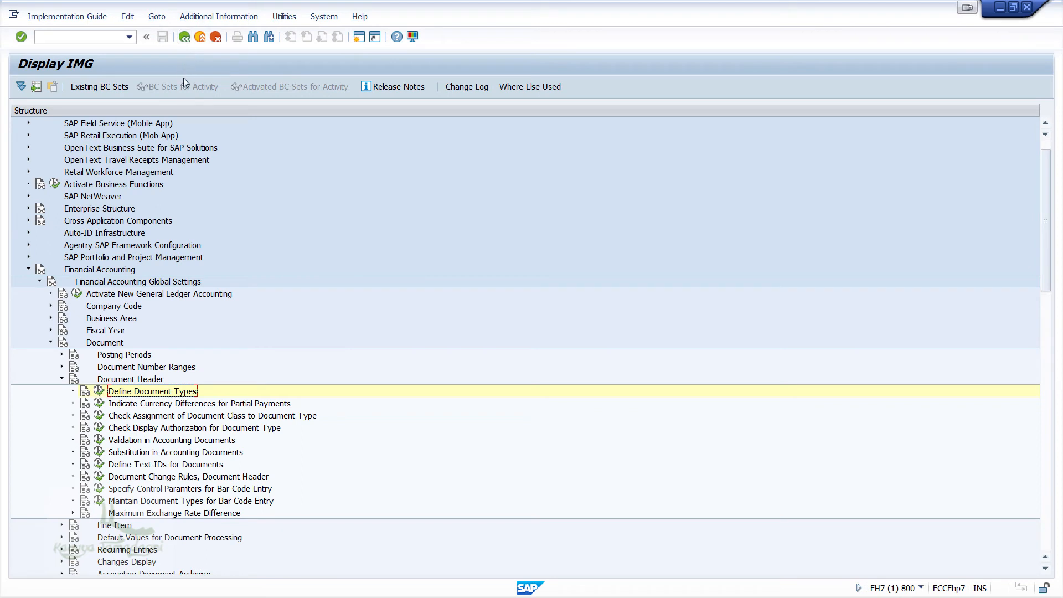
{"action": "left_click", "coordinate": [50, 342]}
{"action": "left_click", "coordinate": [39, 281]}
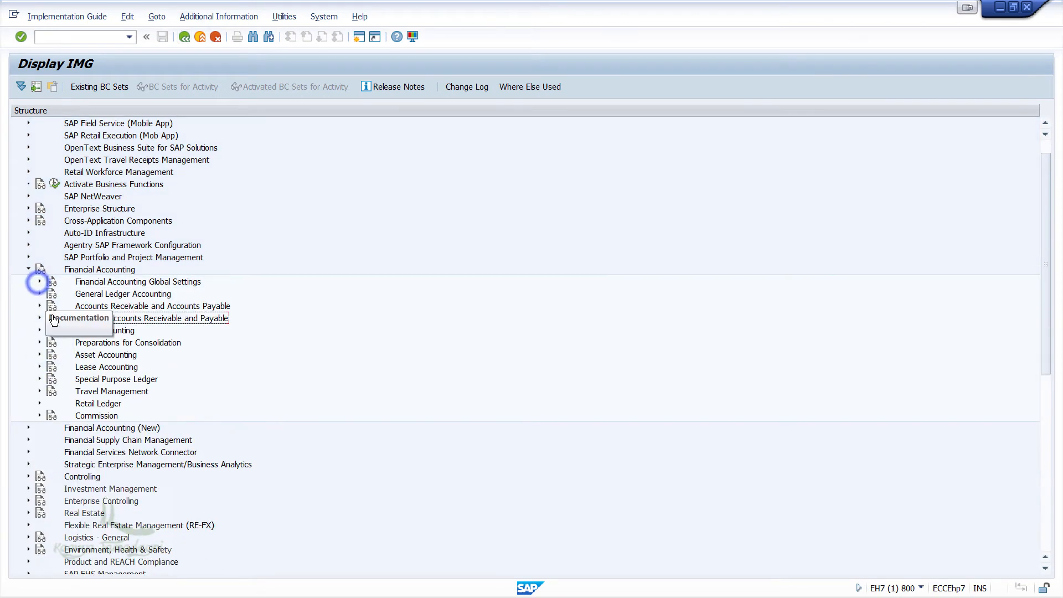
{"action": "left_click", "coordinate": [39, 305]}
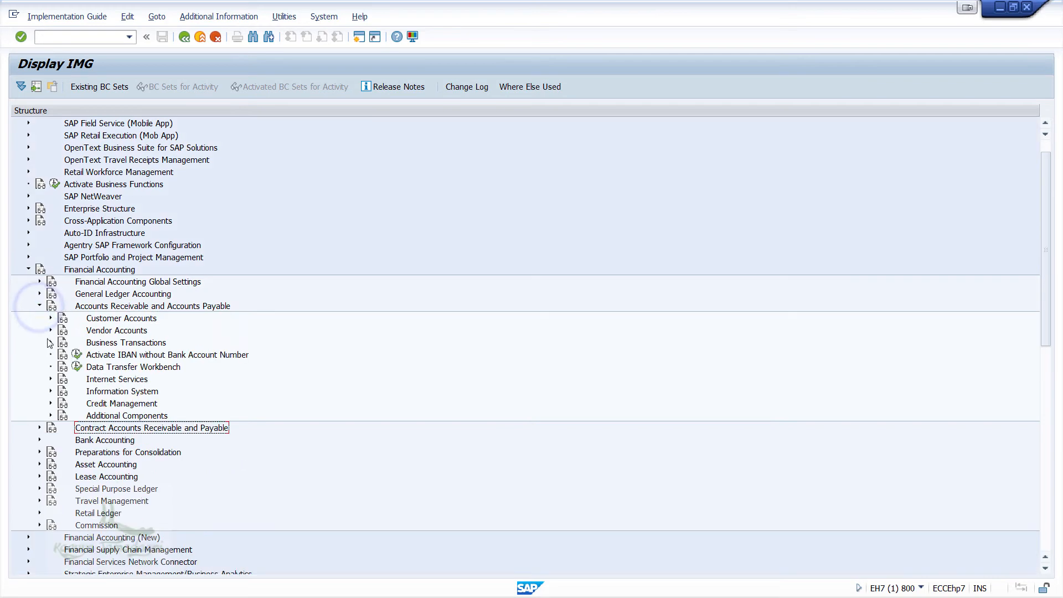
{"action": "left_click", "coordinate": [50, 342]}
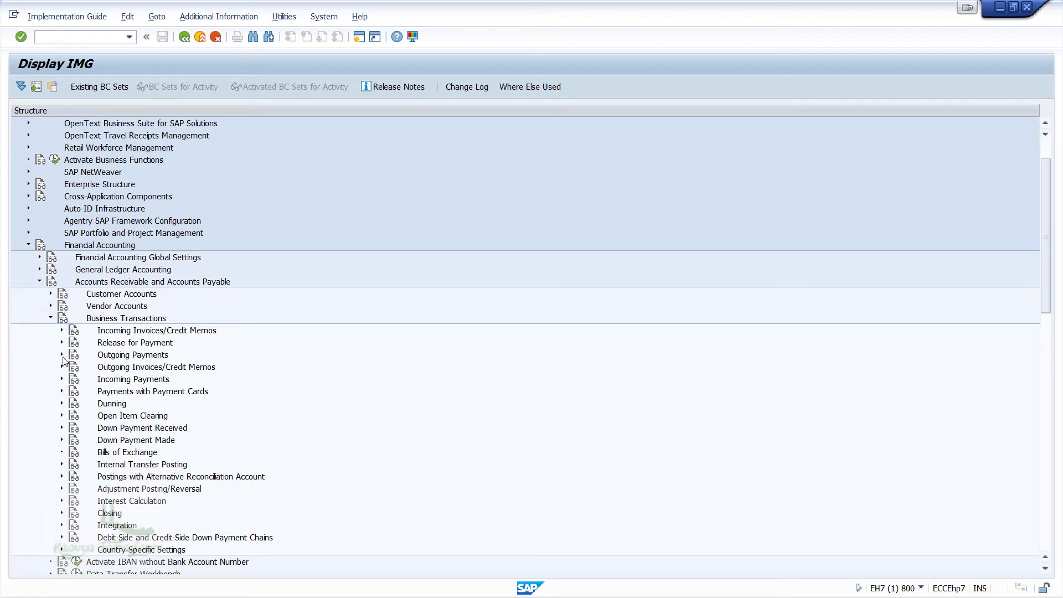
{"action": "left_click", "coordinate": [61, 354]}
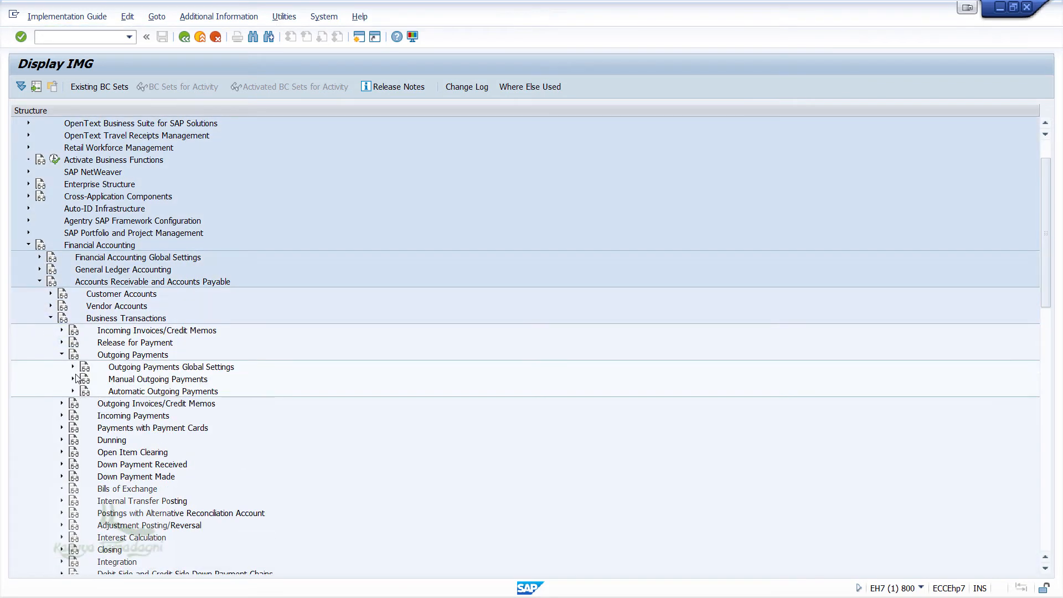
{"action": "left_click", "coordinate": [72, 379]}
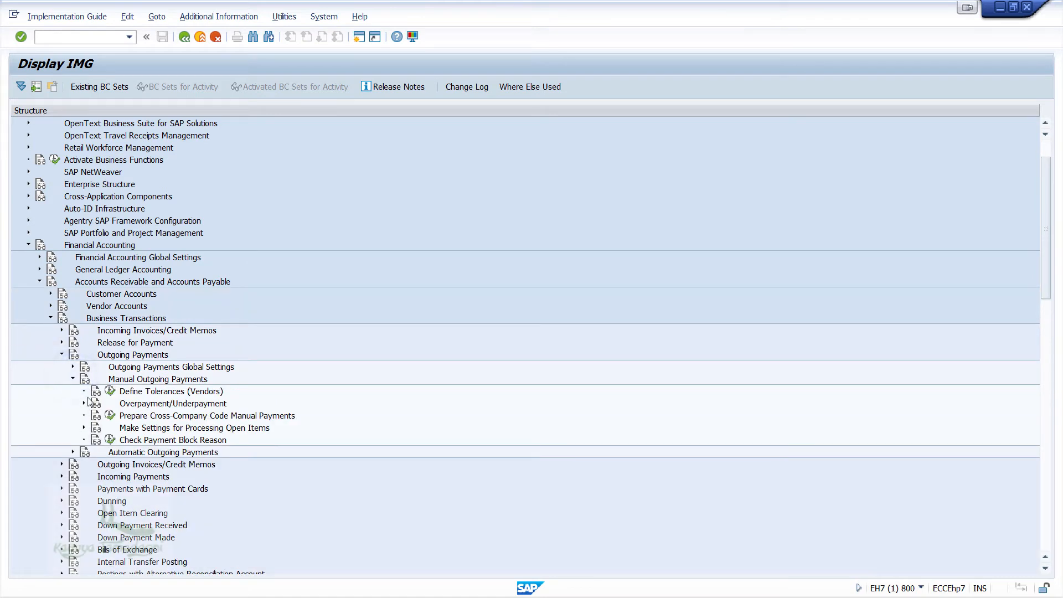
{"action": "left_click", "coordinate": [110, 391]}
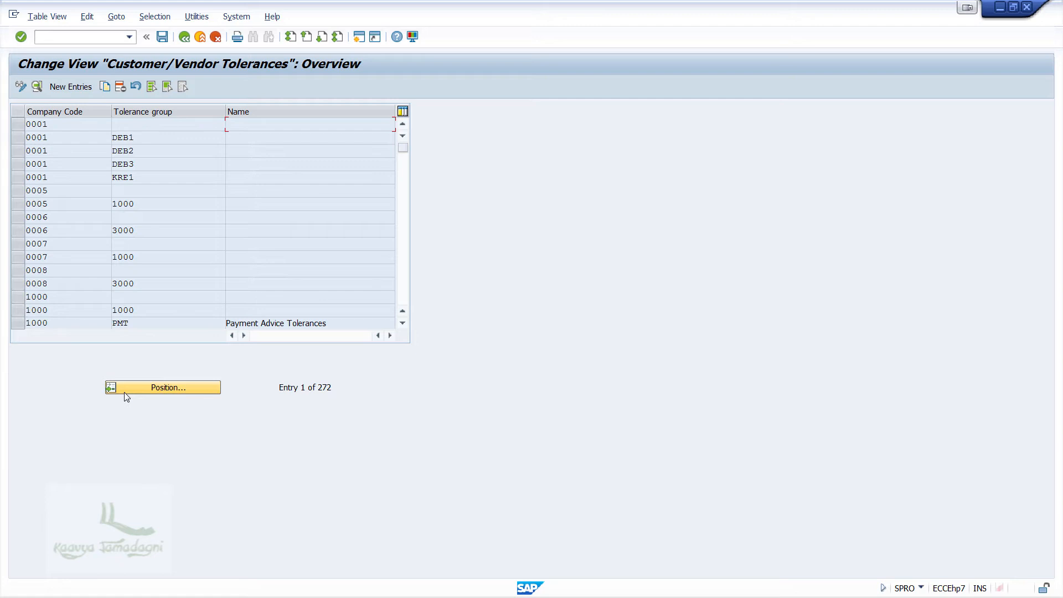
Step: Position the tolerance table on company code ABCC and select its row
{"action": "left_click", "coordinate": [124, 392]}
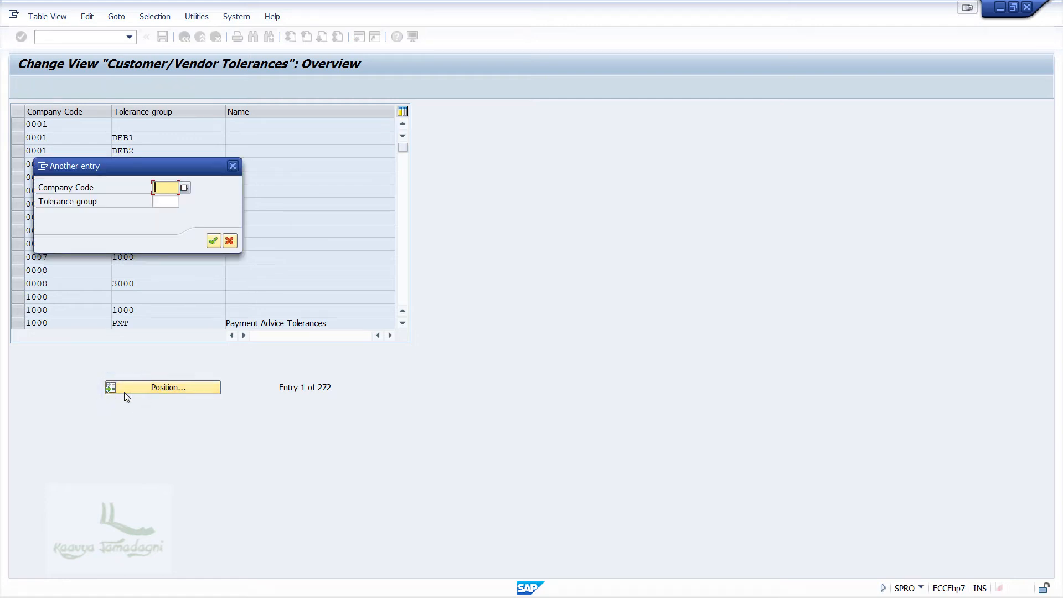
{"action": "type", "text": "ABCC"}
{"action": "key", "text": "Return"}
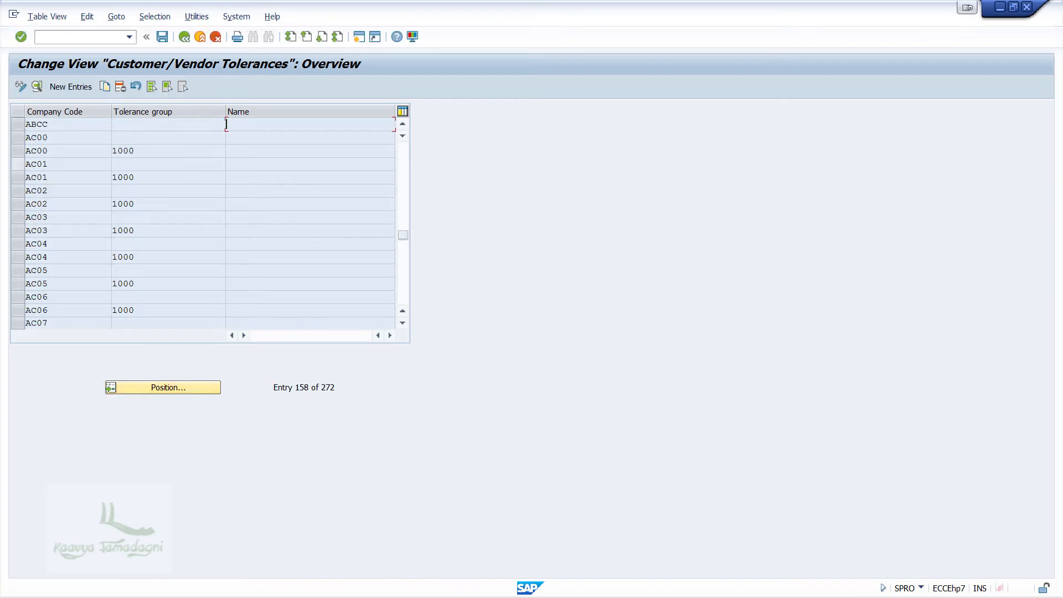
{"action": "left_click", "coordinate": [63, 127]}
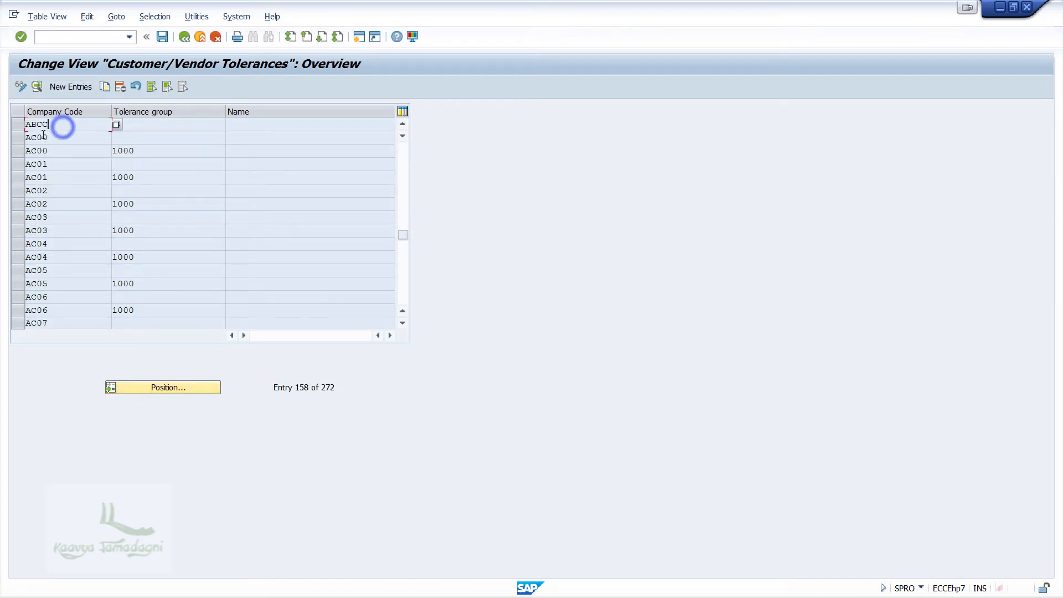
{"action": "left_click", "coordinate": [18, 125]}
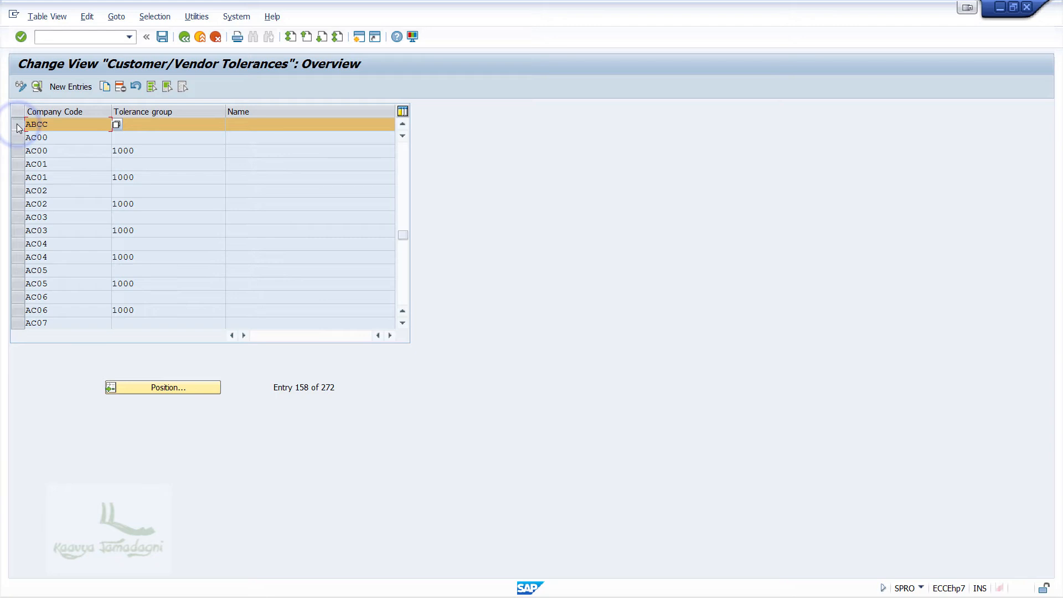
Step: Return to SAP Easy Access with /n and expand the Accounting menu
{"action": "left_click", "coordinate": [67, 38]}
{"action": "type", "text": "/n"}
{"action": "key", "text": "Return"}
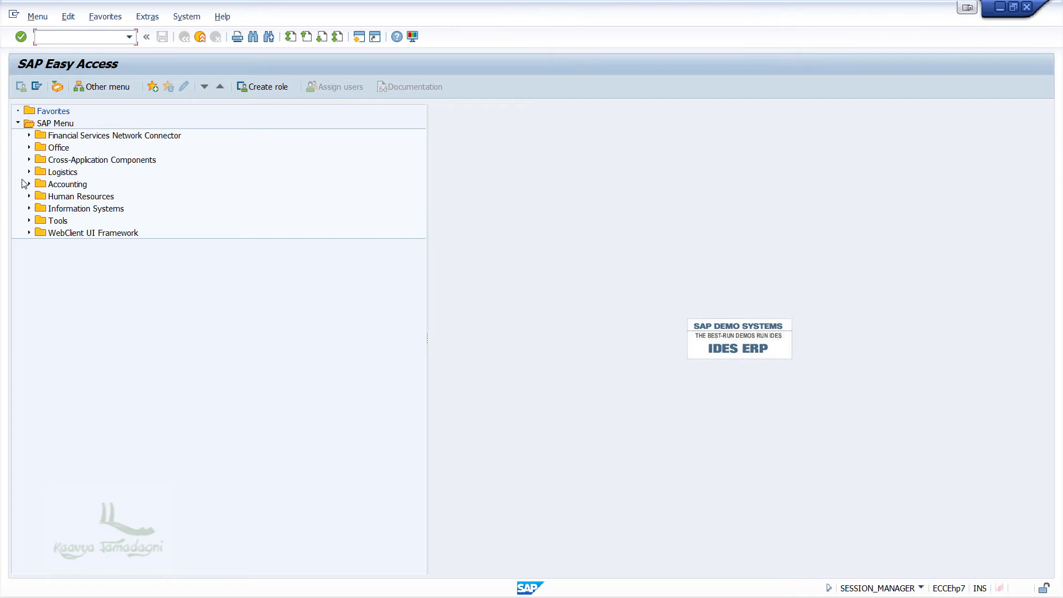
{"action": "left_click", "coordinate": [25, 183]}
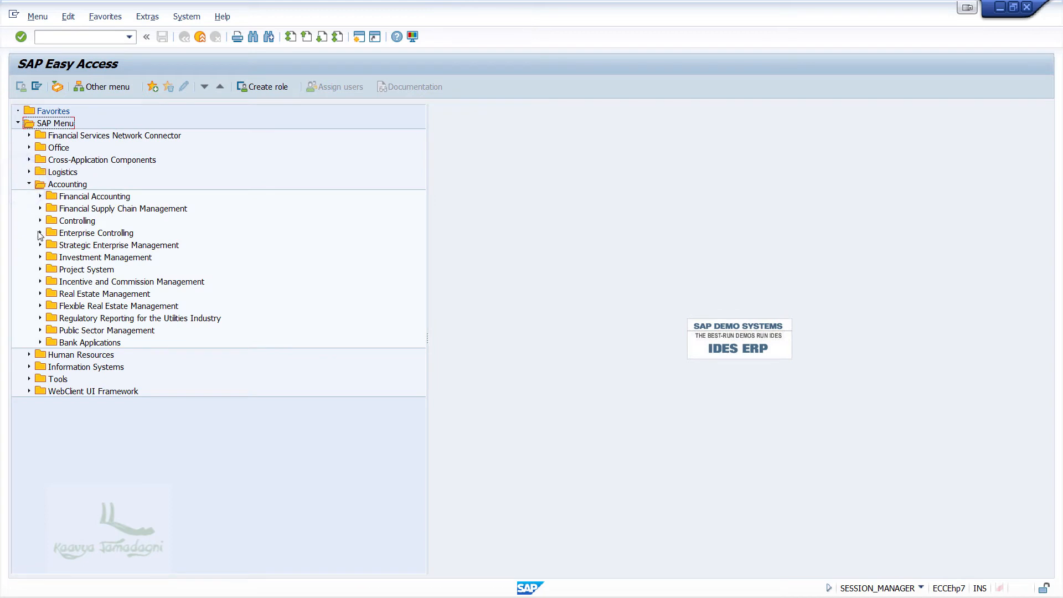
Step: Launch FS00 from Financial Accounting > General Ledger > Master Records > G/L Accounts > Individual Processing
{"action": "left_click", "coordinate": [38, 197]}
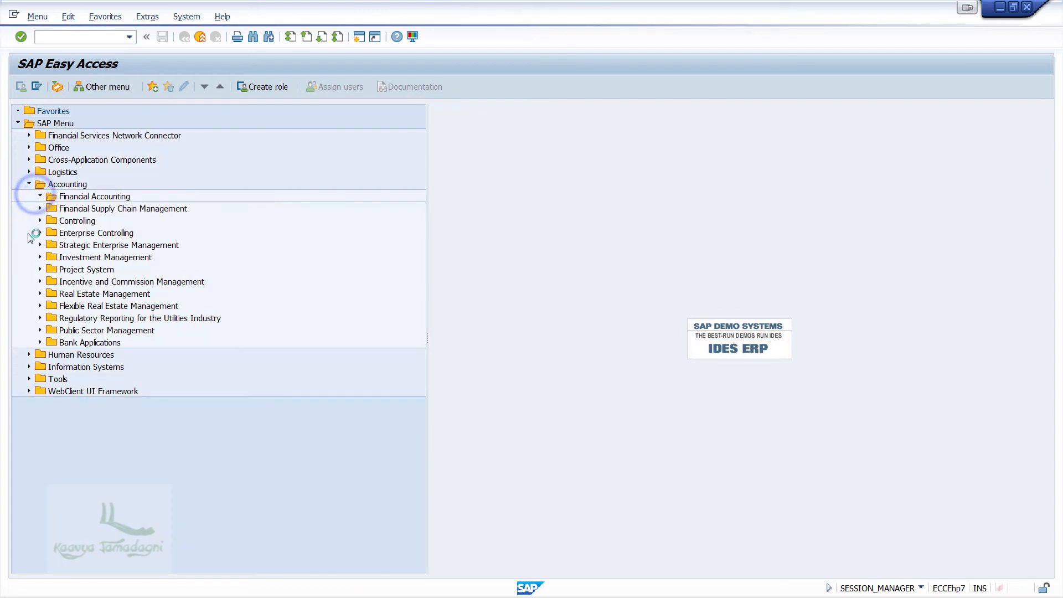
{"action": "left_click", "coordinate": [49, 210]}
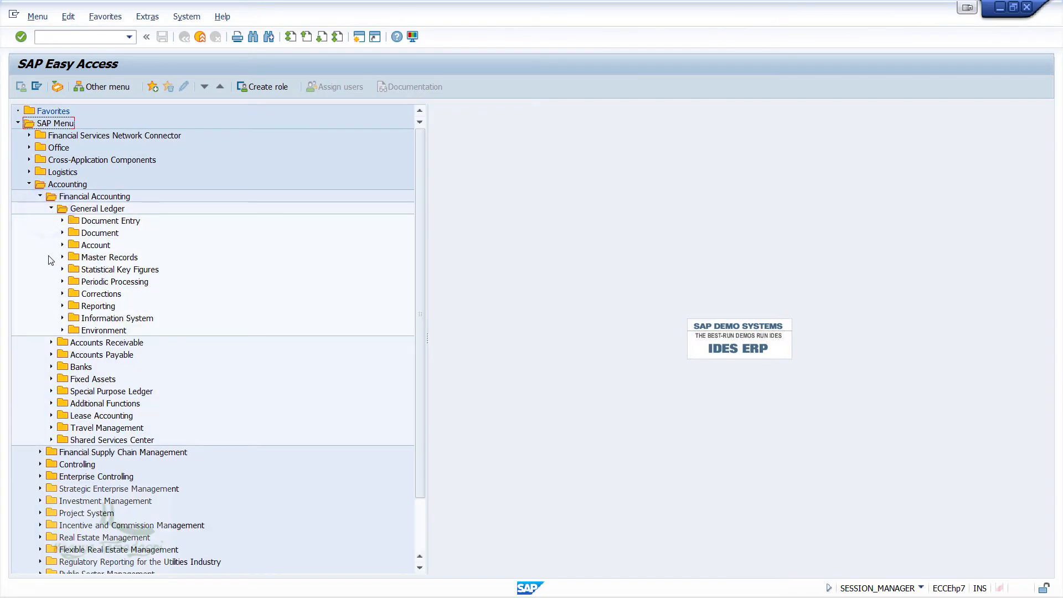
{"action": "left_click", "coordinate": [59, 258]}
{"action": "left_click", "coordinate": [74, 270]}
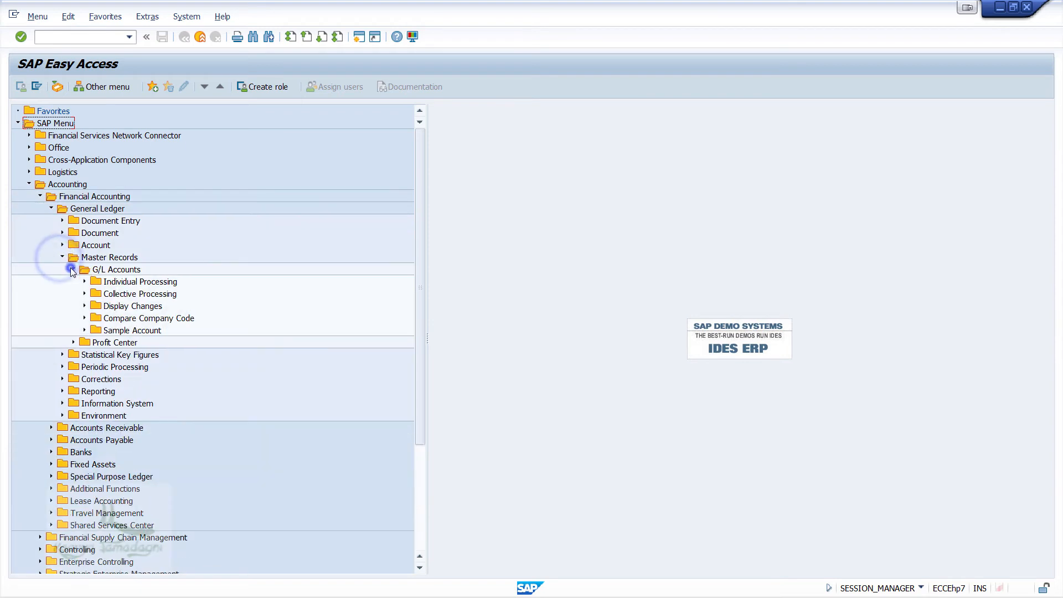
{"action": "left_click", "coordinate": [83, 282]}
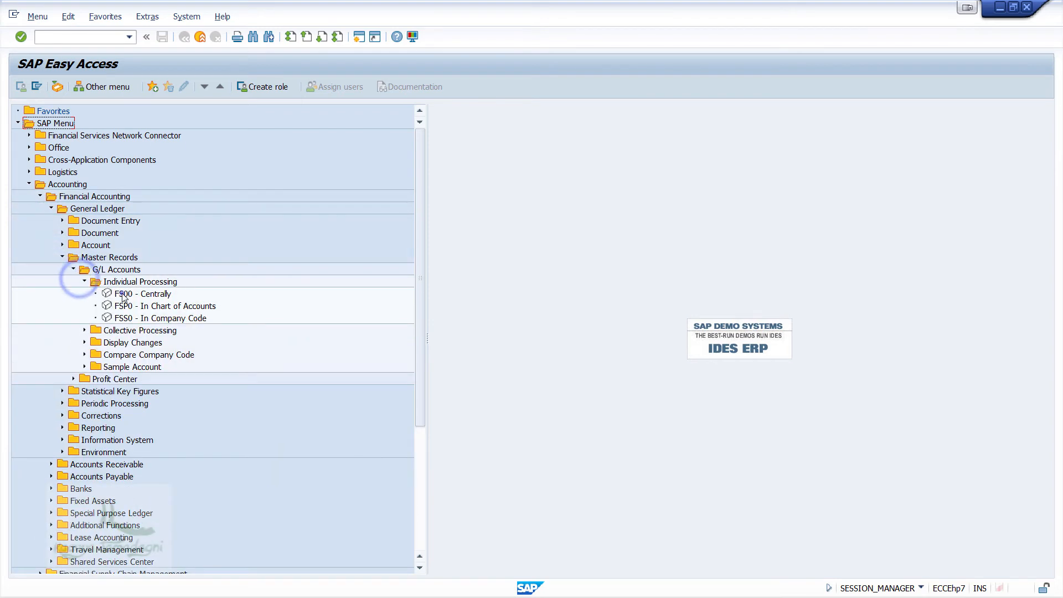
{"action": "double_click", "coordinate": [123, 295]}
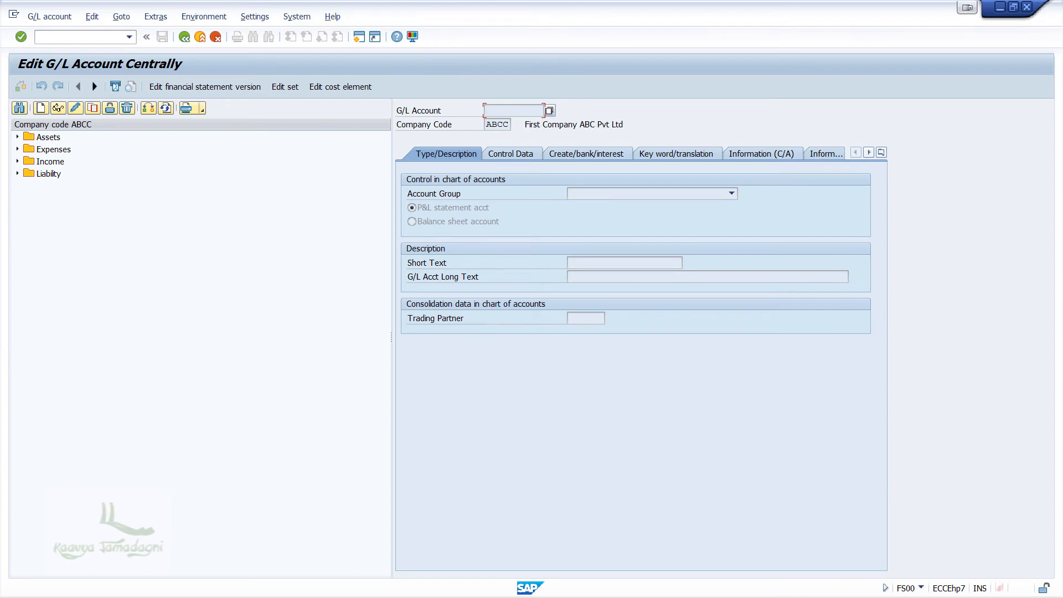
{"action": "key", "text": "alt+Tab"}
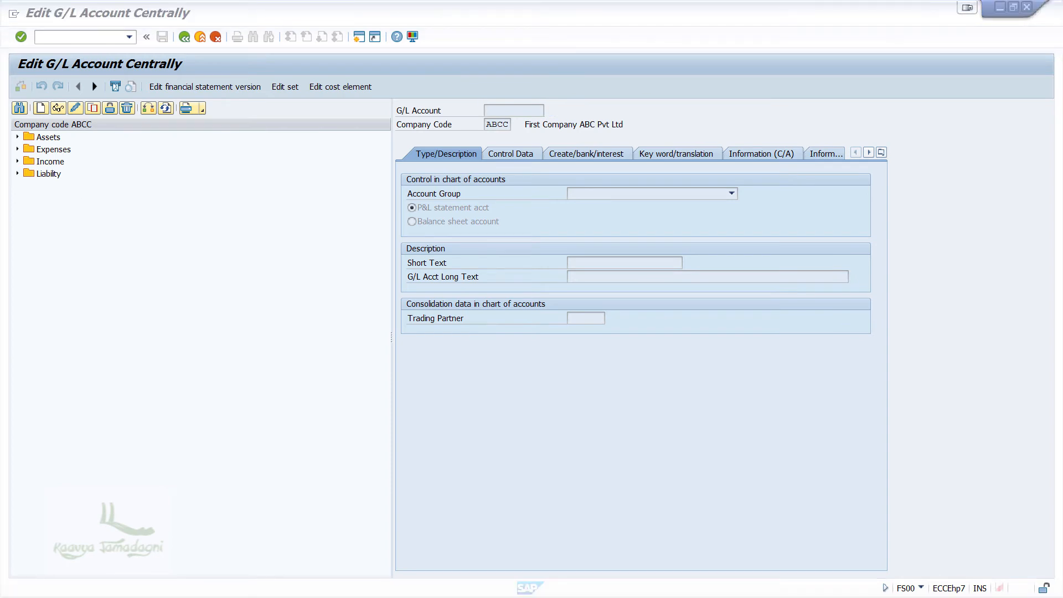
Step: Copy liability account 10002 Cust Advance and begin changing the new number to 10005
{"action": "left_click", "coordinate": [16, 174]}
{"action": "right_click", "coordinate": [72, 211]}
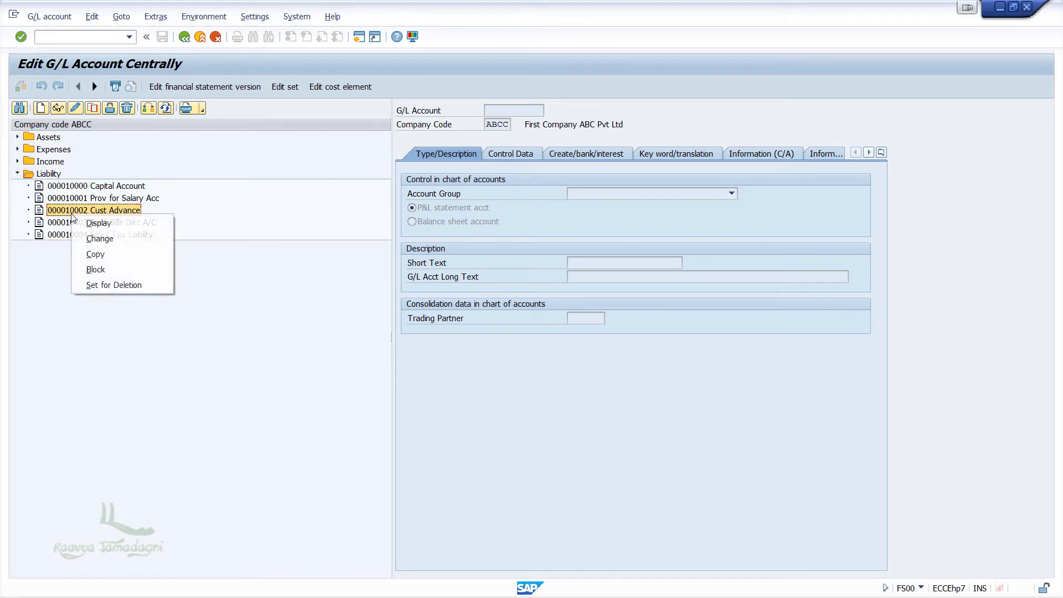
{"action": "left_click", "coordinate": [164, 256]}
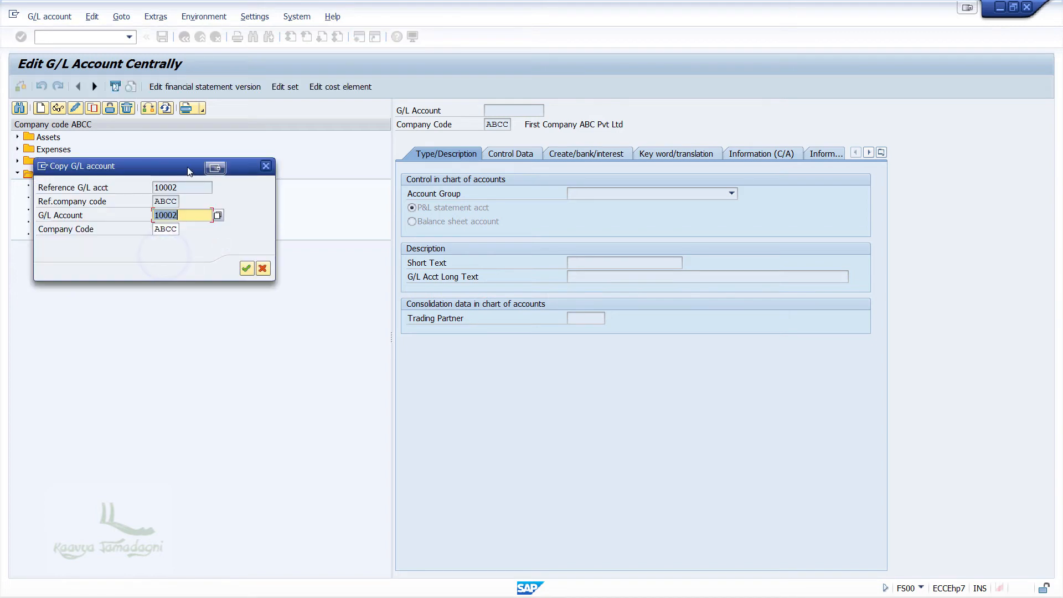
{"action": "left_click", "coordinate": [375, 271]}
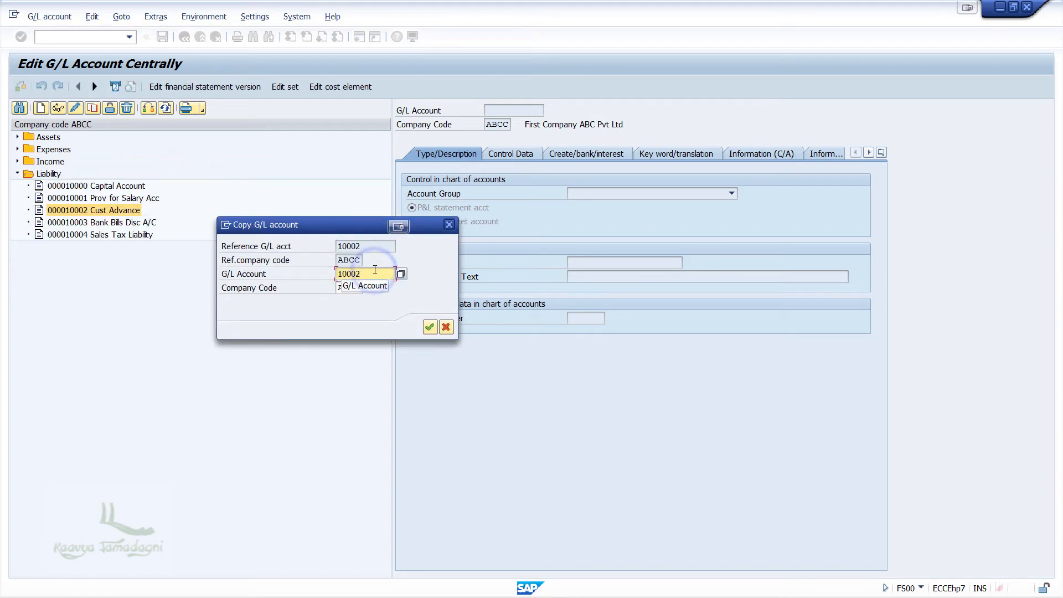
{"action": "key", "text": "BackSpace"}
Step: Create account 10005 with short text 'A/C Payable Recon' and long text 'Accounts Payable Reconcillation Account'
{"action": "type", "text": "5"}
{"action": "key", "text": "Return"}
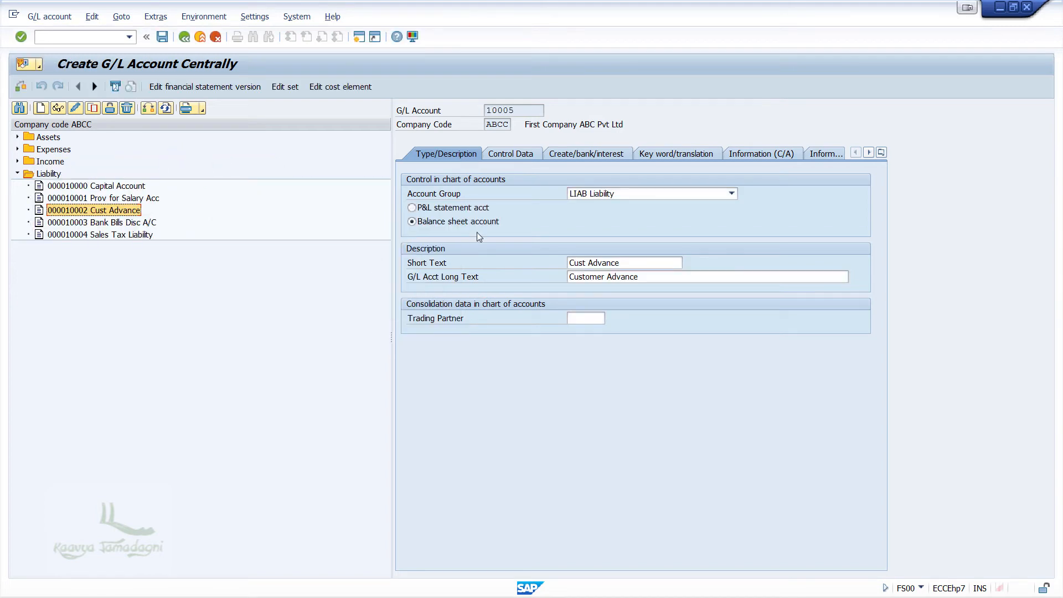
{"action": "triple_click", "coordinate": [632, 260]}
{"action": "type", "text": "A/C Payable Recon"}
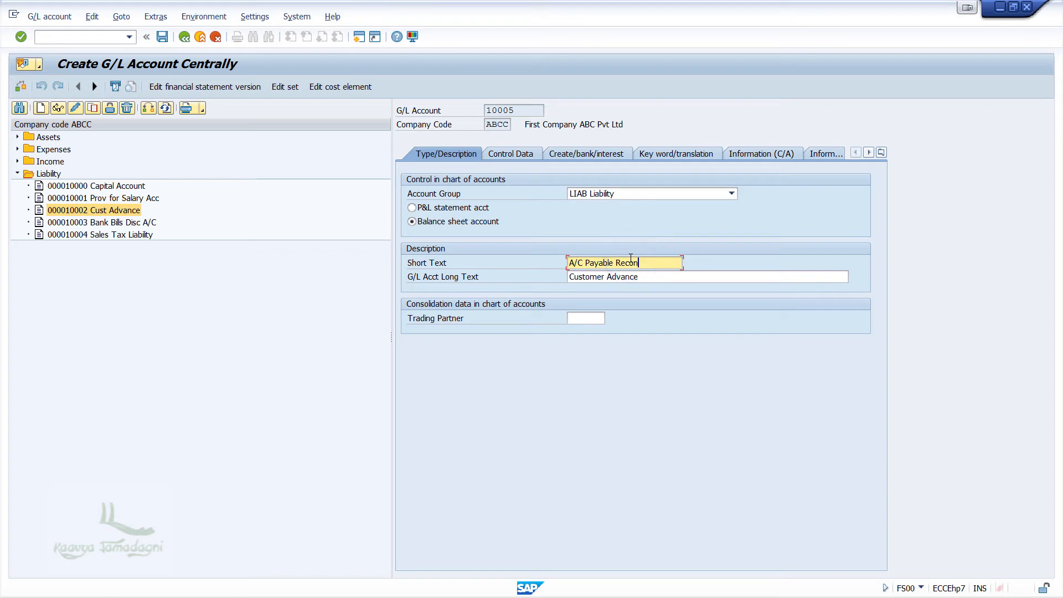
{"action": "key", "text": "Tab"}
{"action": "type", "text": "Accounts Payable Reconcillation Account"}
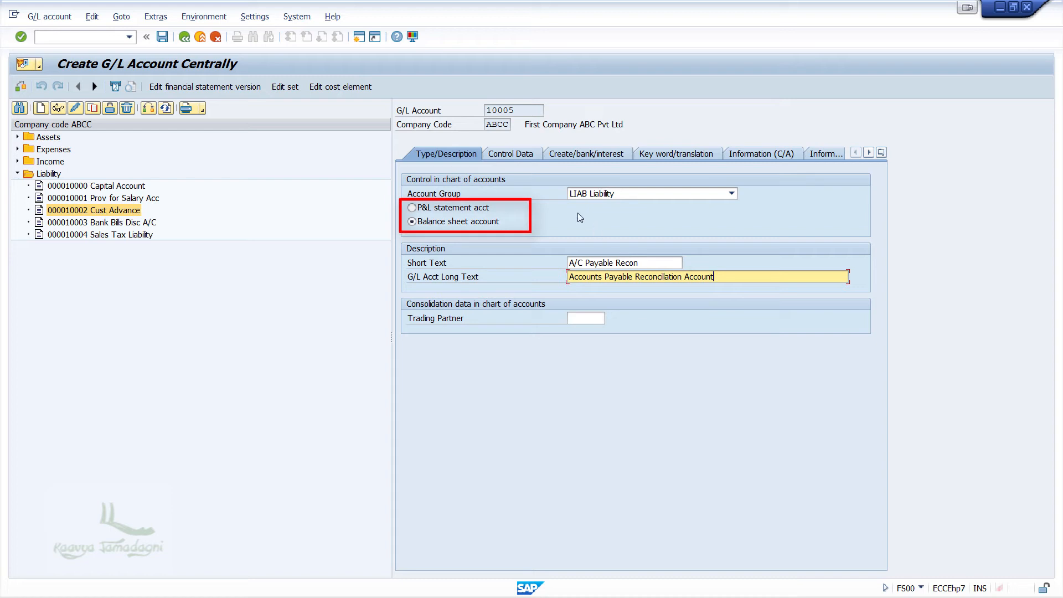
{"action": "left_click", "coordinate": [512, 155]}
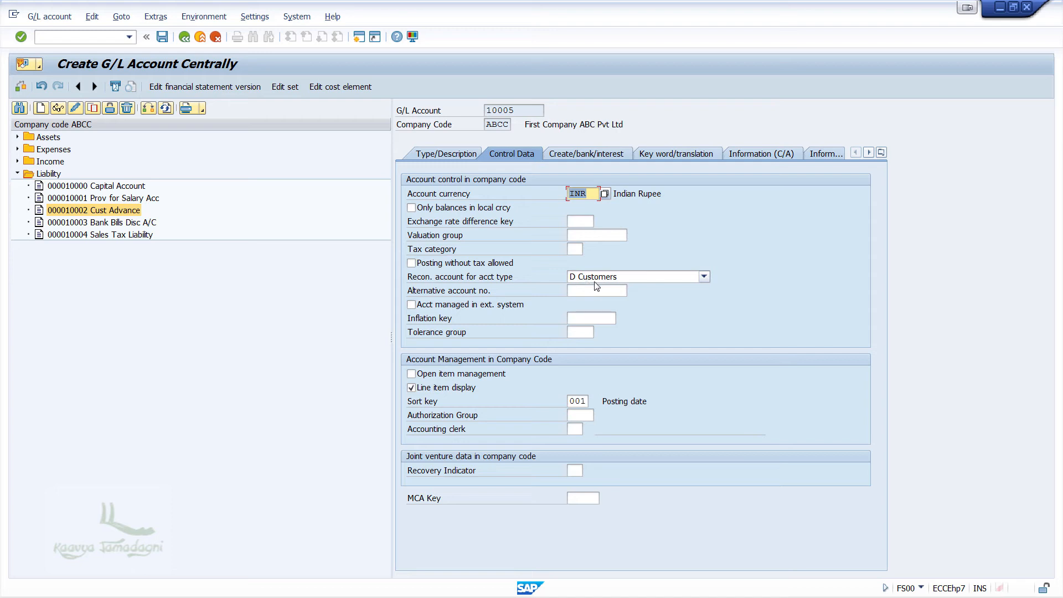
Step: Make 10005 a reconciliation account for Vendors, review document creation settings, and save it
{"action": "left_click", "coordinate": [675, 276]}
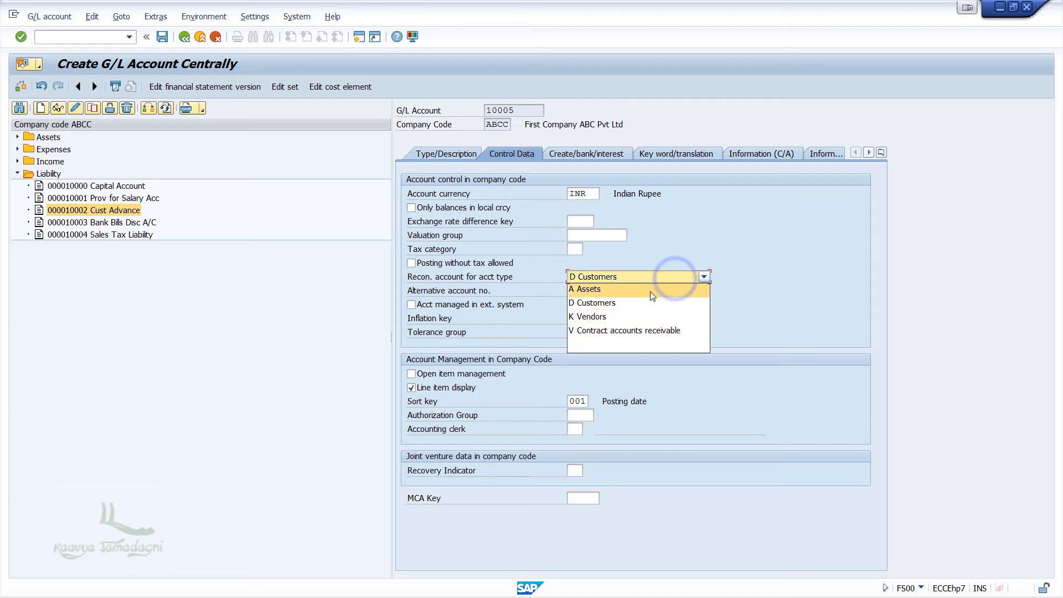
{"action": "left_click", "coordinate": [612, 317]}
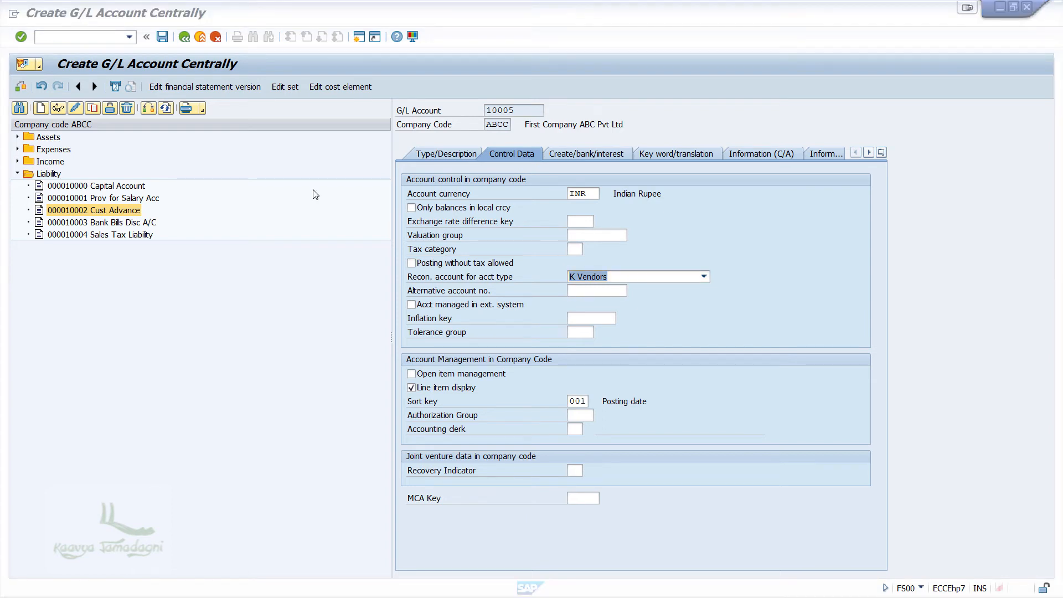
{"action": "left_click", "coordinate": [597, 155]}
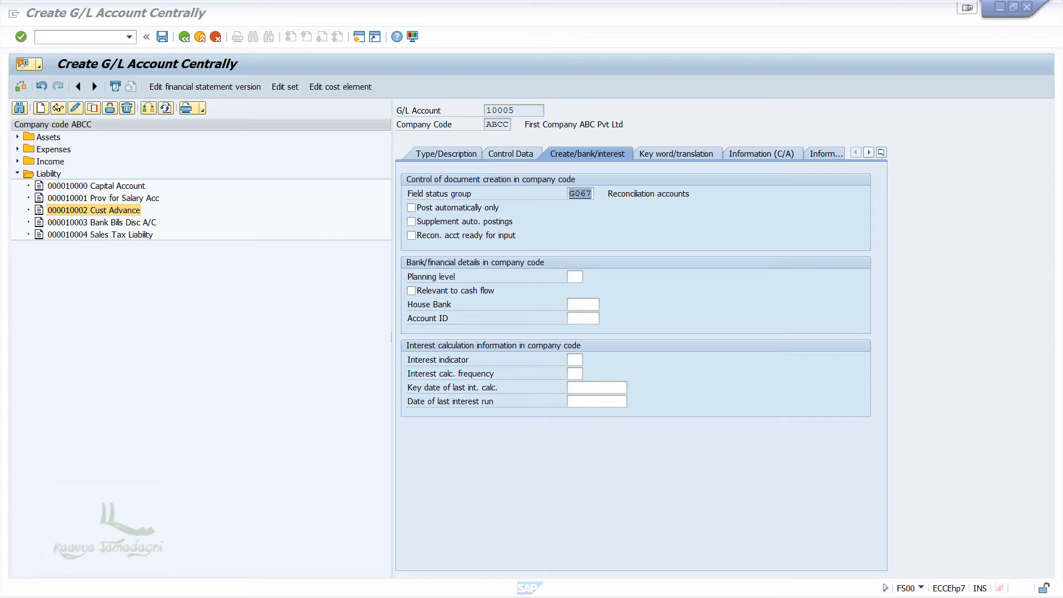
{"action": "left_click", "coordinate": [162, 37]}
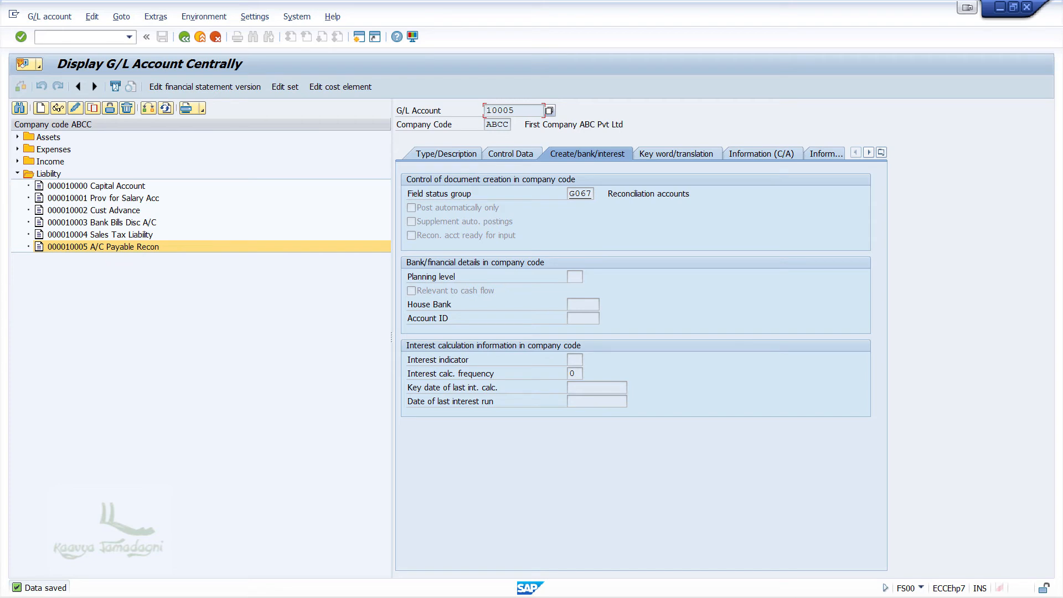
Step: Copy expense account 30004 Customer Discount into new account 30006
{"action": "key", "text": "alt+Tab"}
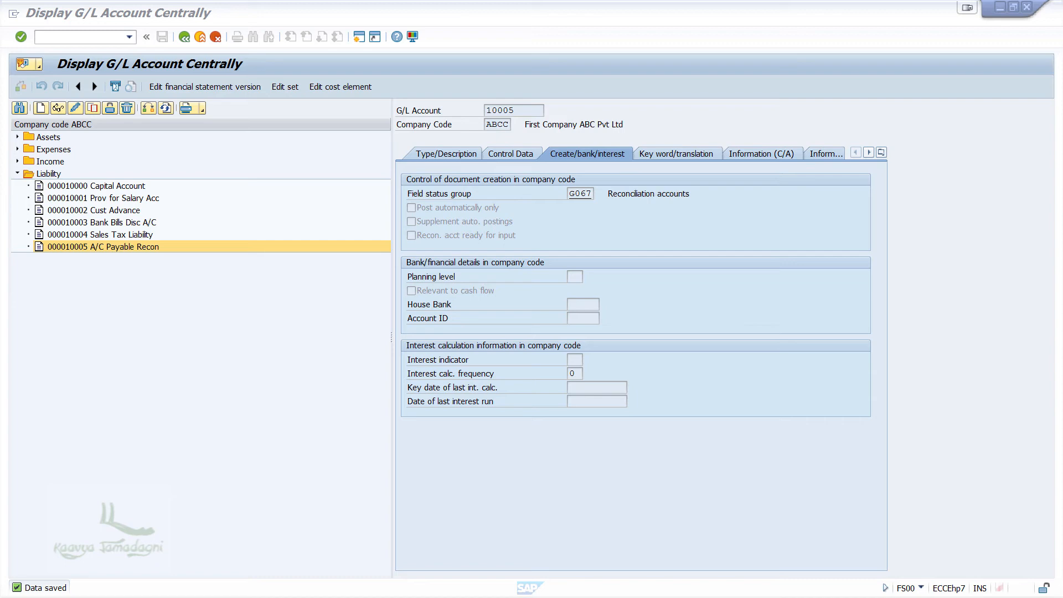
{"action": "left_click", "coordinate": [17, 149]}
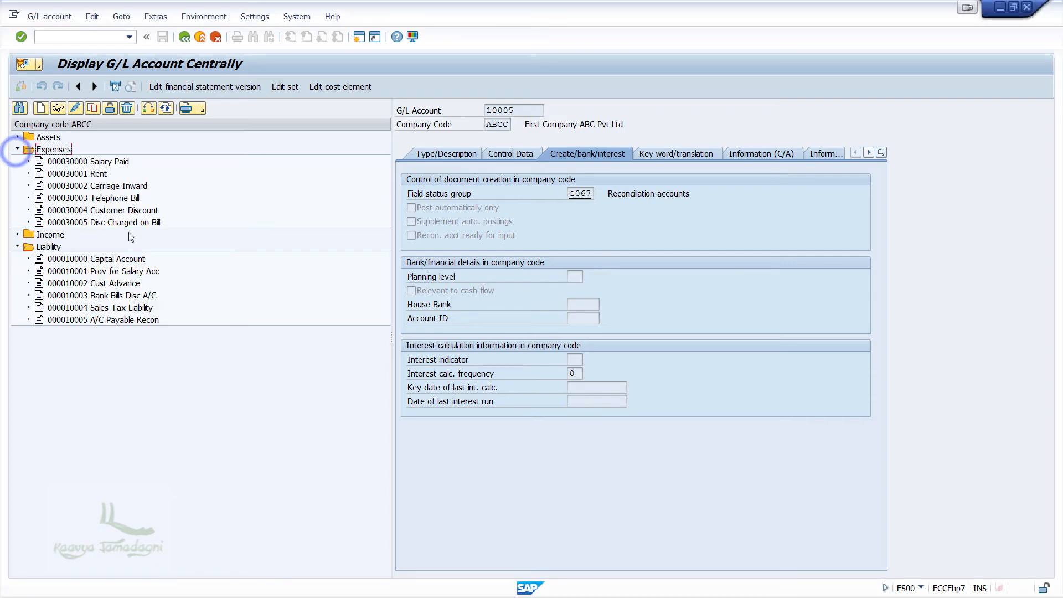
{"action": "left_click", "coordinate": [129, 212]}
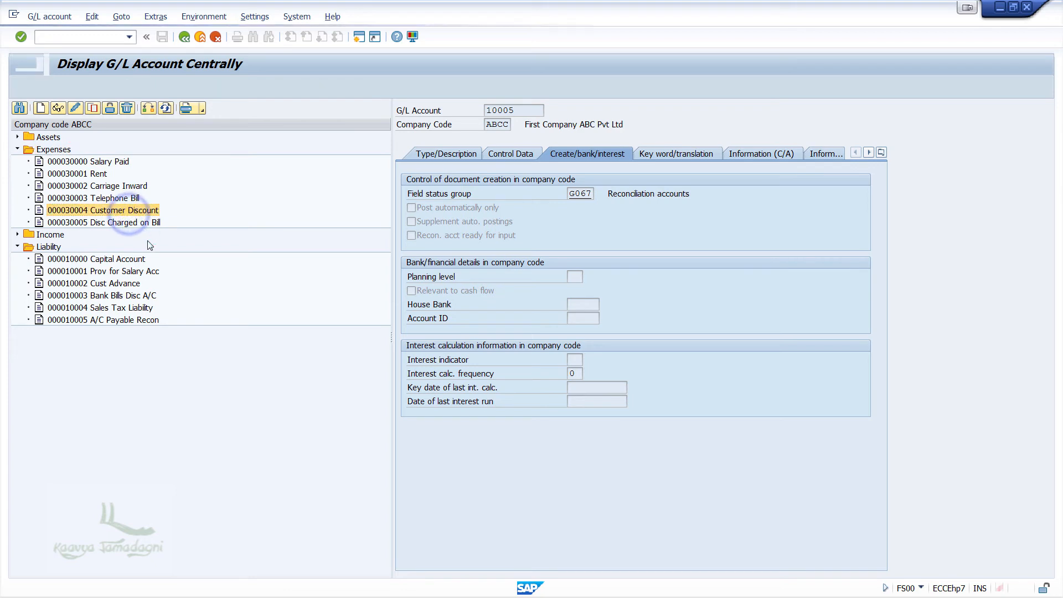
{"action": "right_click", "coordinate": [145, 212]}
{"action": "left_click", "coordinate": [153, 253]}
{"action": "left_click", "coordinate": [192, 218]}
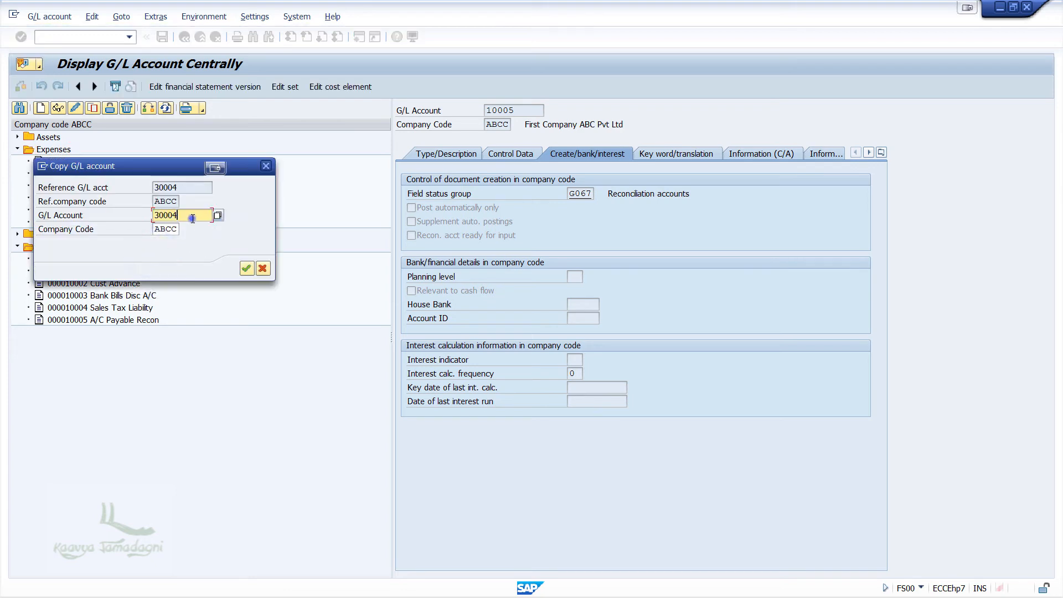
{"action": "key", "text": "BackSpace"}
{"action": "type", "text": "6"}
{"action": "key", "text": "Return"}
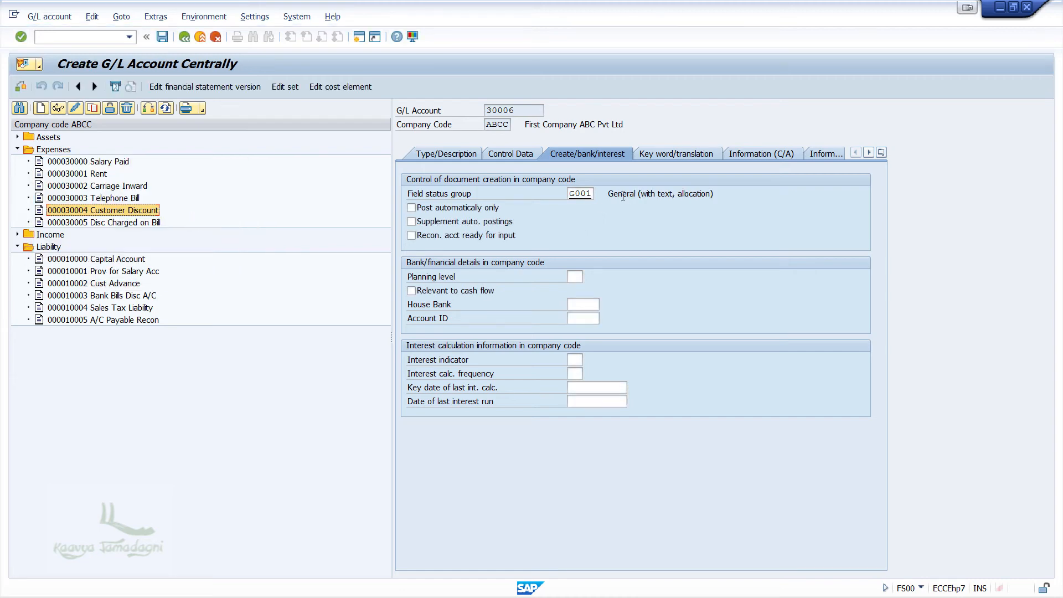
{"action": "left_click", "coordinate": [436, 154]}
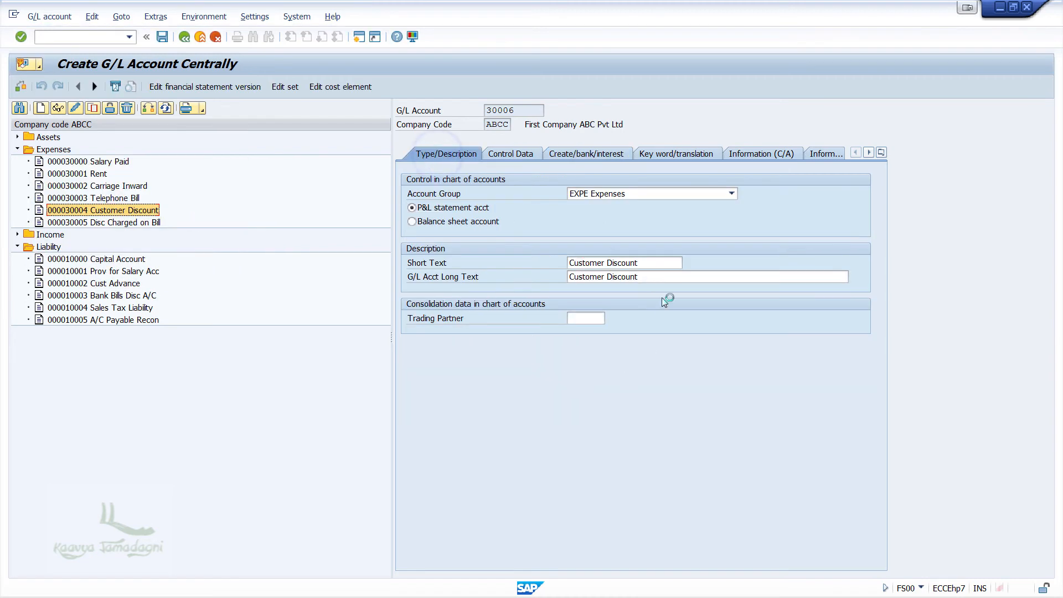
Step: Title account 30006 'Credit Purchase' in short and long text, review its tabs, and save
{"action": "left_click", "coordinate": [640, 264]}
{"action": "triple_click", "coordinate": [639, 264]}
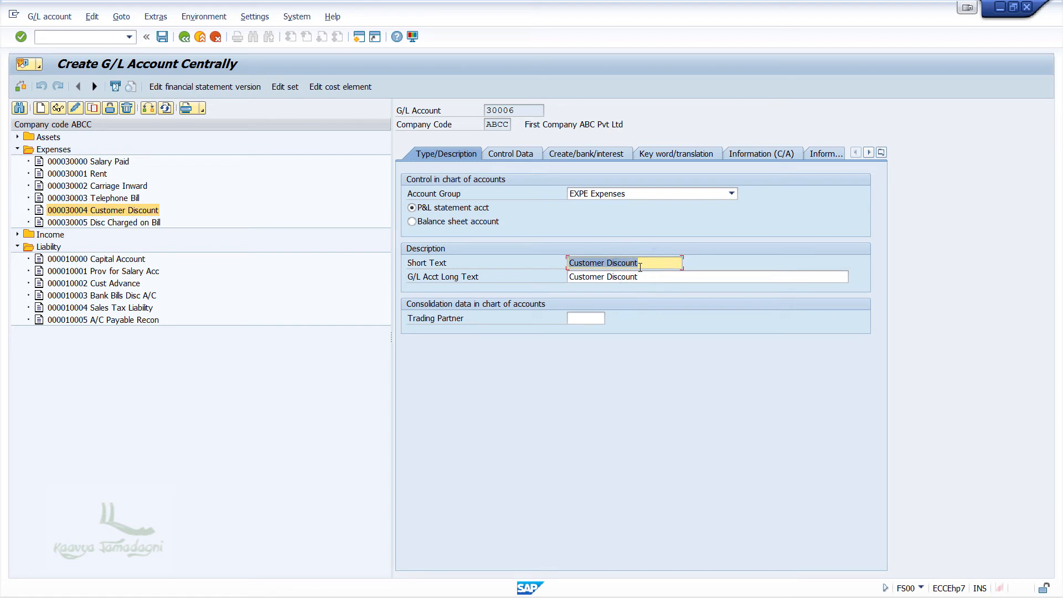
{"action": "type", "text": "Credit P"}
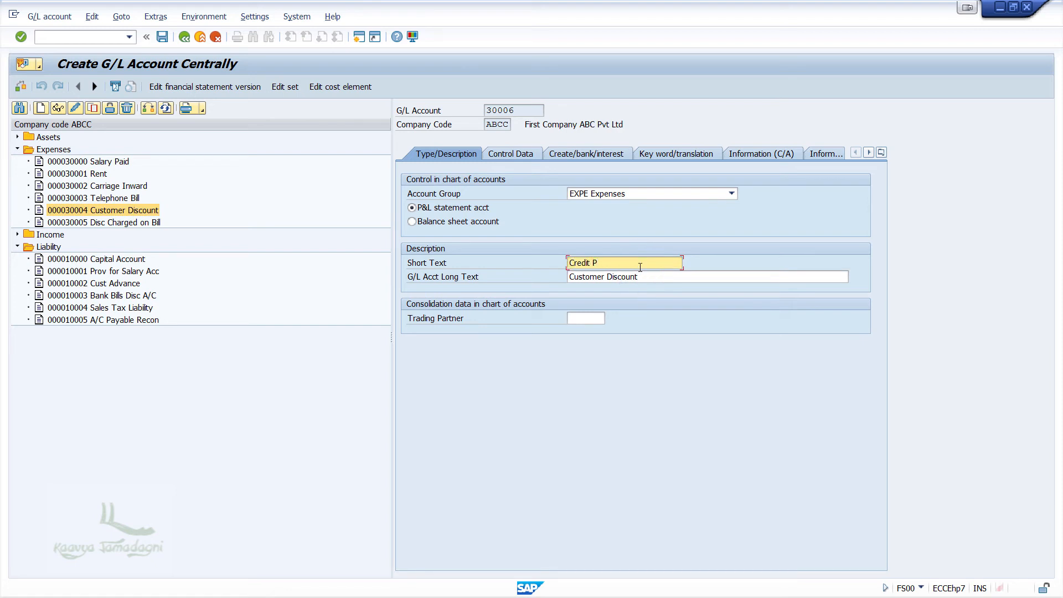
{"action": "type", "text": "urchase"}
{"action": "key", "text": "Tab"}
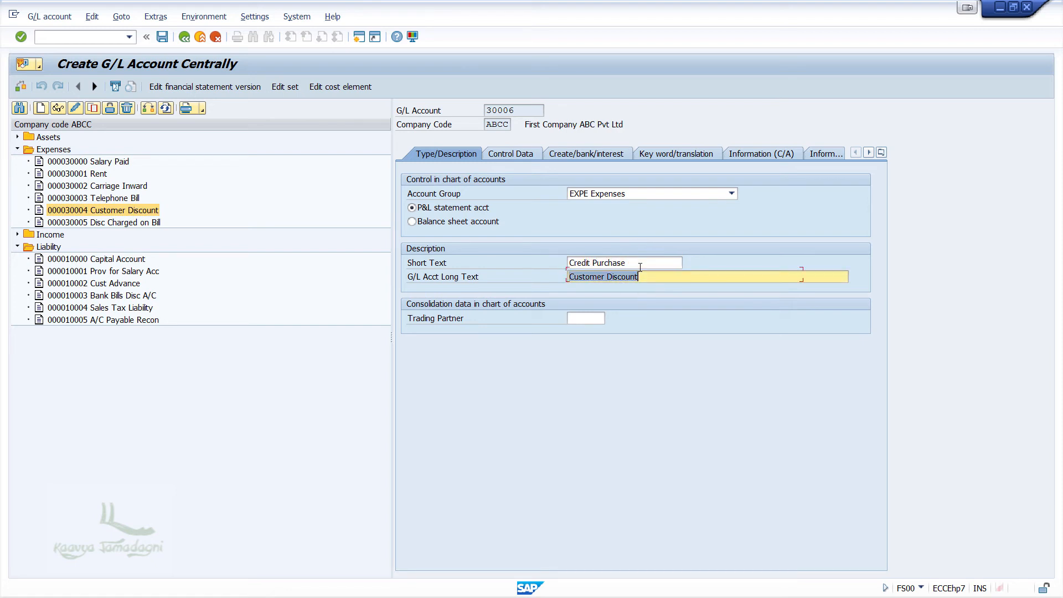
{"action": "type", "text": "Credit Purchase"}
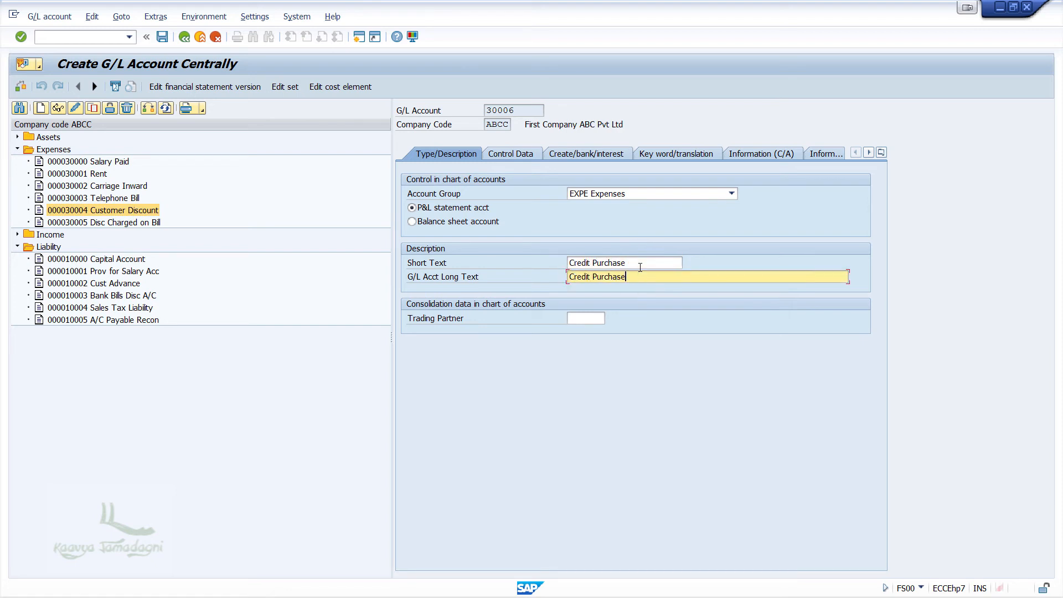
{"action": "left_click", "coordinate": [520, 153]}
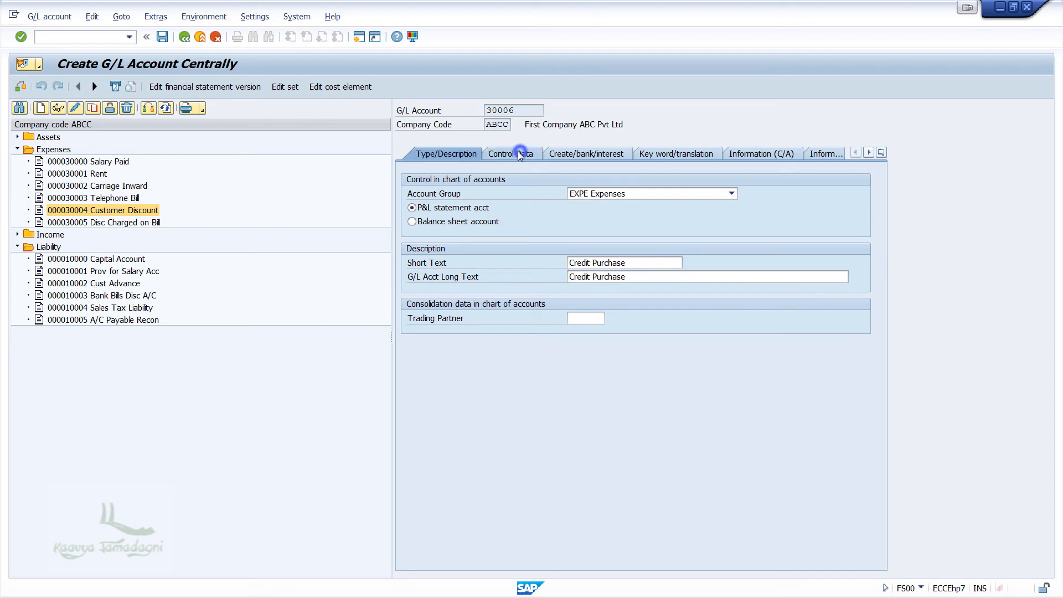
{"action": "left_click", "coordinate": [596, 153]}
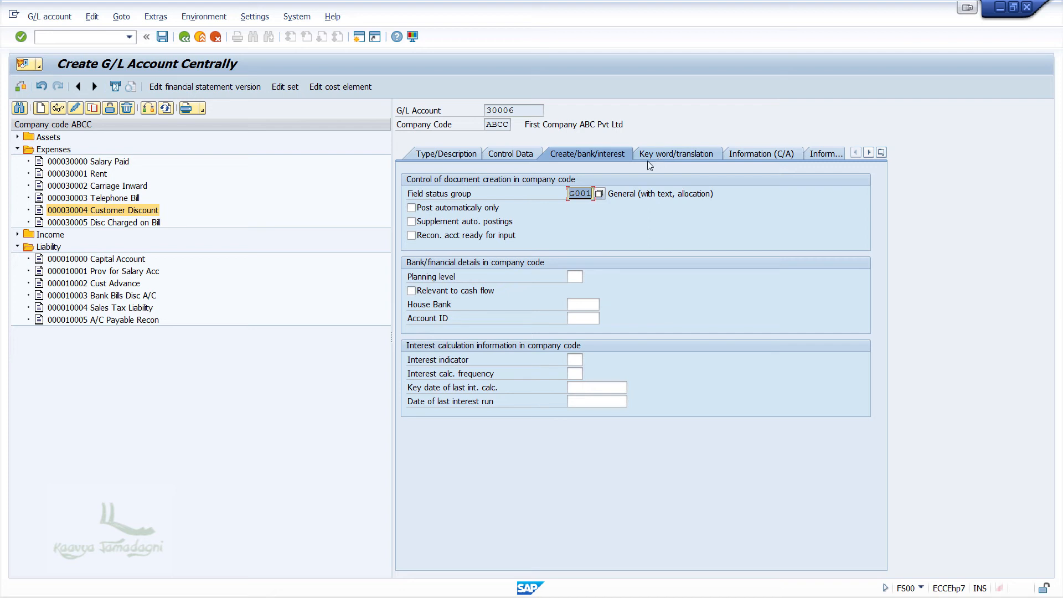
{"action": "key", "text": "ctrl+s"}
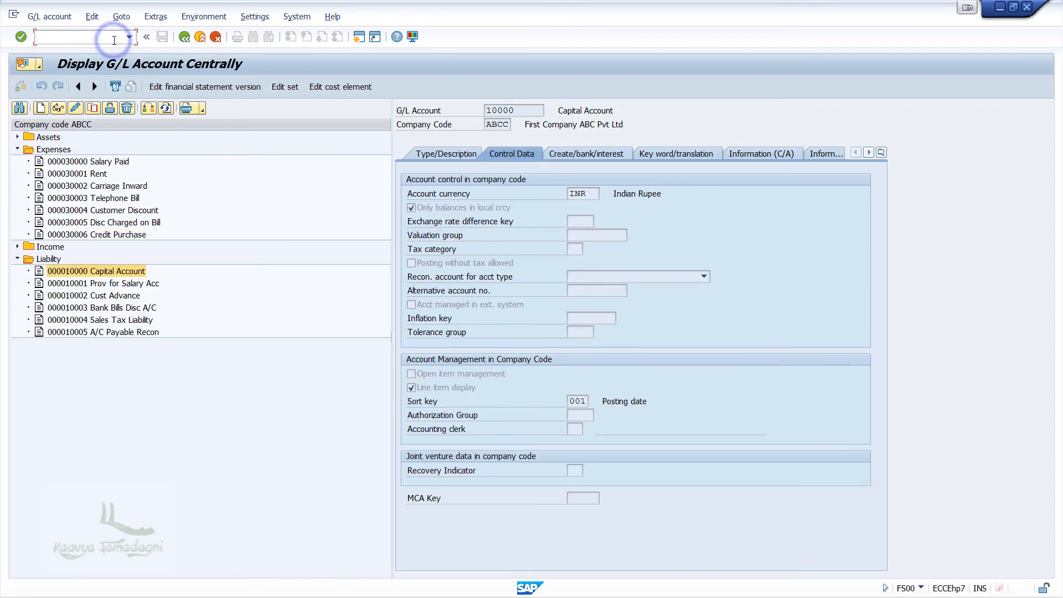
Step: Exit FS00 and launch FK01 from Accounts Payable > Master Records
{"action": "left_click", "coordinate": [114, 38]}
{"action": "key", "text": "F3"}
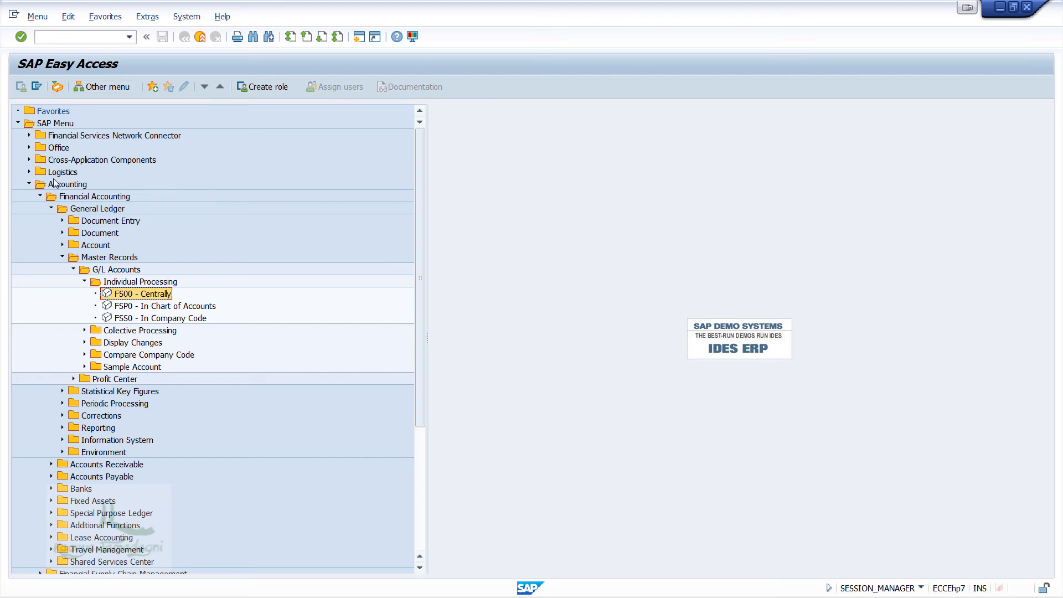
{"action": "left_click", "coordinate": [51, 209]}
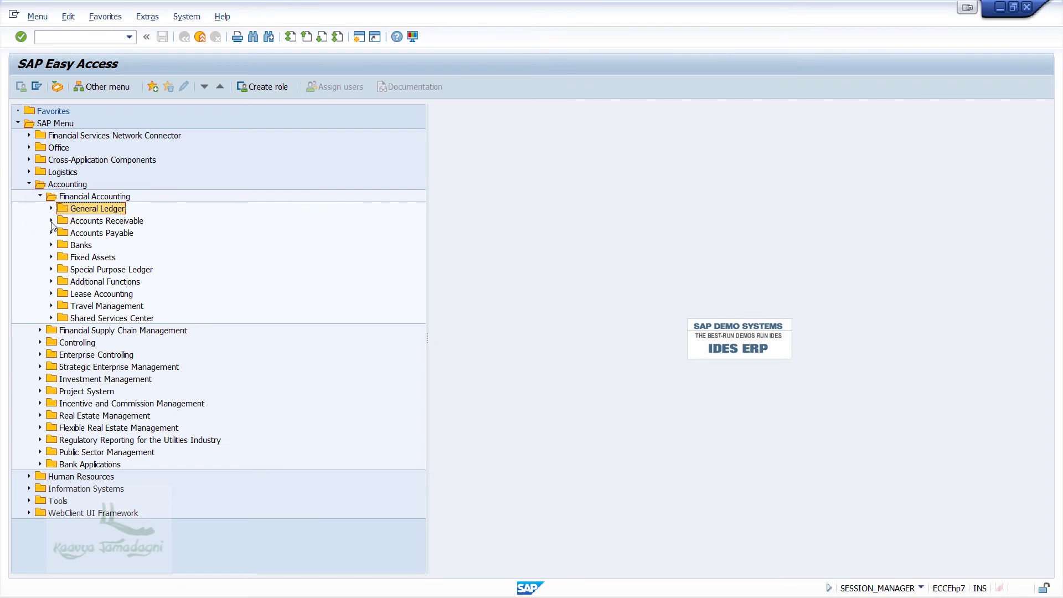
{"action": "left_click", "coordinate": [51, 232]}
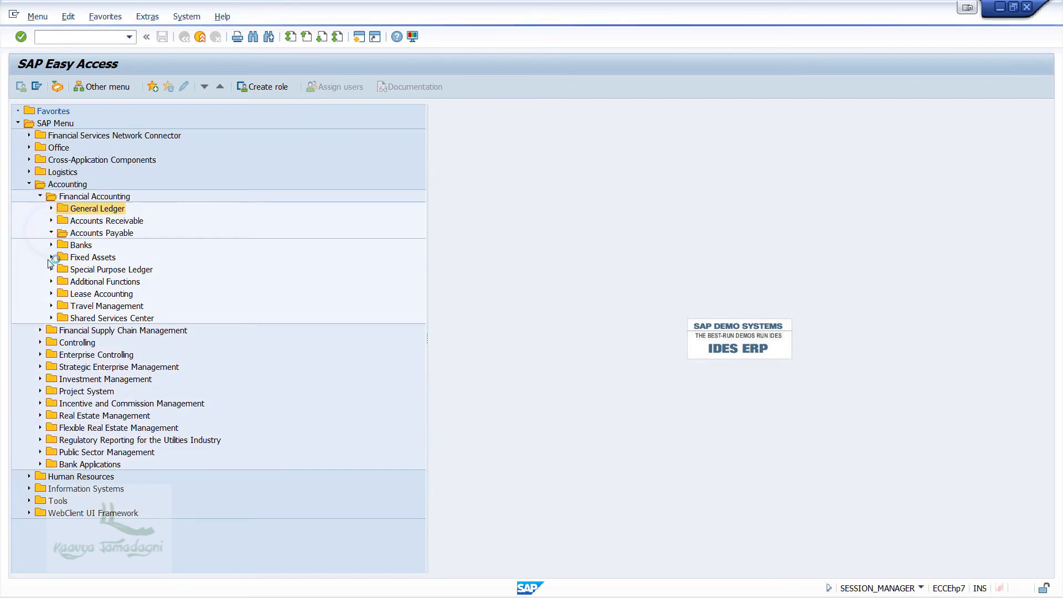
{"action": "left_click", "coordinate": [62, 281]}
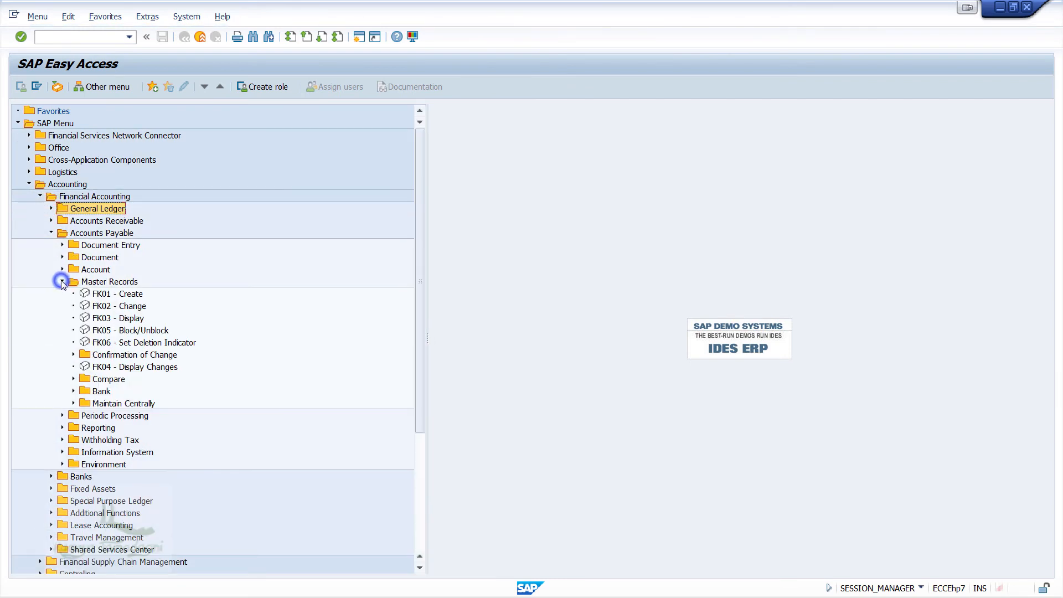
{"action": "left_click", "coordinate": [118, 293]}
{"action": "double_click", "coordinate": [118, 294]}
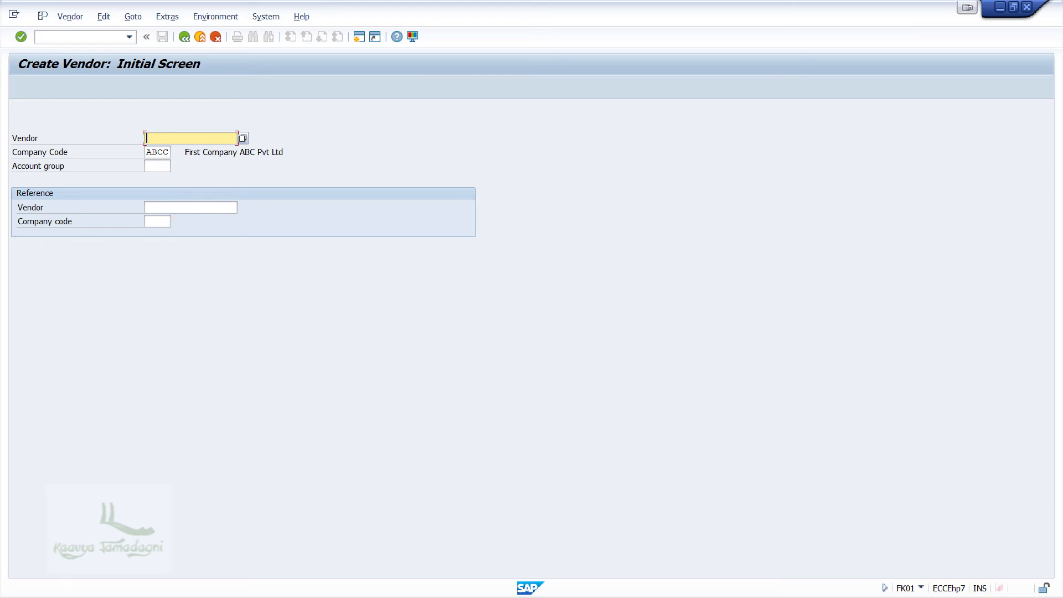
Step: Enter account group ABCC on the Create Vendor initial screen
{"action": "key", "text": "alt+Tab"}
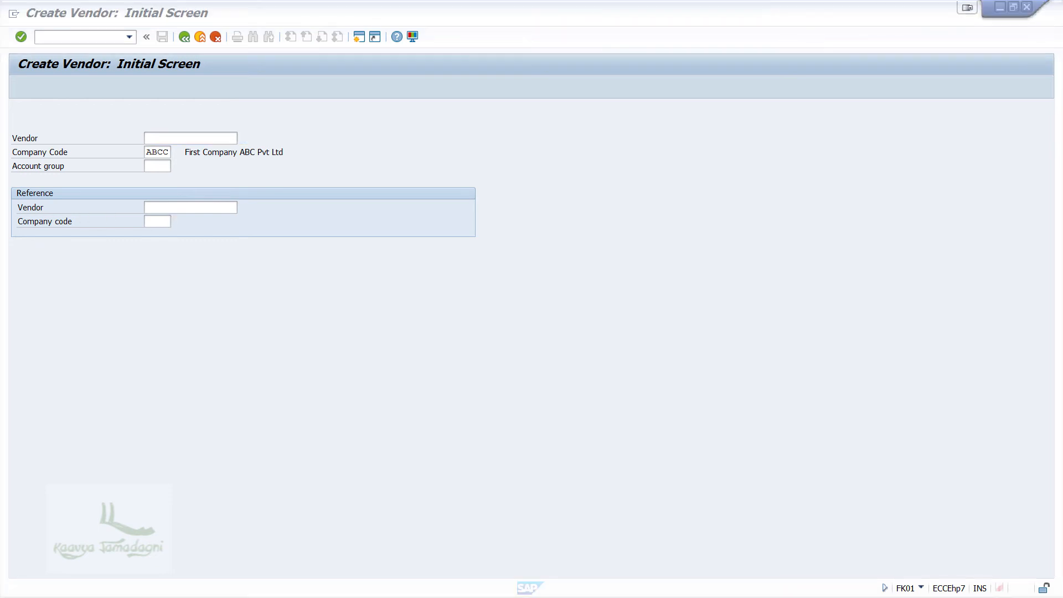
{"action": "left_click", "coordinate": [156, 166]}
{"action": "type", "text": "ABCC"}
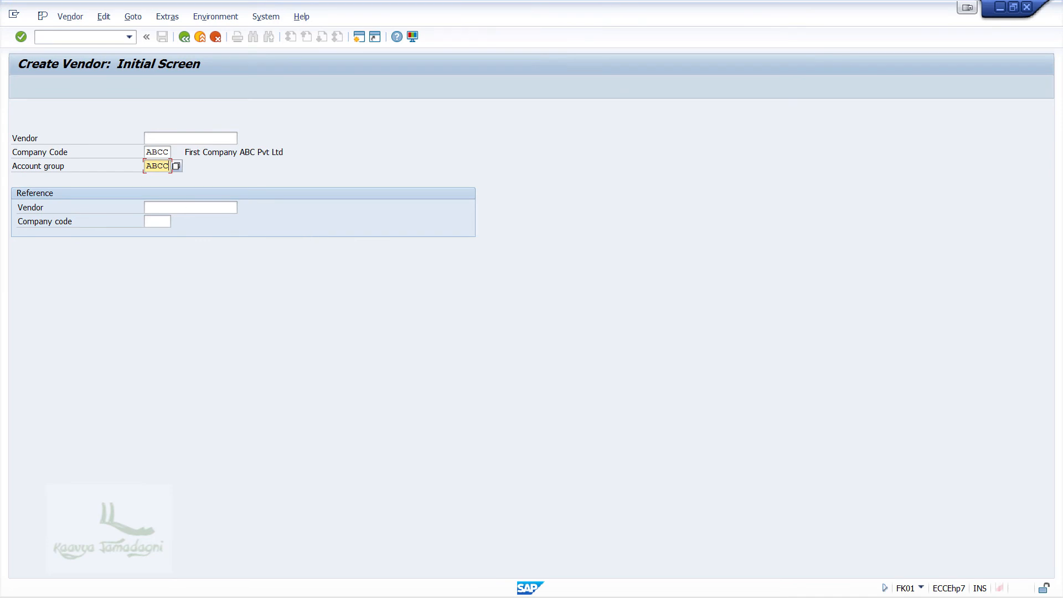
{"action": "key", "text": "alt+Tab"}
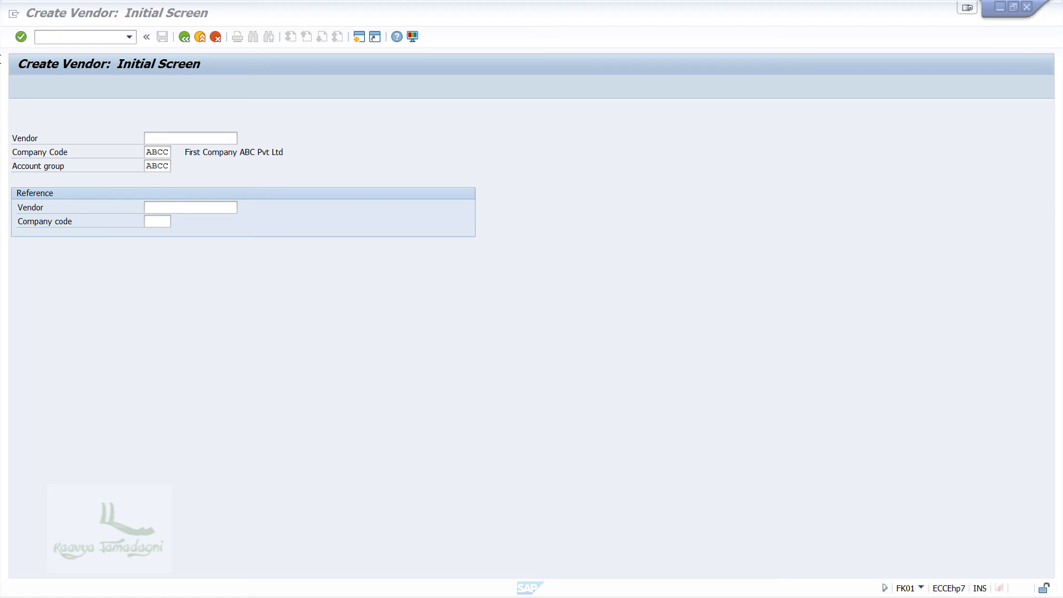
{"action": "left_click", "coordinate": [52, 69]}
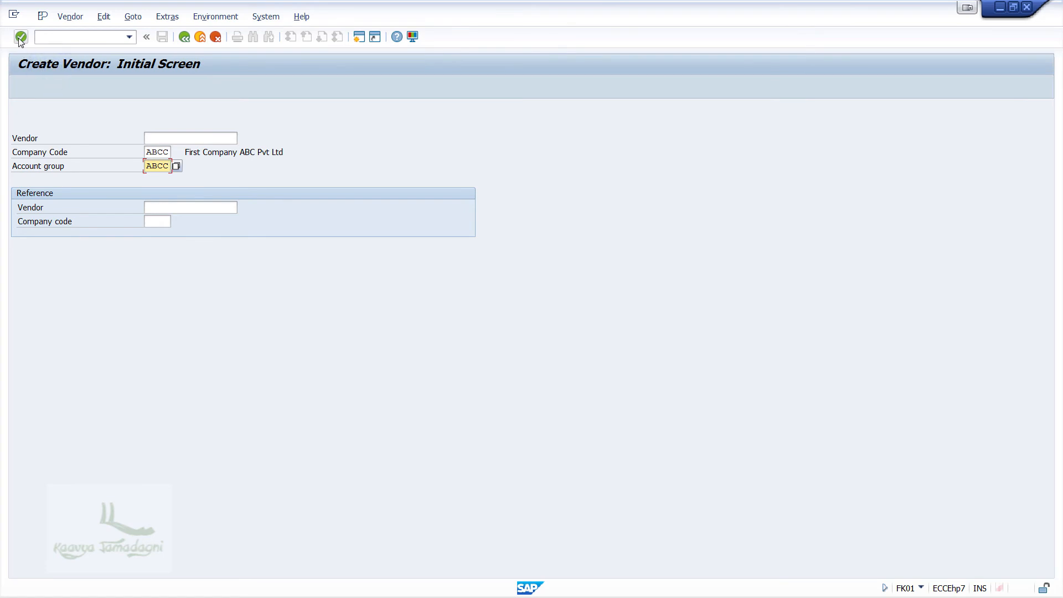
Step: On the vendor address screen, set title Company and name Vodafone
{"action": "left_click", "coordinate": [21, 39]}
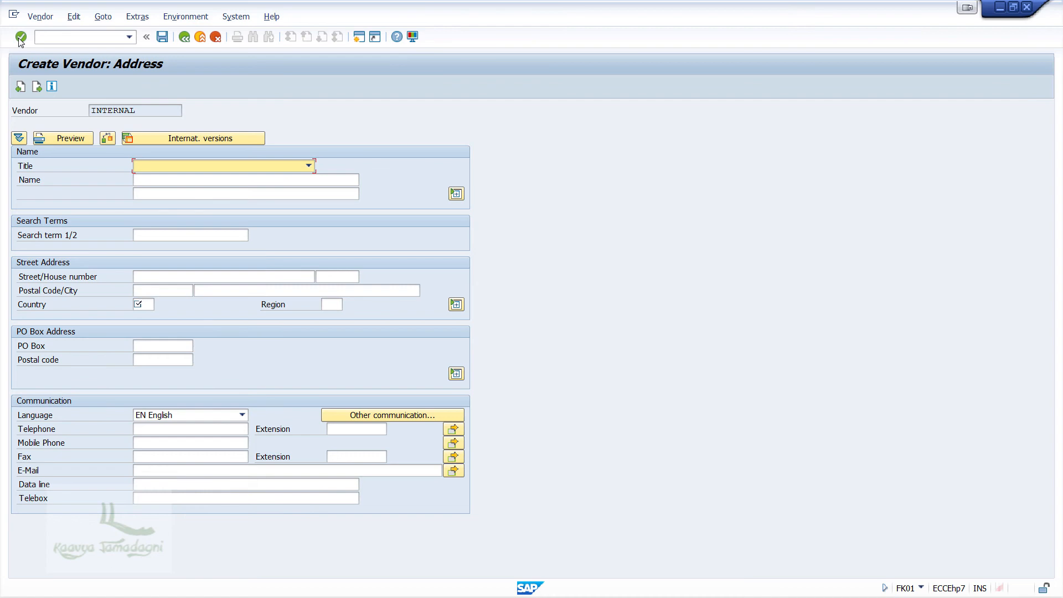
{"action": "left_click", "coordinate": [277, 166]}
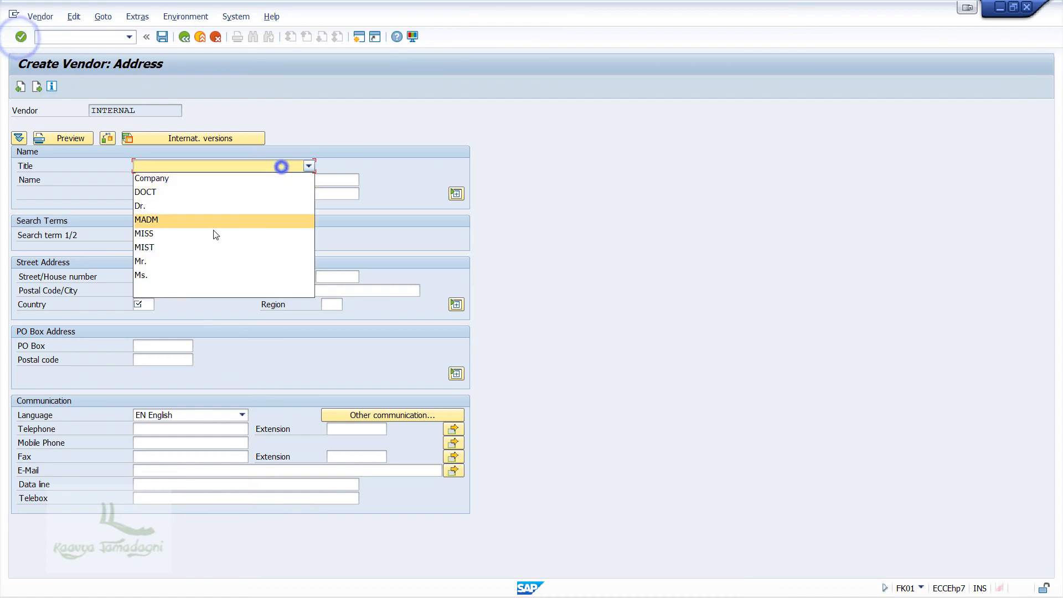
{"action": "left_click", "coordinate": [197, 176]}
{"action": "left_click", "coordinate": [199, 181]}
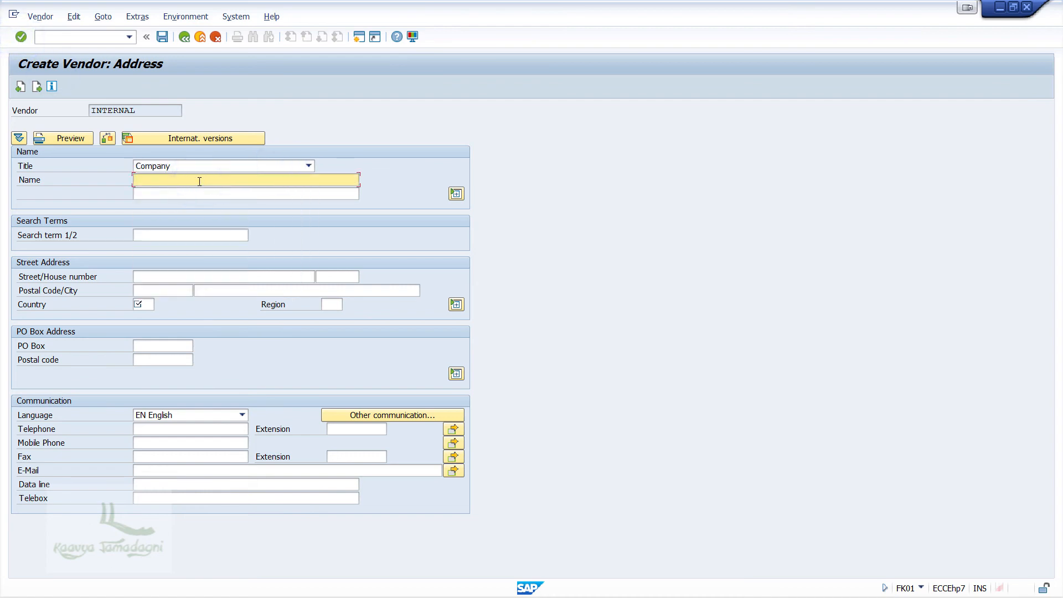
{"action": "type", "text": "Vodafone"}
{"action": "key", "text": "Tab"}
Step: Enter the street and house number, postal code, city Mysore and country IN
{"action": "left_click", "coordinate": [174, 277]}
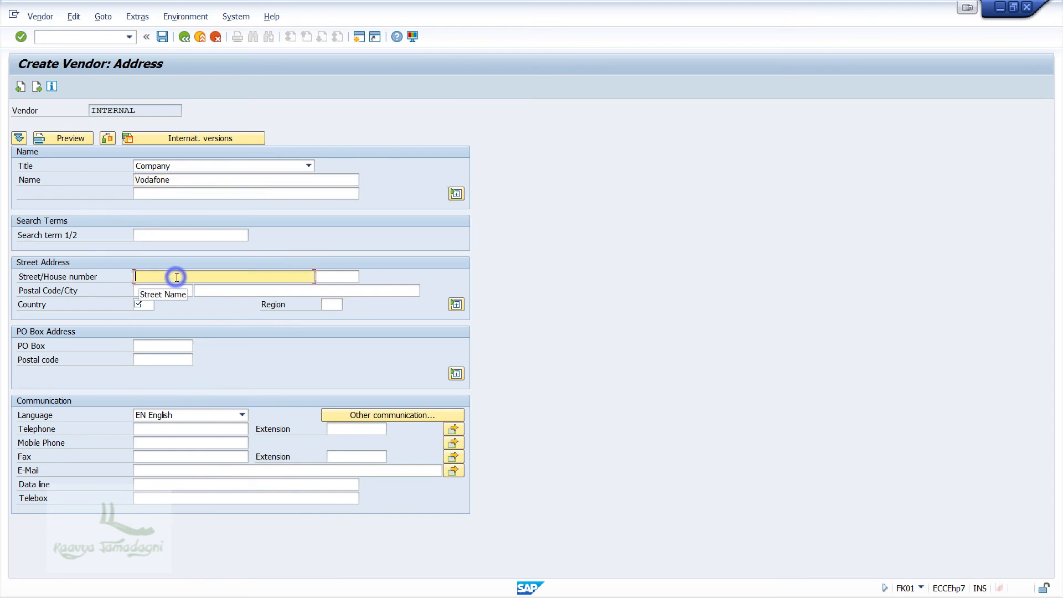
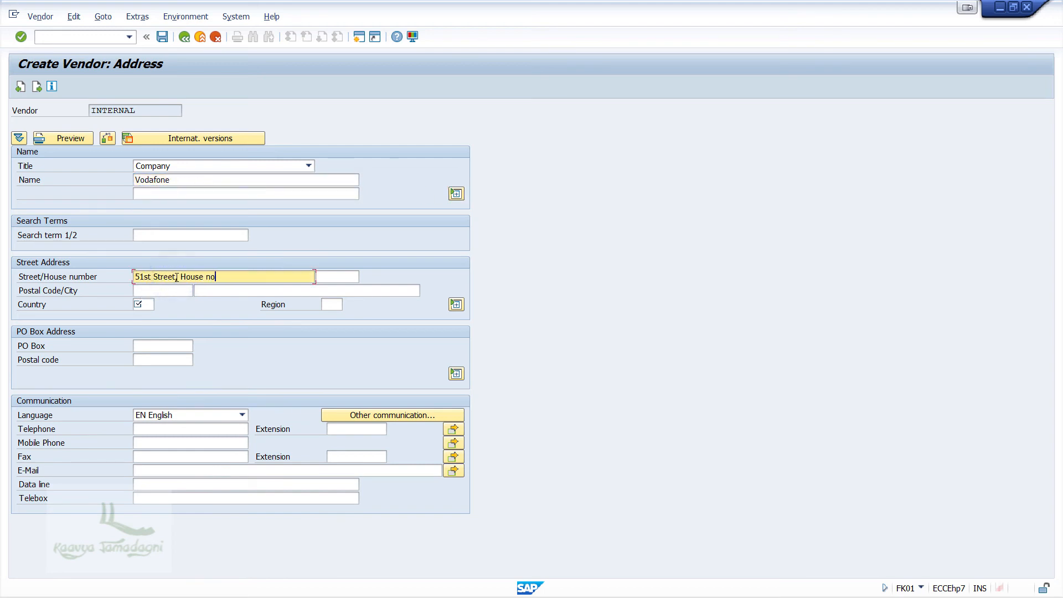
{"action": "left_click", "coordinate": [160, 291]}
{"action": "type", "text": "570023"}
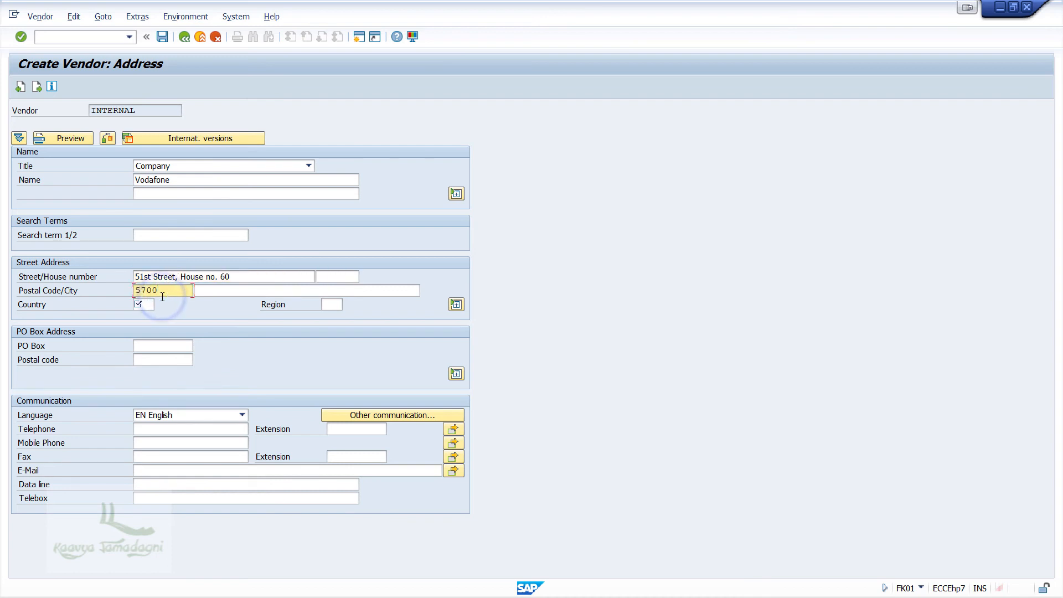
{"action": "key", "text": "Tab"}
{"action": "type", "text": "Mysore"}
{"action": "key", "text": "Tab"}
{"action": "type", "text": "IN"}
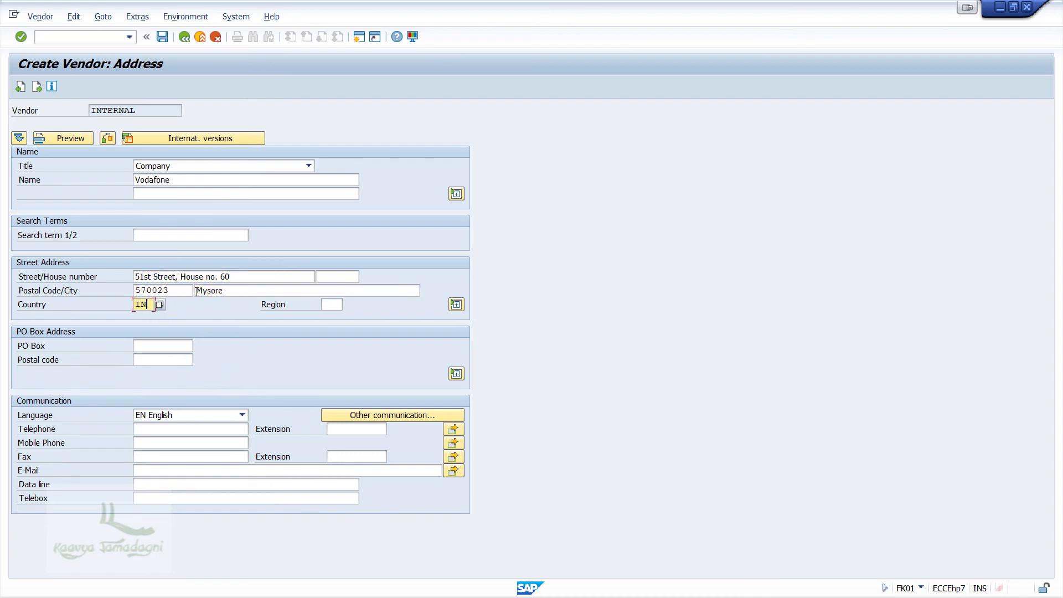
Step: Fill in the vendor's mobile phone number and e-mail address, then confirm the address
{"action": "left_click", "coordinate": [176, 446]}
{"action": "type", "text": "77777777"}
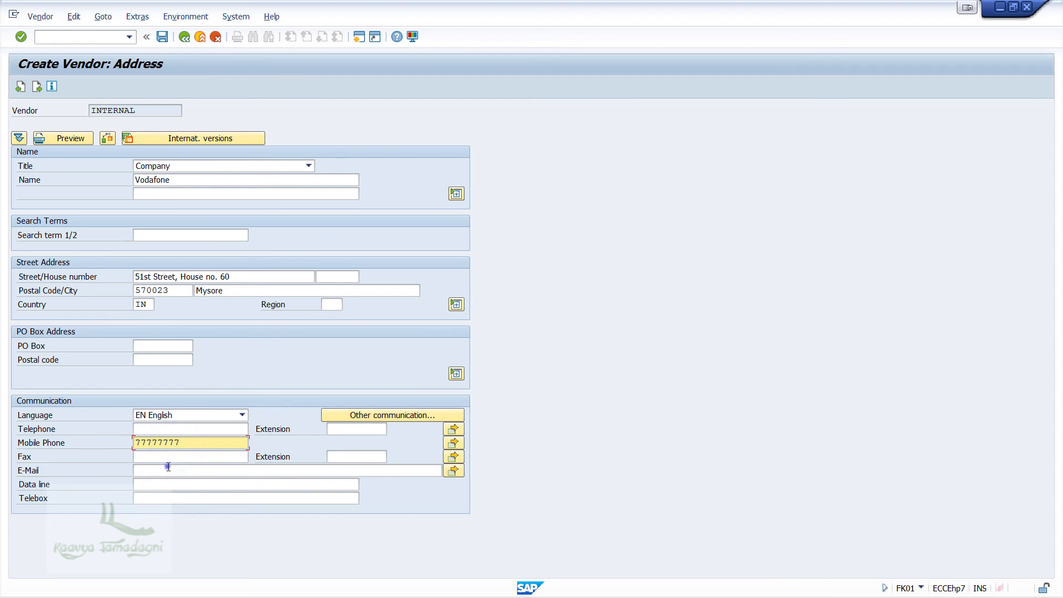
{"action": "left_click", "coordinate": [169, 468]}
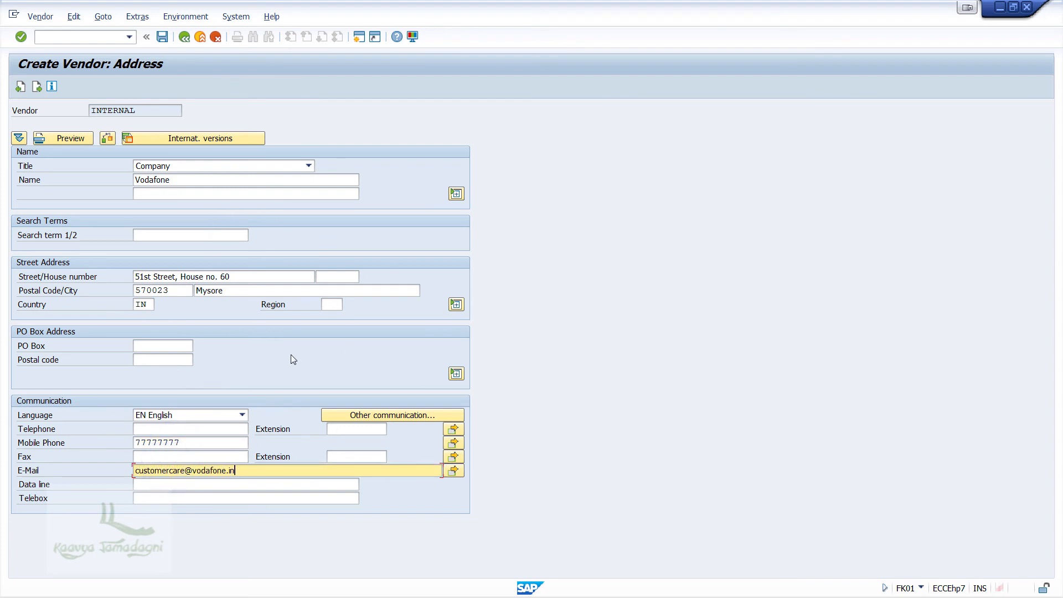
{"action": "key", "text": "Return"}
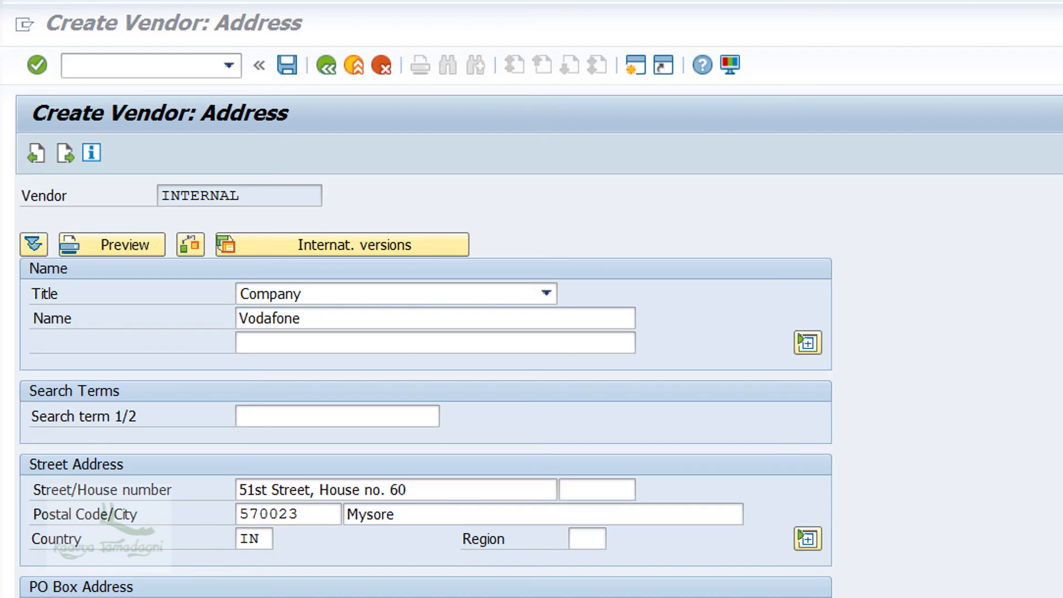
Step: Advance through Control, Payment transactions and Contact persons to ABCC accounting information
{"action": "left_click", "coordinate": [64, 157]}
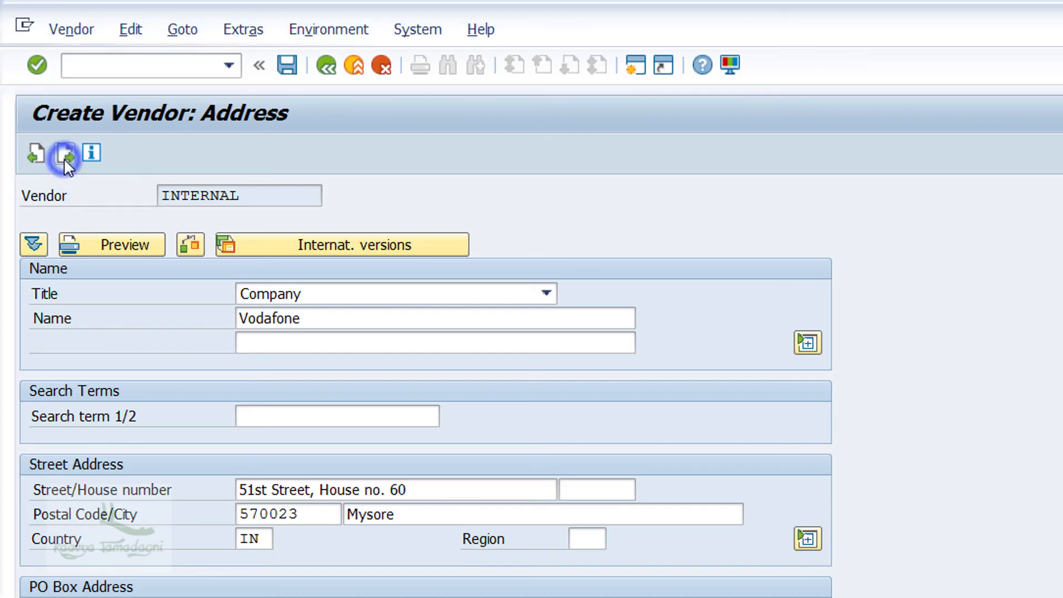
{"action": "left_click", "coordinate": [64, 158]}
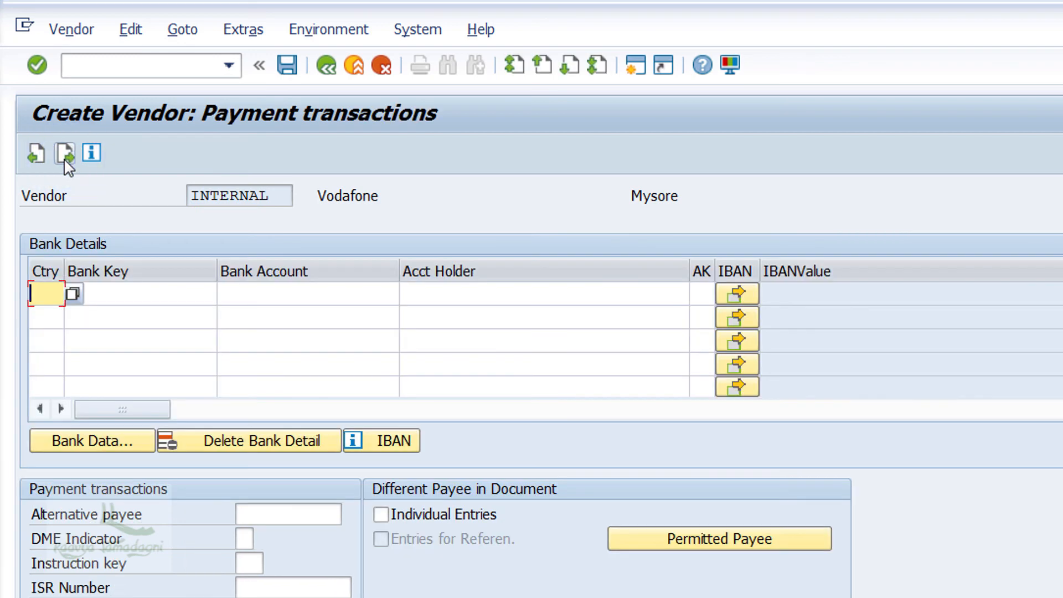
{"action": "left_click", "coordinate": [64, 158]}
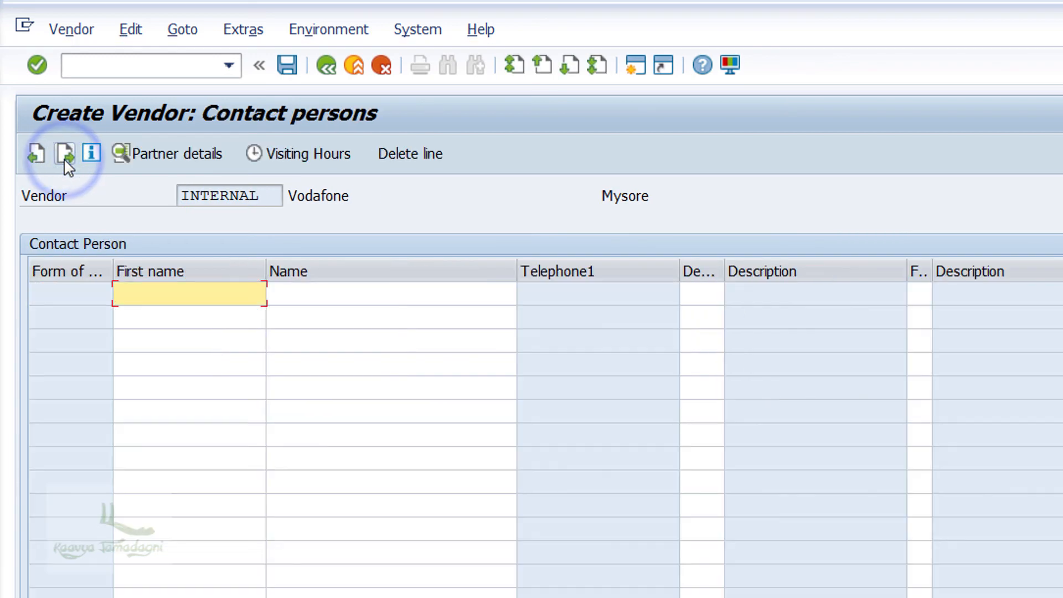
{"action": "left_click", "coordinate": [64, 158]}
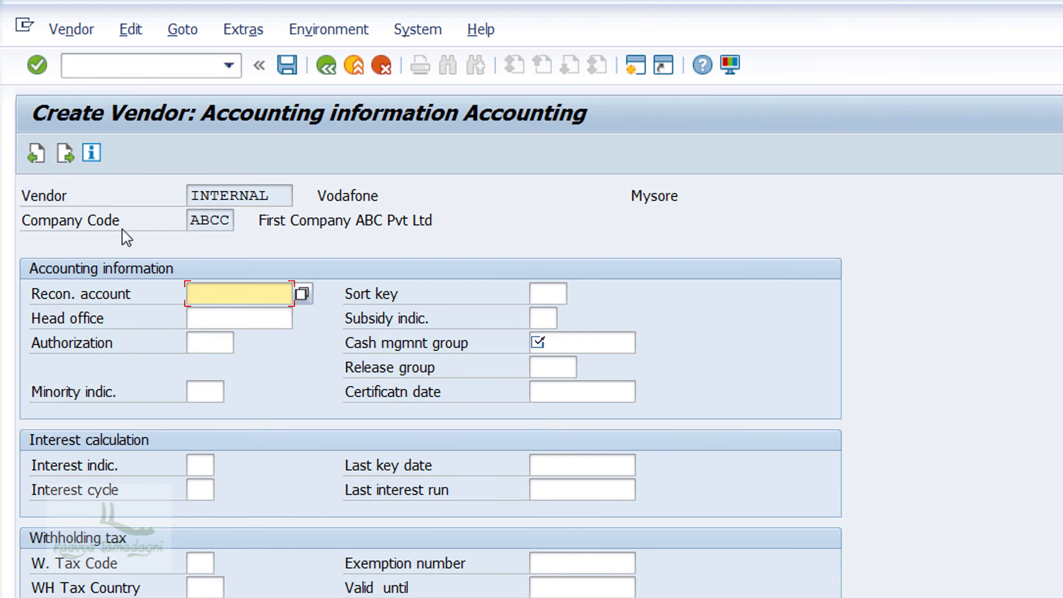
Step: Pick reconciliation account 10005 and cash management group A1 Domestic payments (A/P) via F4
{"action": "key", "text": "F4"}
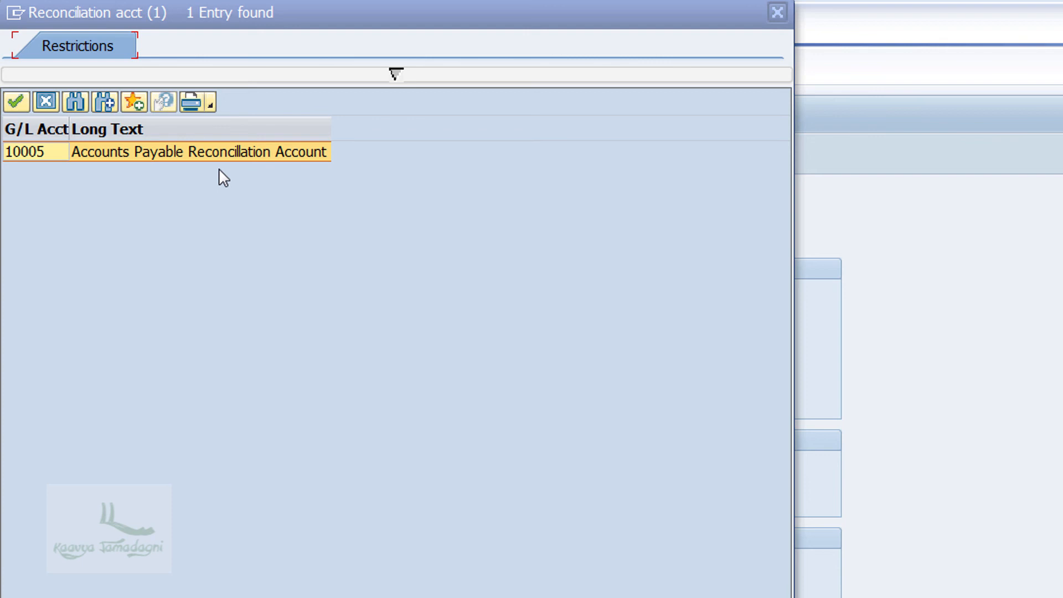
{"action": "left_click", "coordinate": [235, 157]}
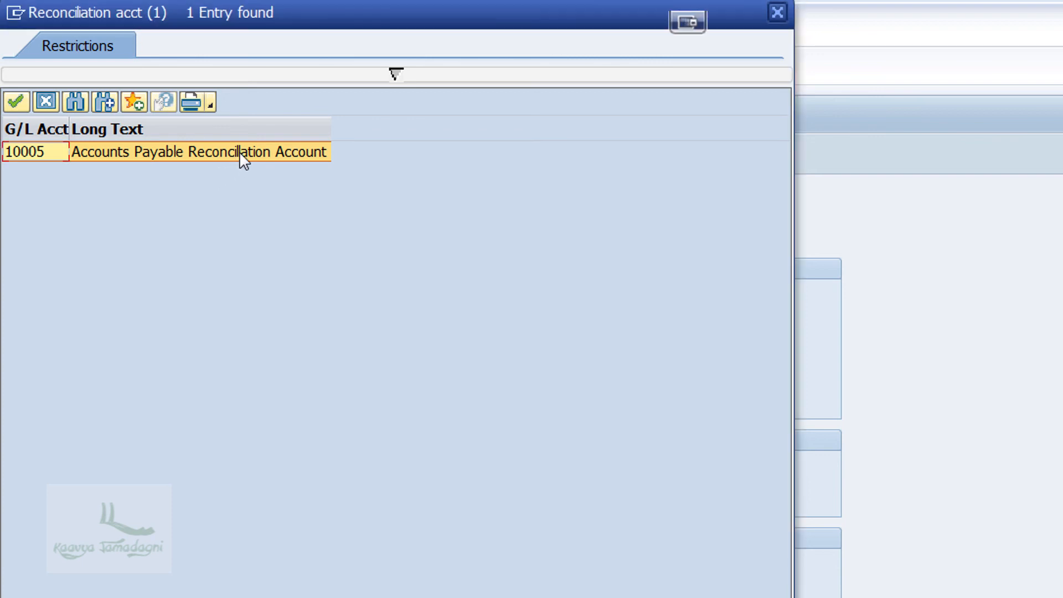
{"action": "double_click", "coordinate": [239, 151]}
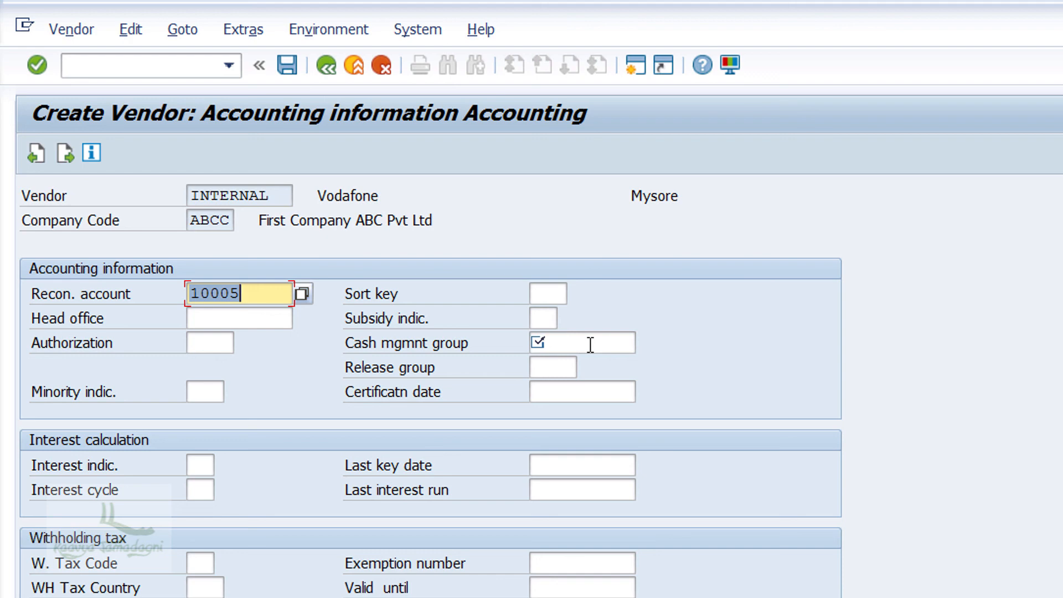
{"action": "left_click", "coordinate": [590, 344]}
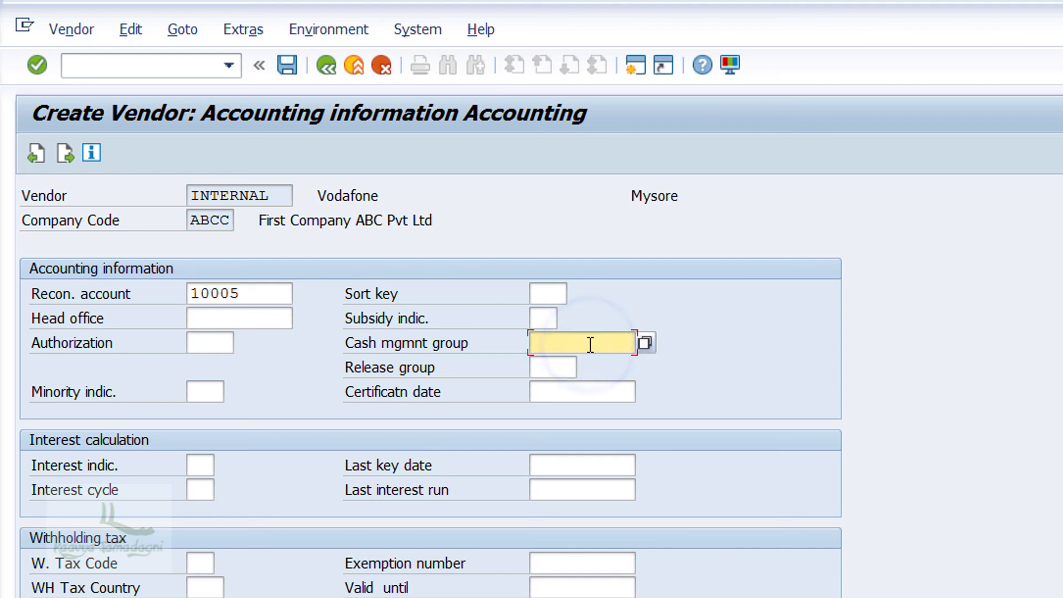
{"action": "key", "text": "F4"}
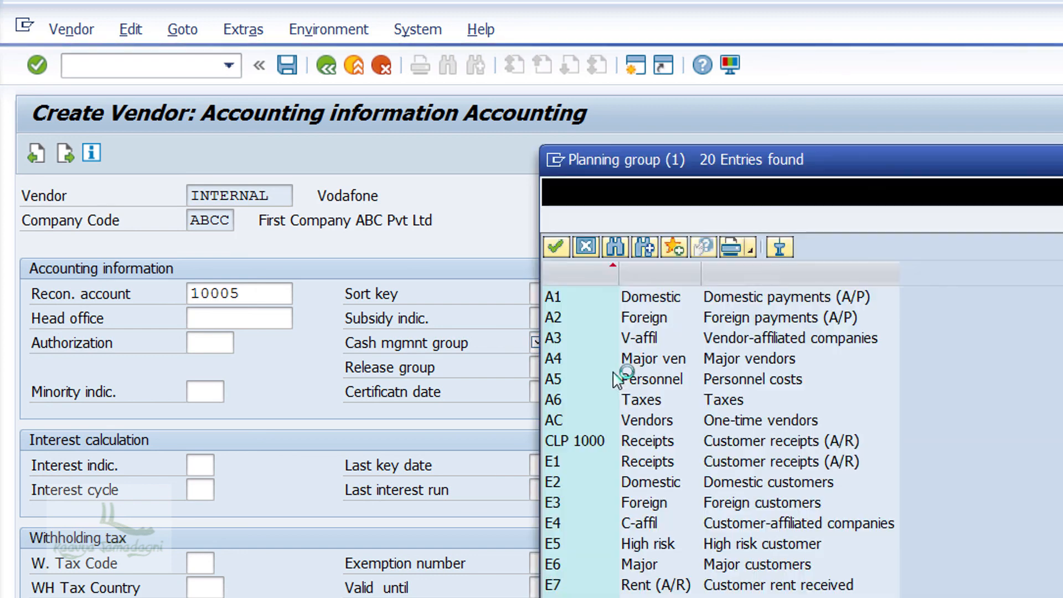
{"action": "left_click", "coordinate": [795, 303]}
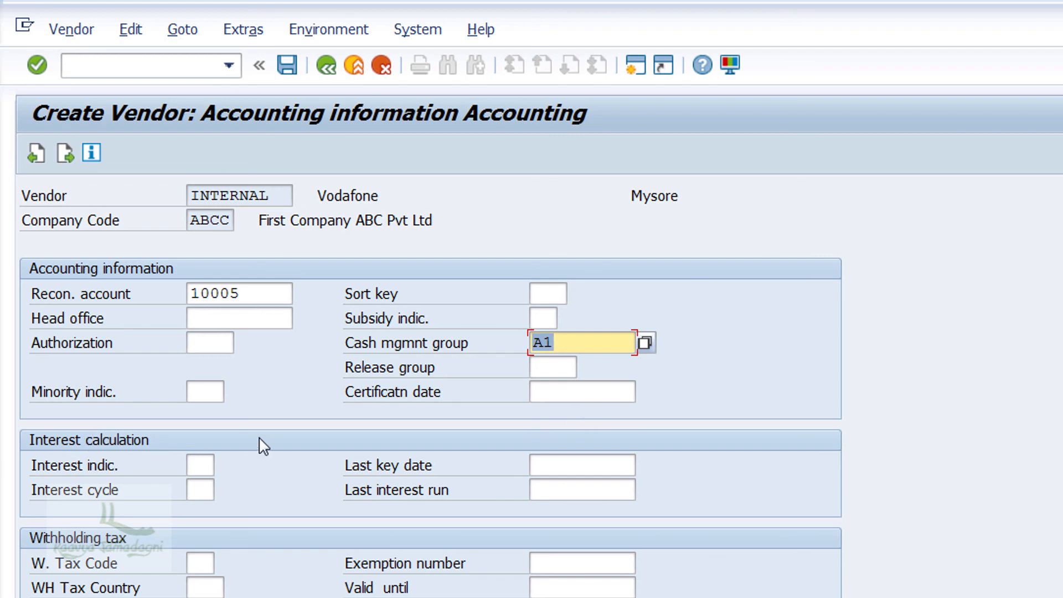
{"action": "key", "text": "alt+Tab"}
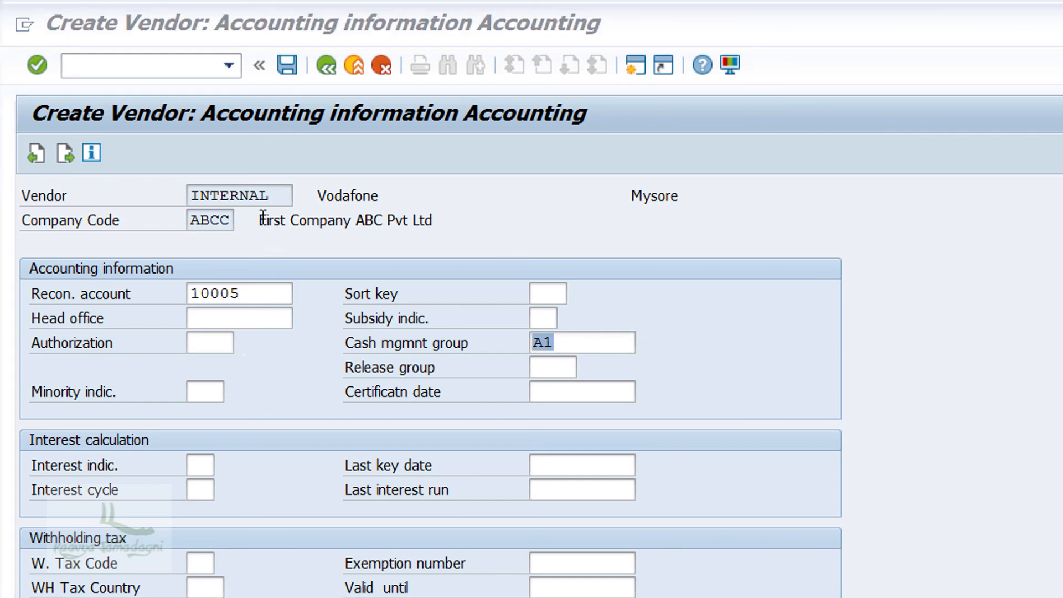
Step: Save the Vodafone vendor, then start a new ABCC vendor and open its Title list
{"action": "left_click", "coordinate": [287, 65]}
{"action": "left_click", "coordinate": [287, 65]}
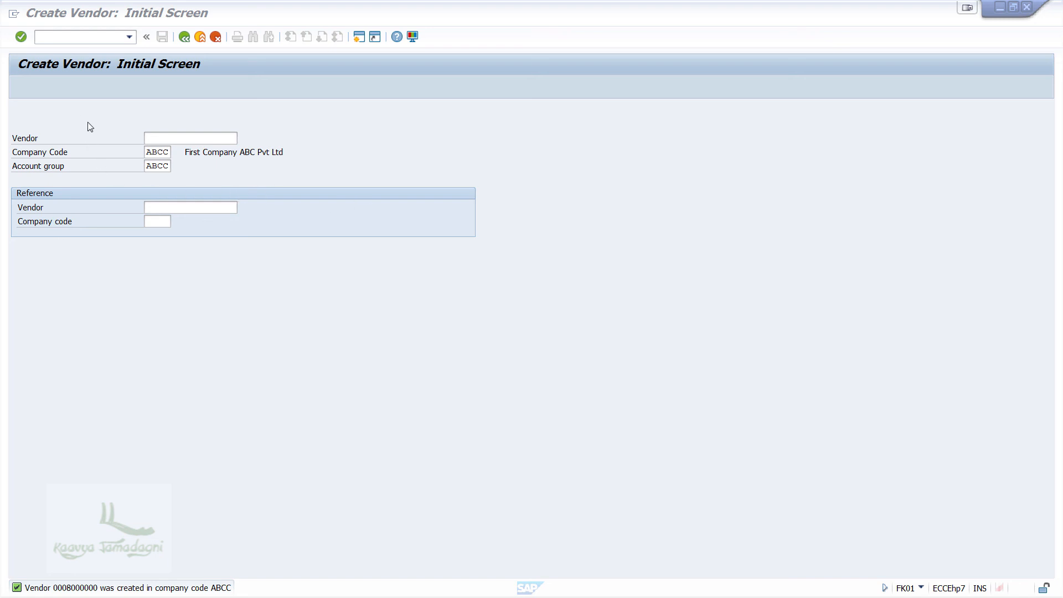
{"action": "left_click", "coordinate": [147, 166]}
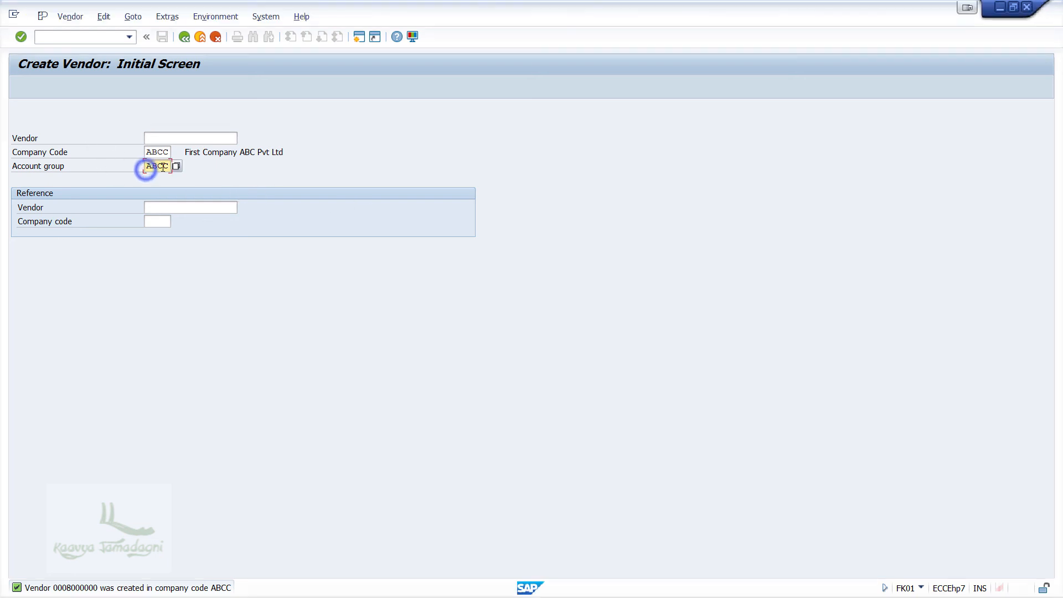
{"action": "left_click", "coordinate": [21, 39]}
{"action": "left_click", "coordinate": [197, 167]}
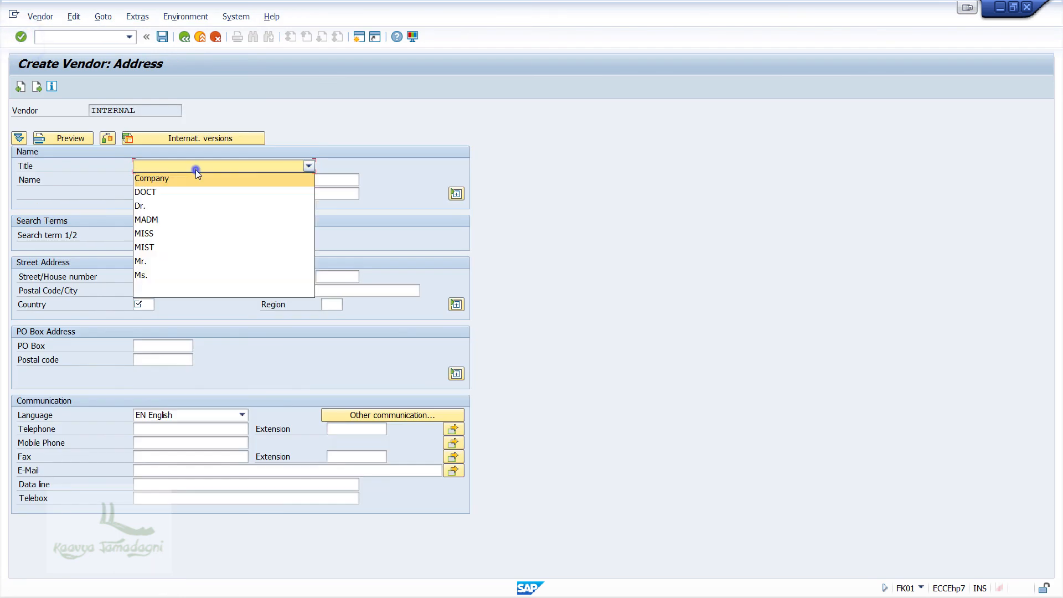
Step: Set the new vendor's title to Company and name to Airtel
{"action": "left_click", "coordinate": [195, 179]}
{"action": "left_click", "coordinate": [196, 181]}
{"action": "type", "text": "A"}
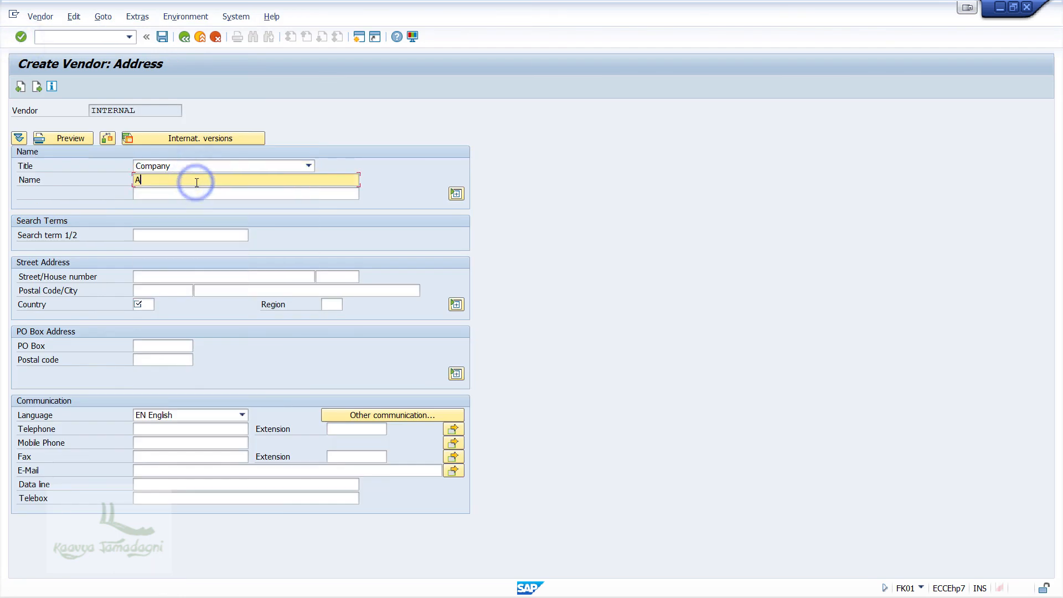
{"action": "type", "text": "irtel"}
{"action": "key", "text": "Tab"}
Step: Enter Airtel's street and house number, postal code, city Mysore and country IN
{"action": "left_click", "coordinate": [175, 278]}
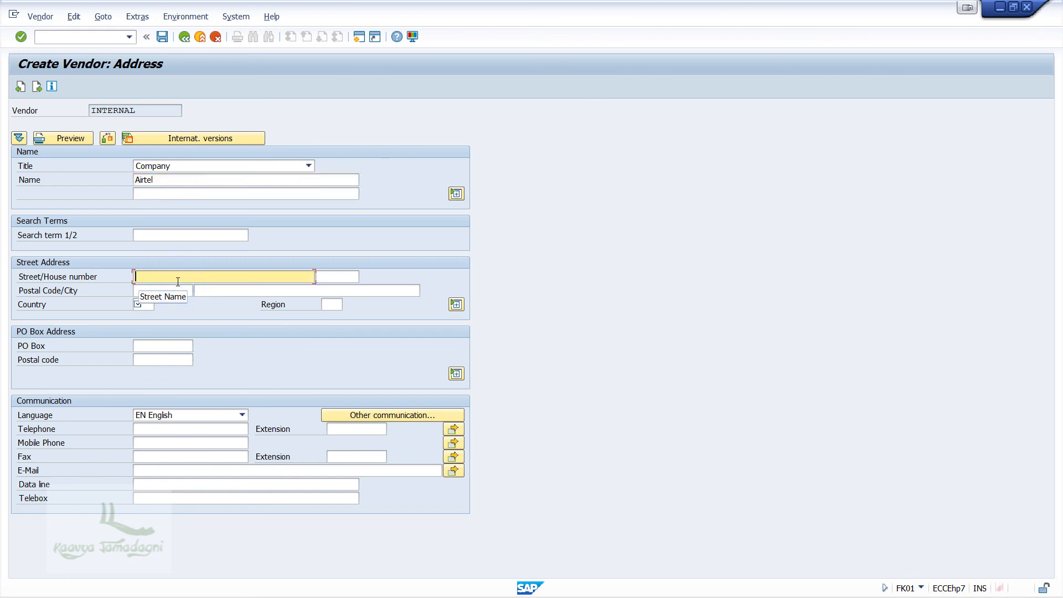
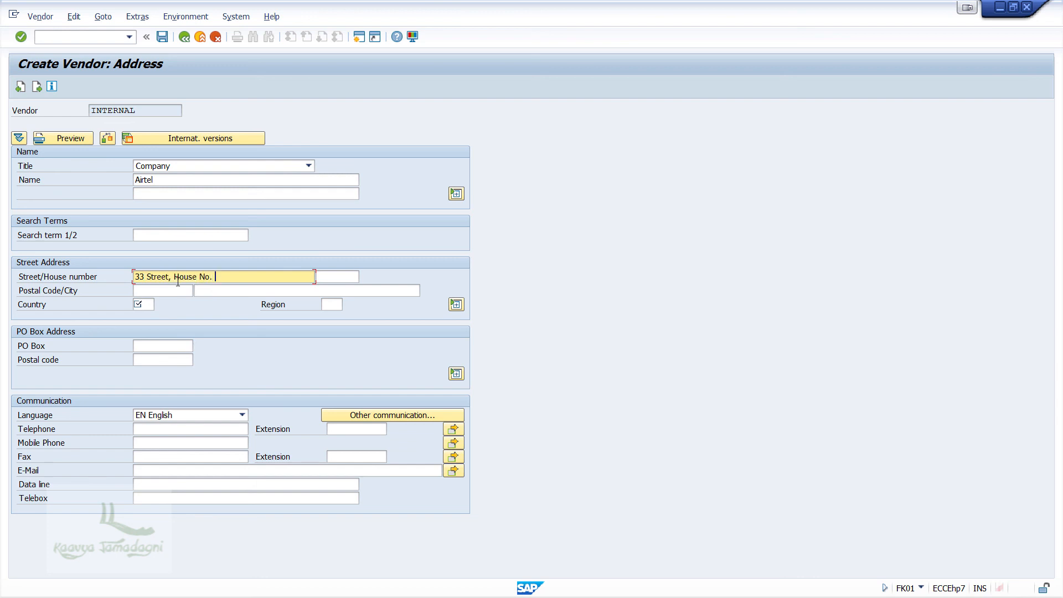
{"action": "key", "text": "Tab"}
{"action": "left_click", "coordinate": [166, 288]}
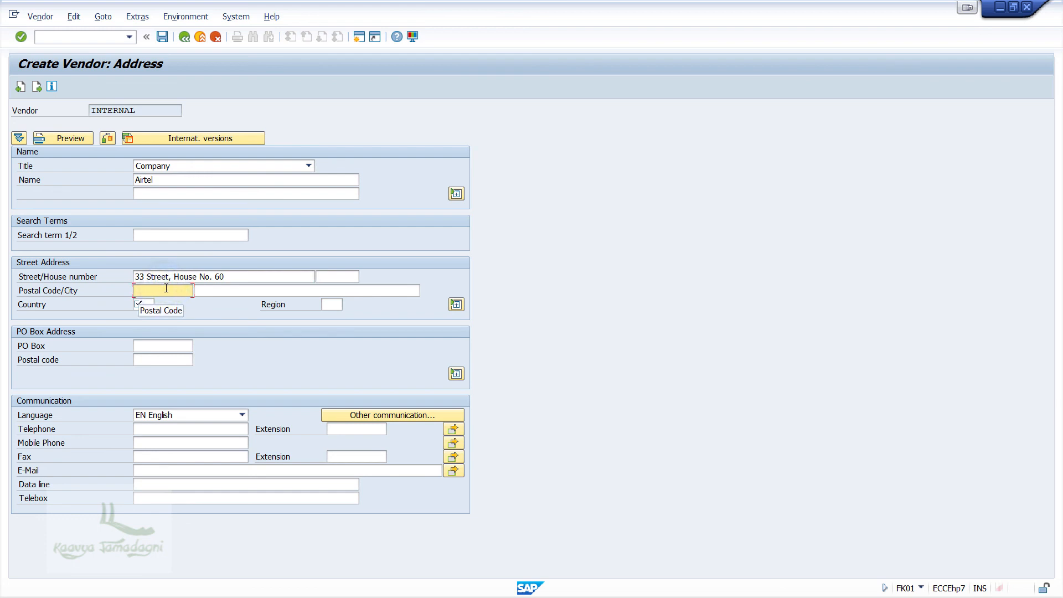
{"action": "type", "text": "570008"}
{"action": "key", "text": "Tab"}
{"action": "type", "text": "Mysore"}
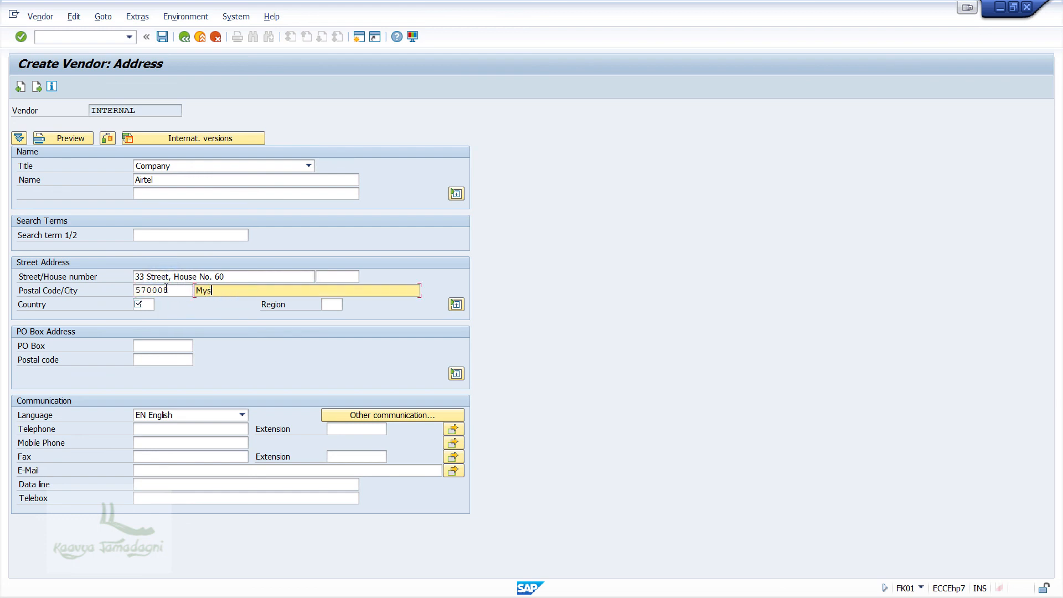
{"action": "key", "text": "Tab"}
{"action": "type", "text": "IN"}
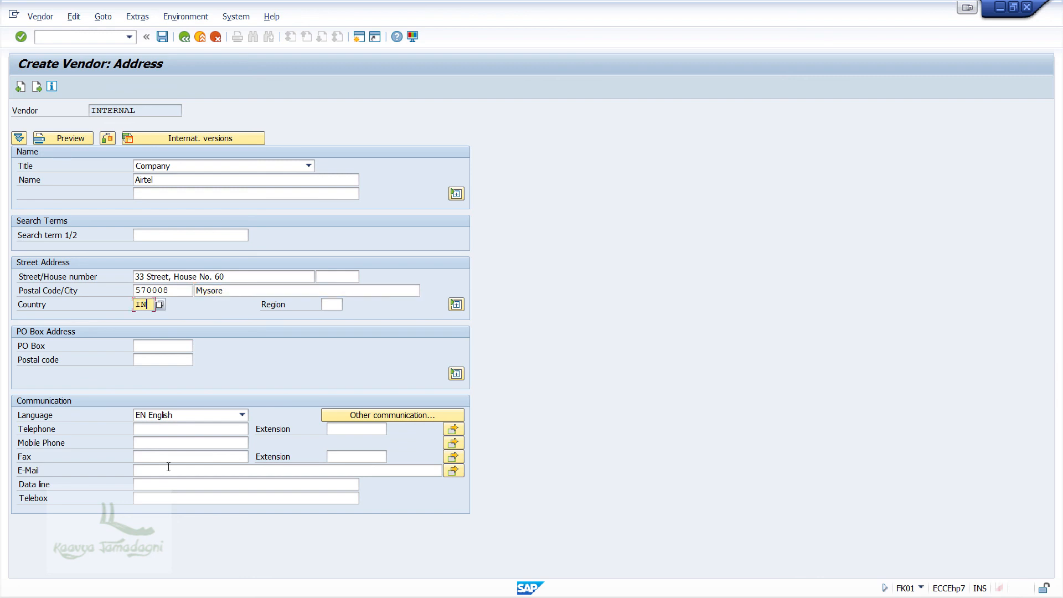
Step: Fill in Airtel's mobile phone number and e-mail address, then move past the address
{"action": "left_click", "coordinate": [158, 441]}
{"action": "type", "text": "1111111111"}
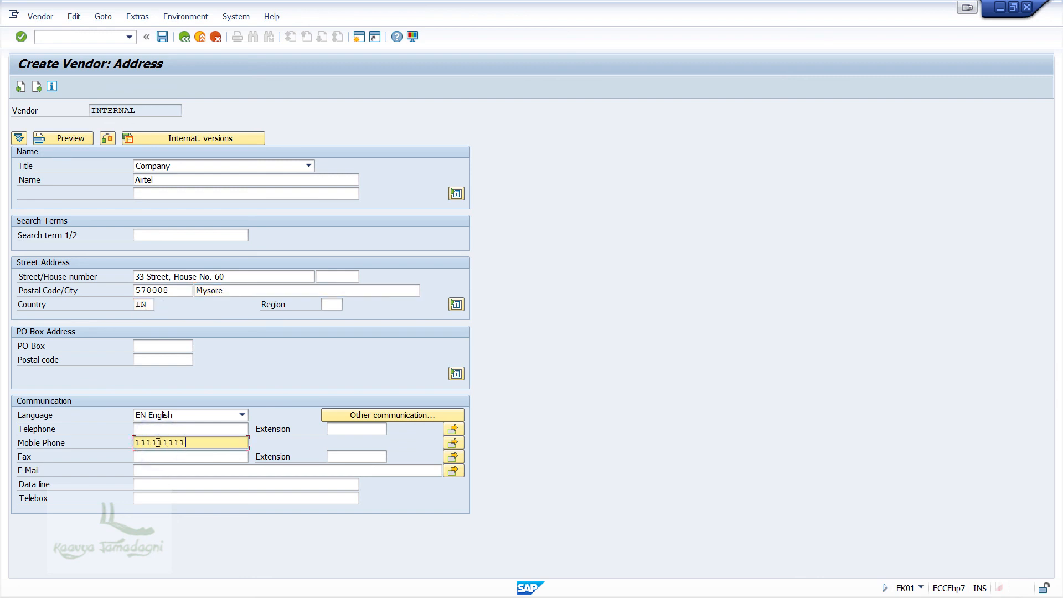
{"action": "left_click", "coordinate": [158, 471]}
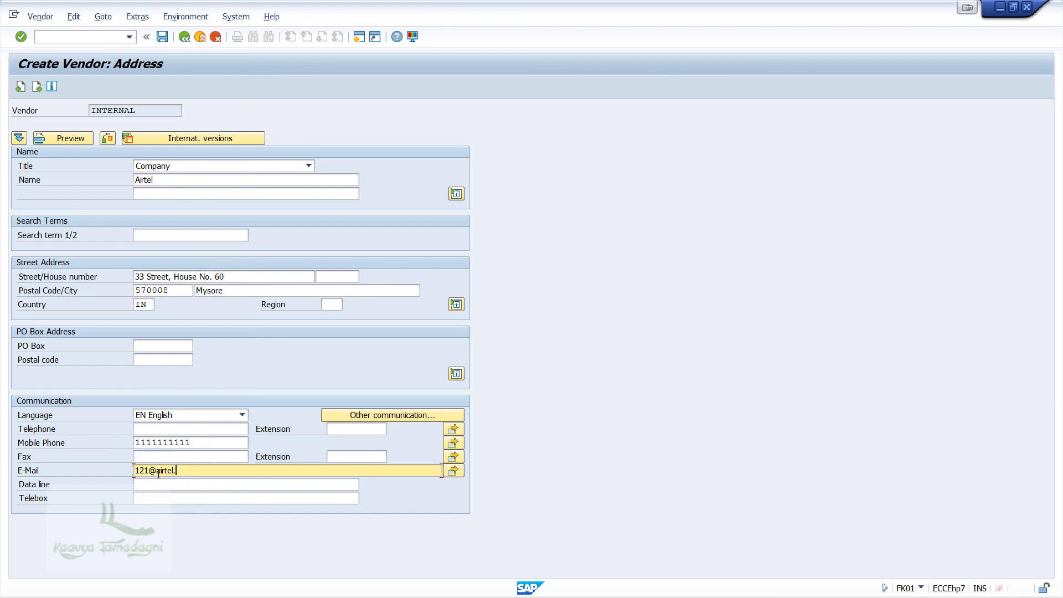
{"action": "left_click", "coordinate": [36, 87]}
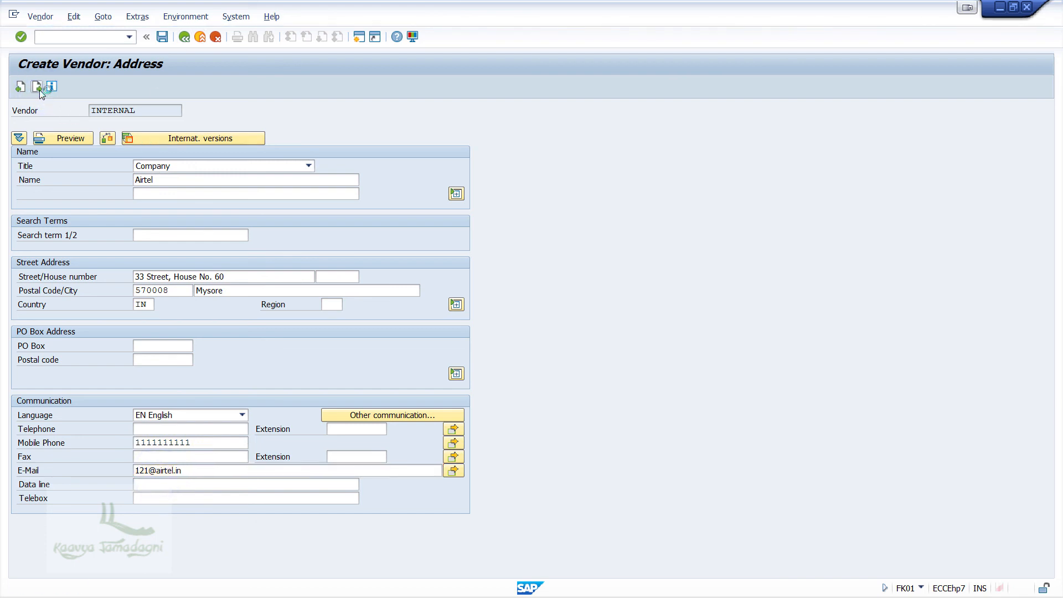
{"action": "left_click", "coordinate": [39, 90]}
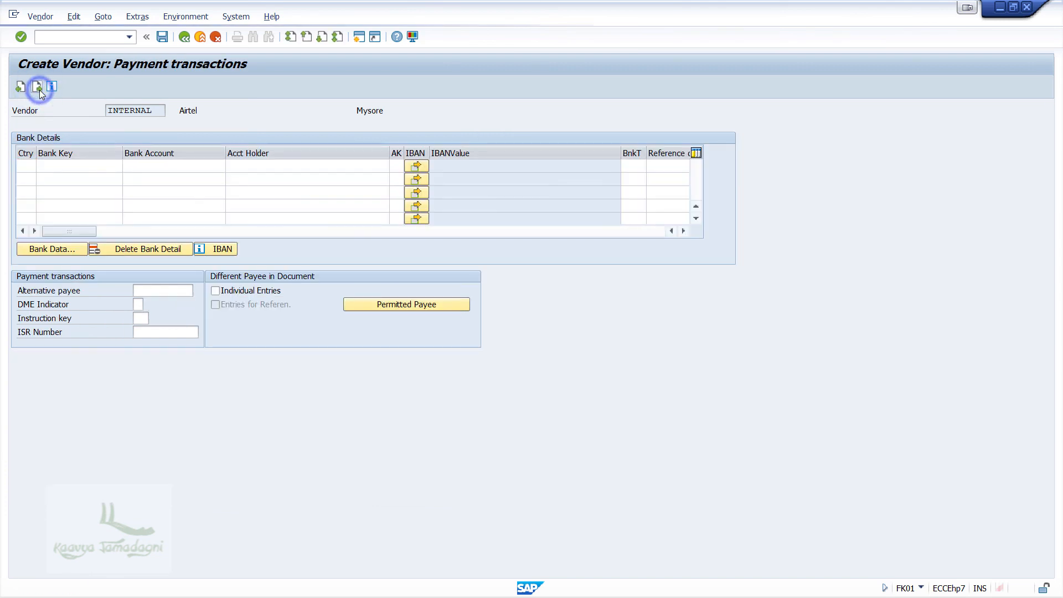
Step: Give Airtel reconciliation account 10005 and cash management group A1, then save the vendor
{"action": "left_click", "coordinate": [37, 87]}
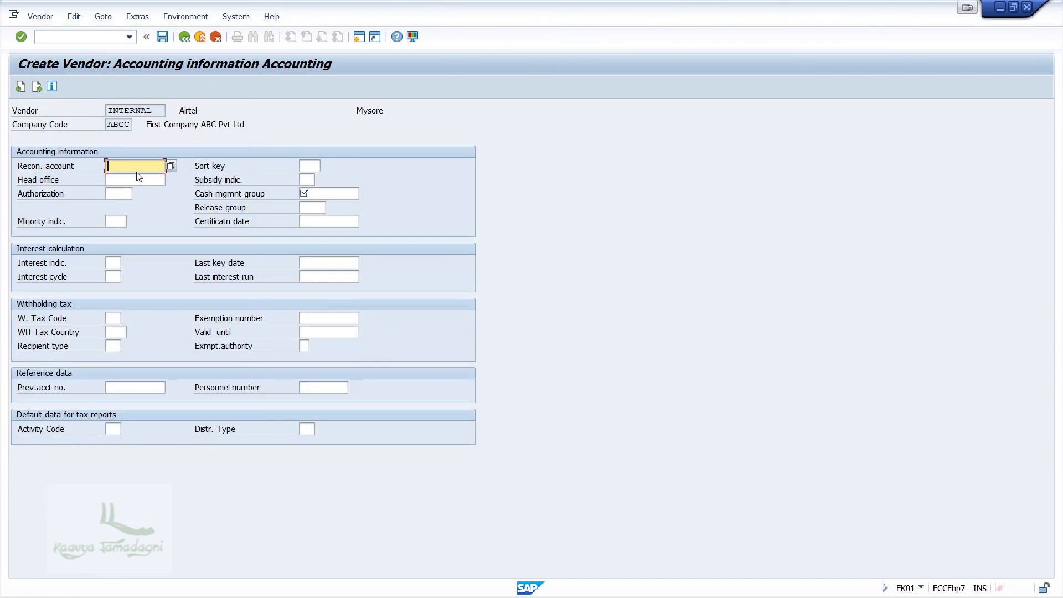
{"action": "key", "text": "F4"}
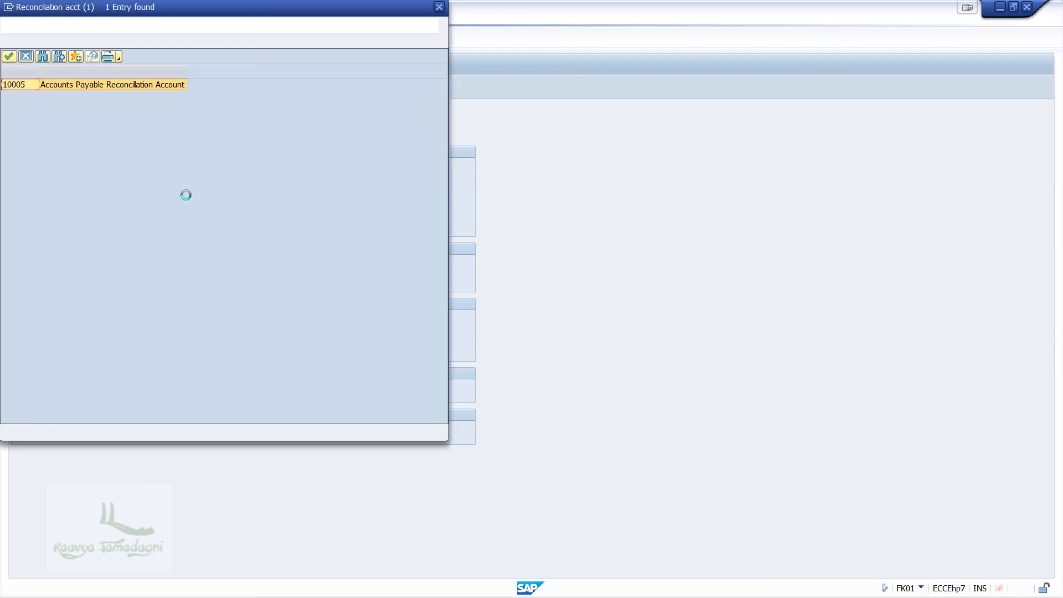
{"action": "double_click", "coordinate": [130, 88]}
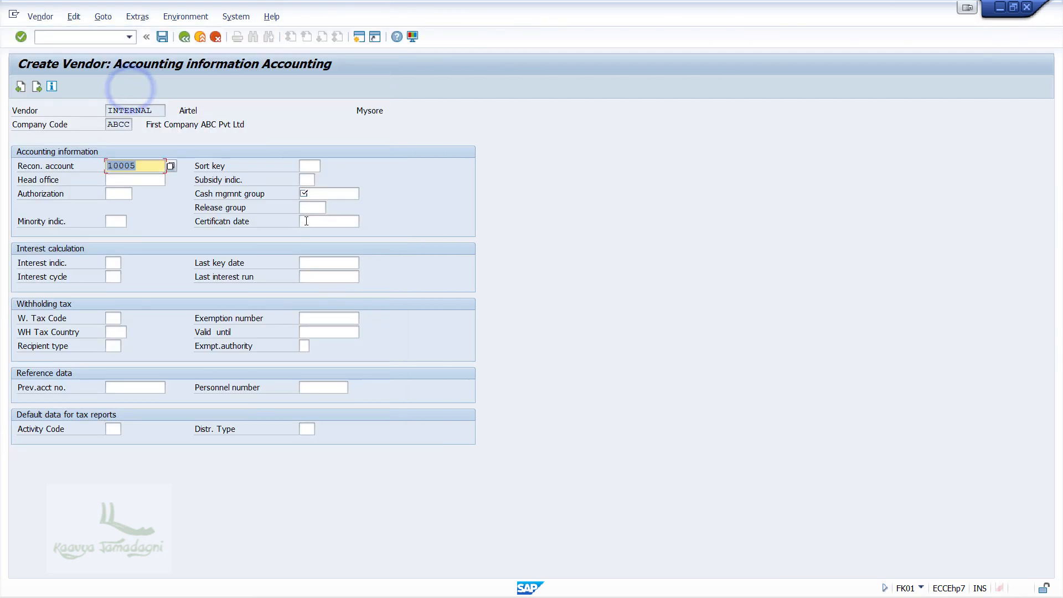
{"action": "left_click", "coordinate": [316, 193]}
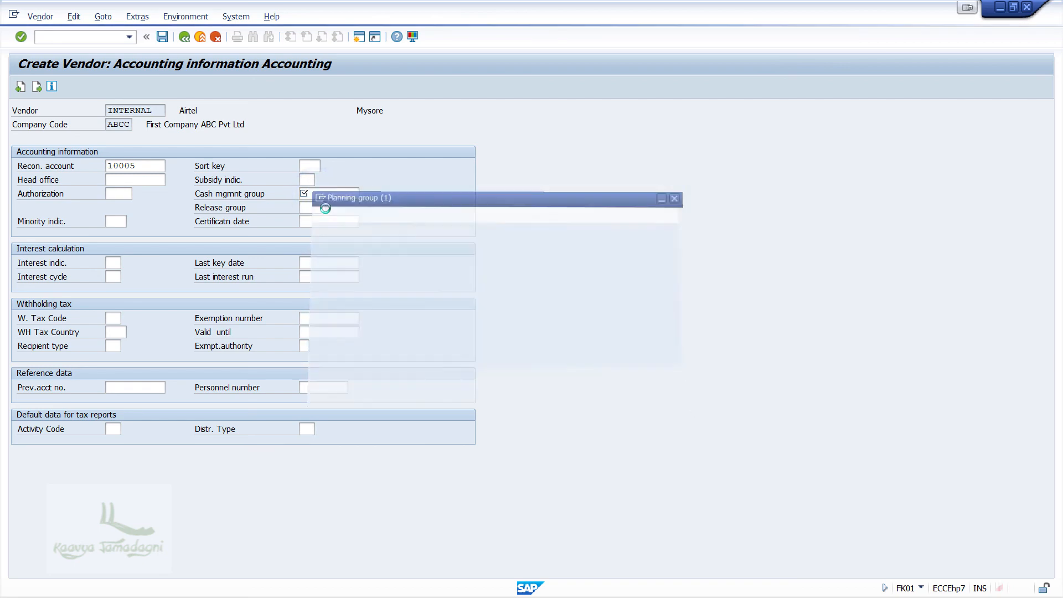
{"action": "key", "text": "Return"}
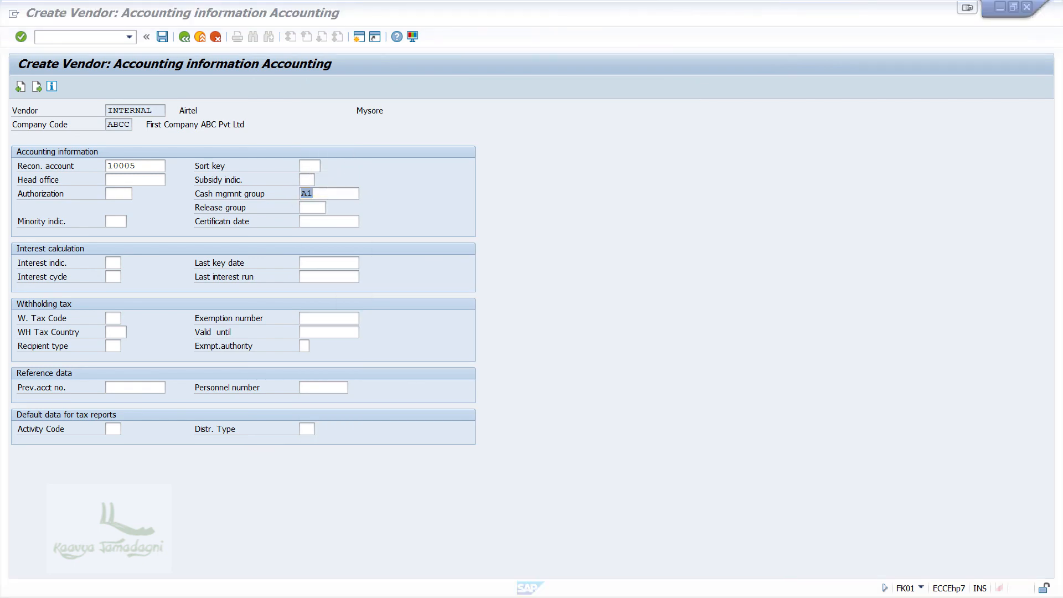
{"action": "left_click", "coordinate": [162, 36]}
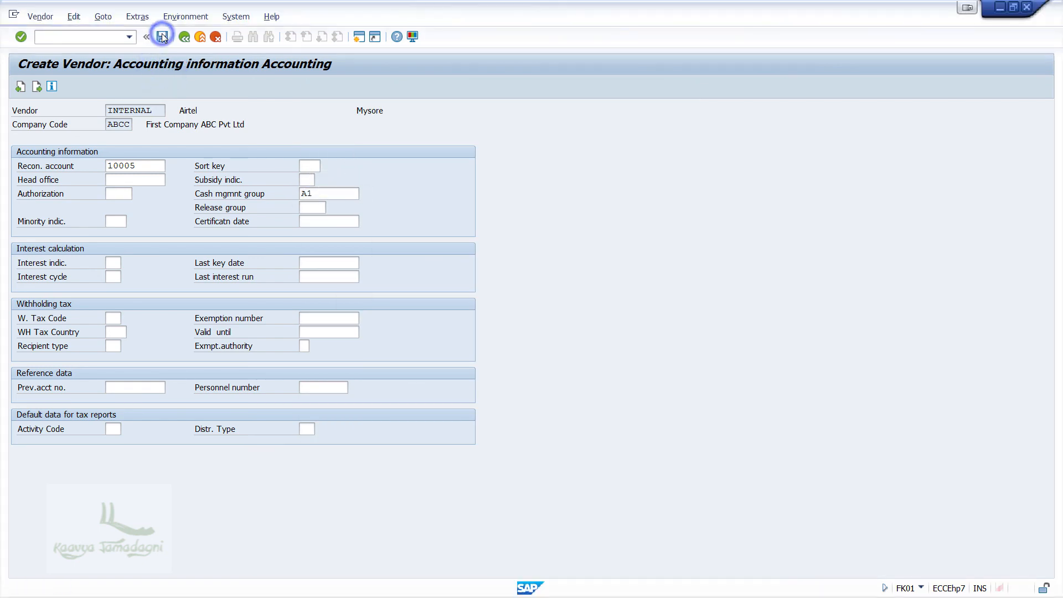